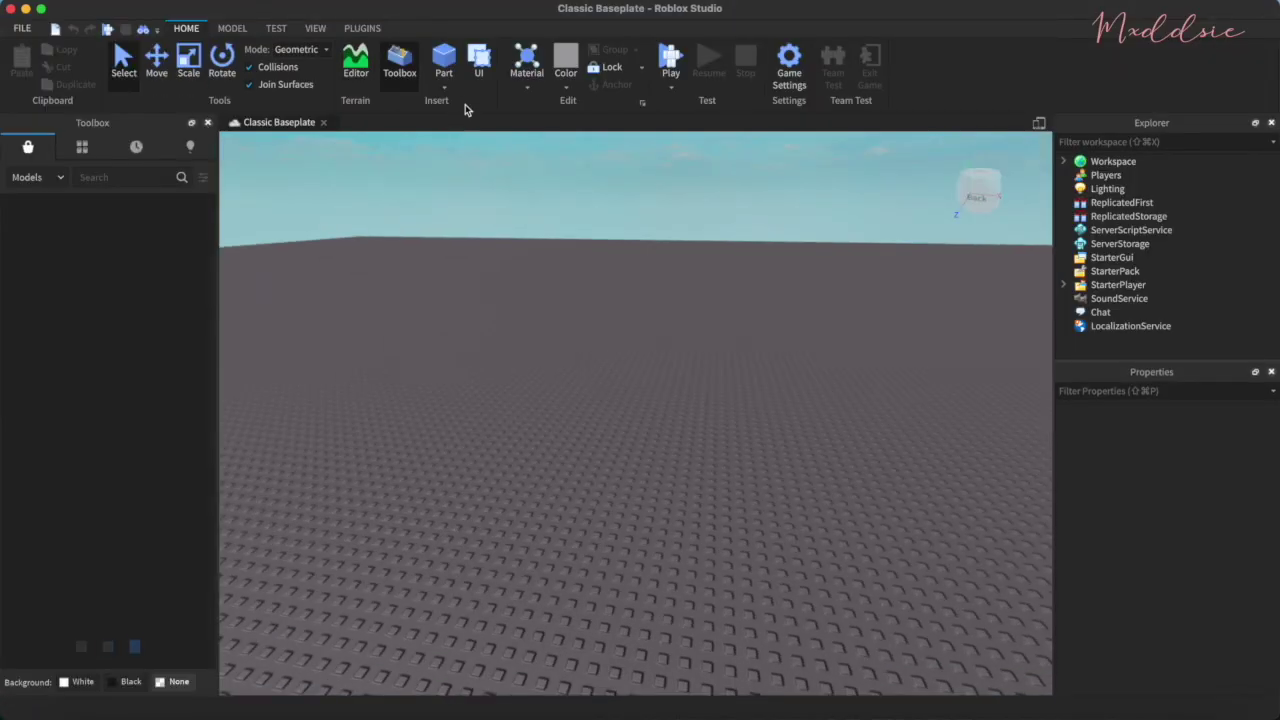
Load the avatar "mxddsie" with the Load Character plugin and spawn it as an R6 rig
click(371, 30)
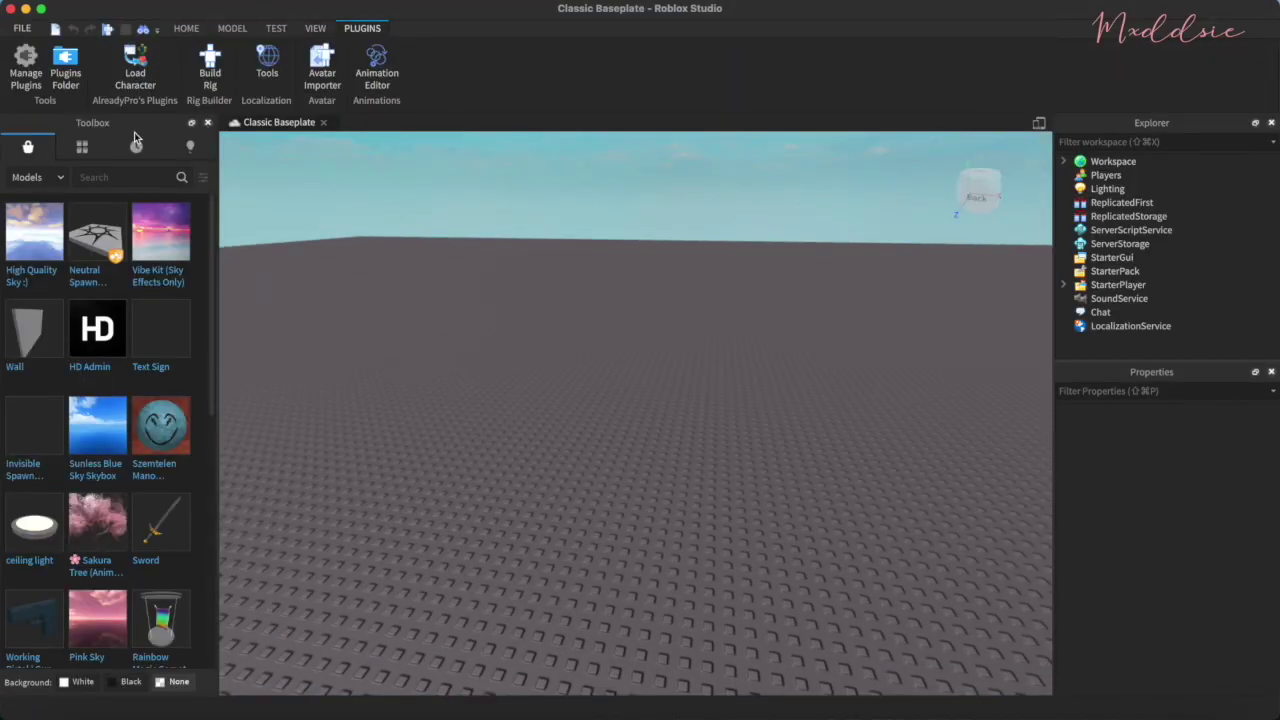
click(134, 80)
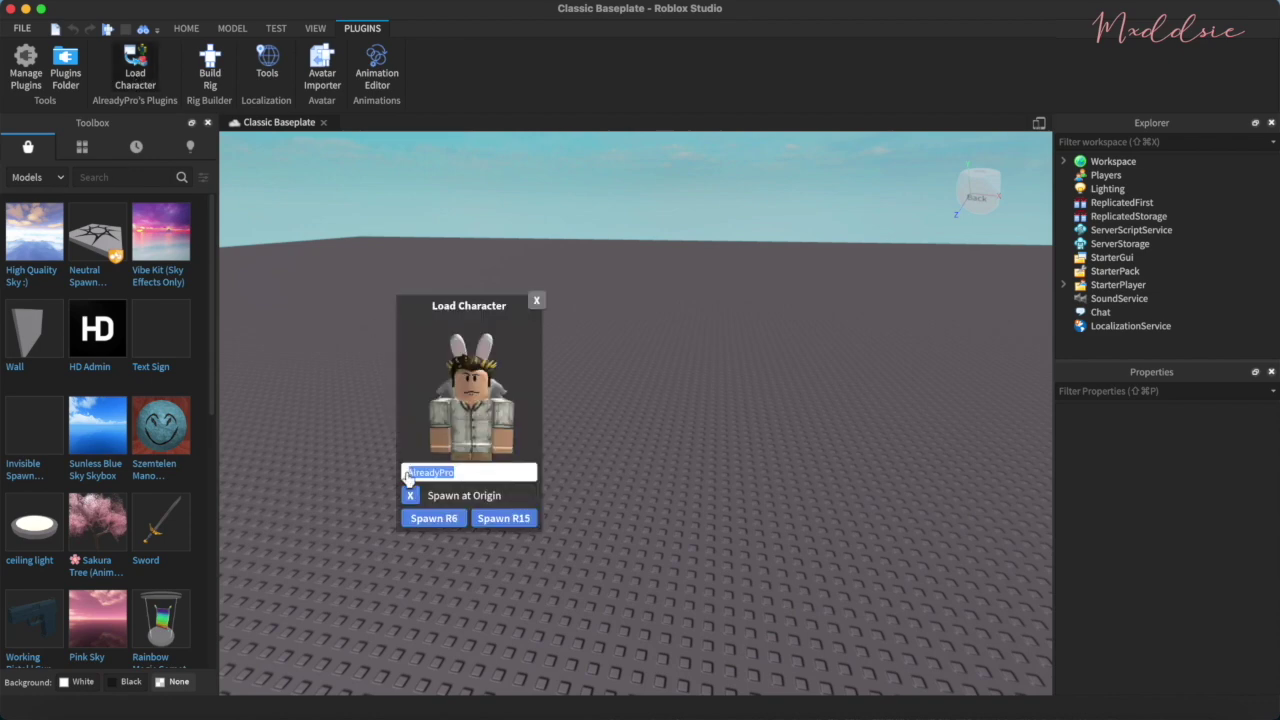
click(408, 479)
text(mxddsie)
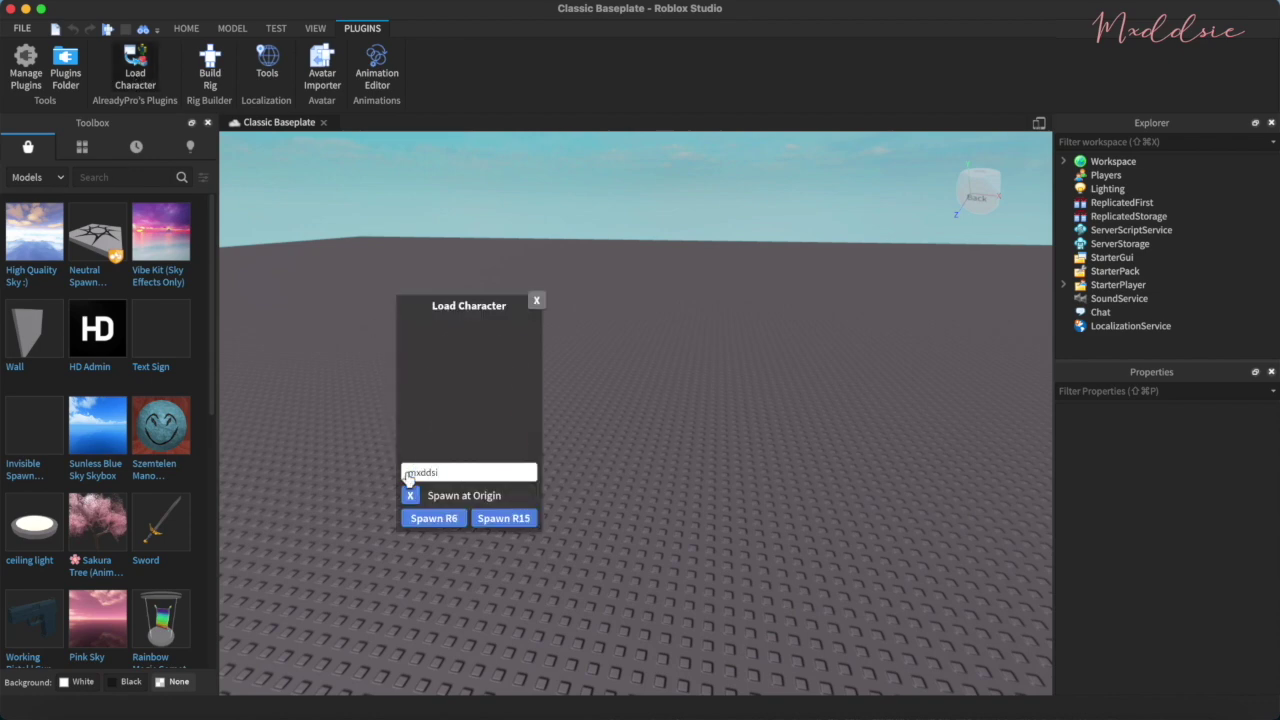
click(444, 520)
click(536, 300)
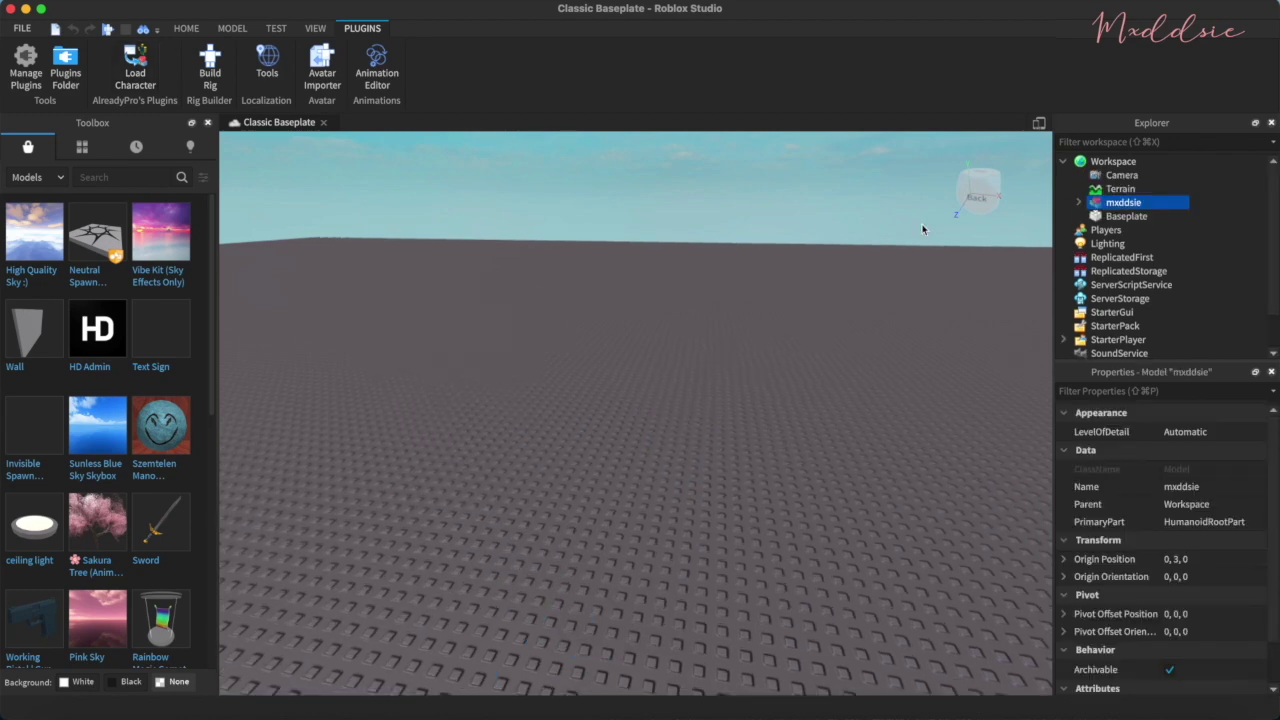
Move the Left Pink Cute Royal Sleeve accessory inward and down onto the character's left shoulder, working from the front view
key(f)
click(978, 197)
click(1013, 192)
click(1013, 192)
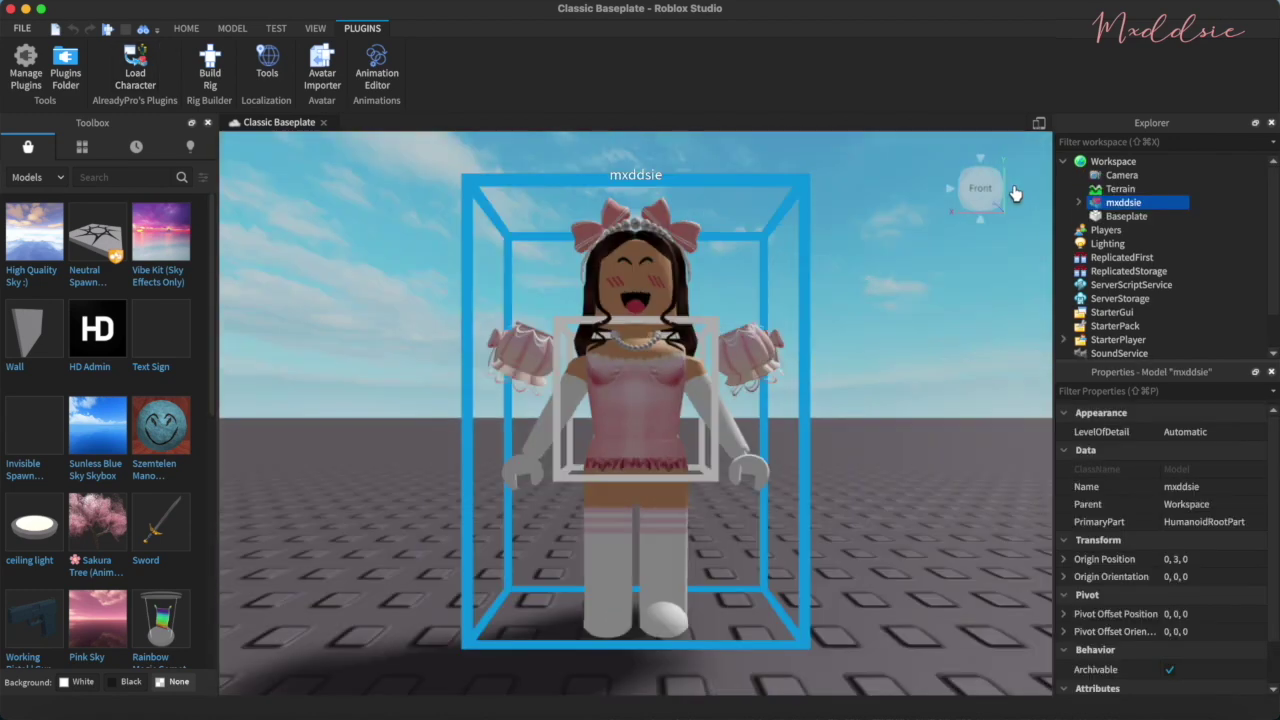
click(752, 350)
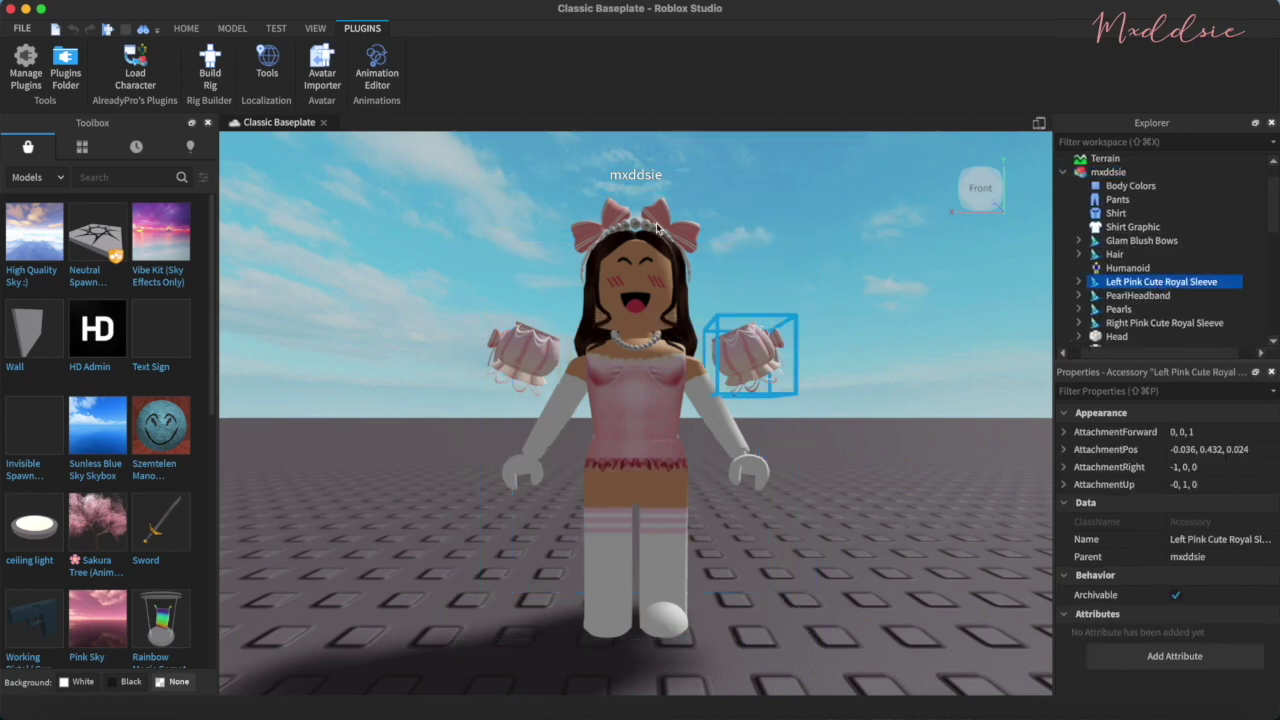
click(223, 31)
click(62, 62)
drag(880, 359, 834, 359)
drag(706, 219, 706, 258)
Move the Right Pink Cute Royal Sleeve accessory inward and down onto the character's right shoulder
click(1160, 322)
drag(652, 362, 681, 366)
drag(560, 229, 569, 265)
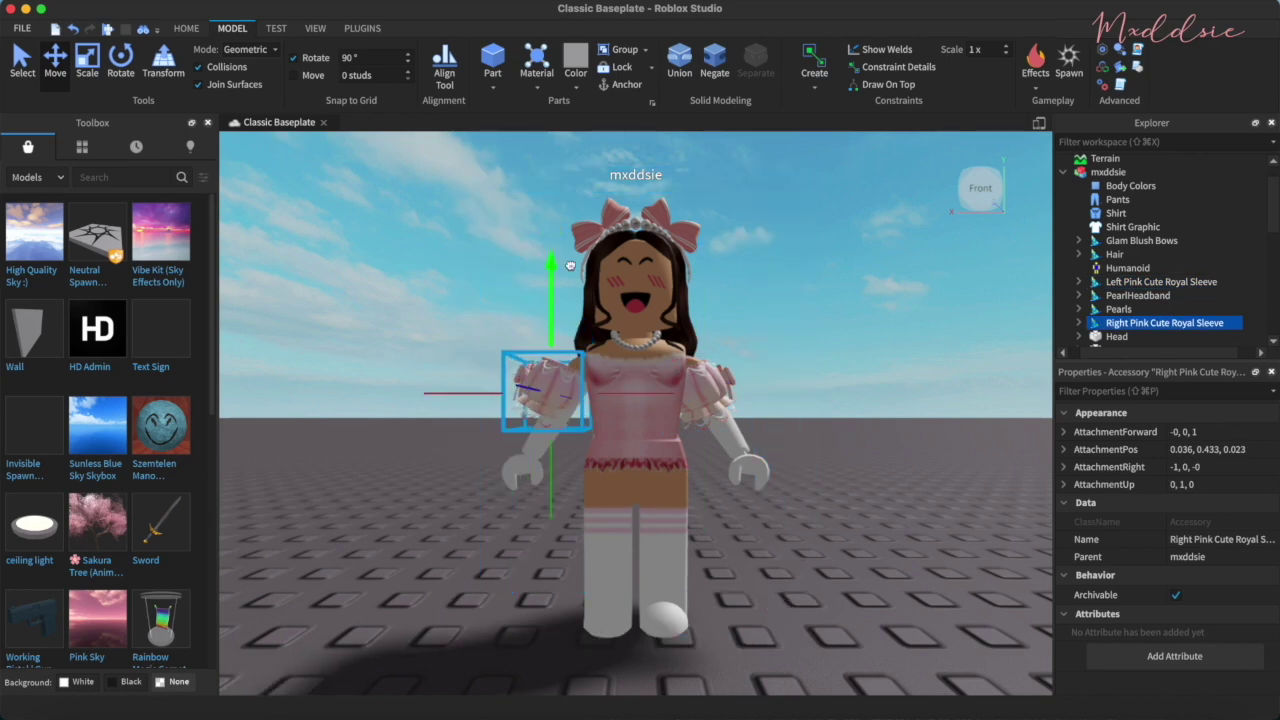
drag(683, 397, 703, 398)
Delete the face decal from the character's Head
scroll(1149, 268, down, 2)
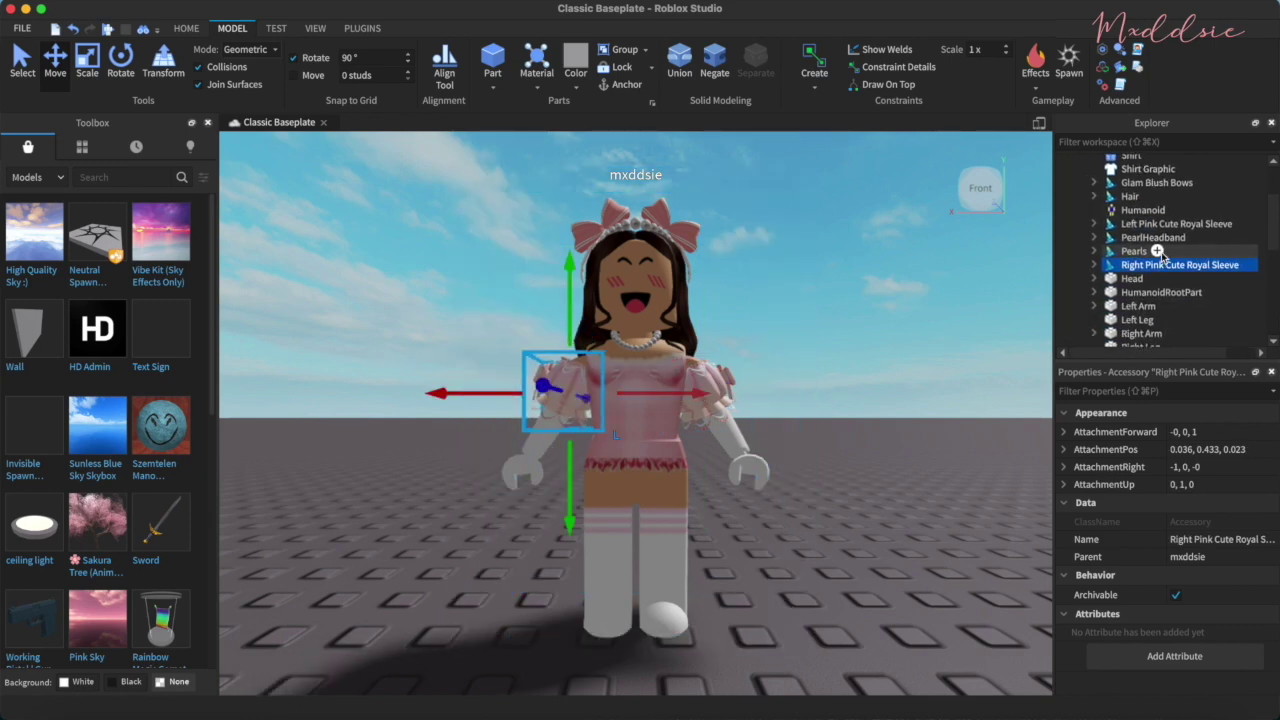
scroll(1149, 268, down, 2)
click(1135, 296)
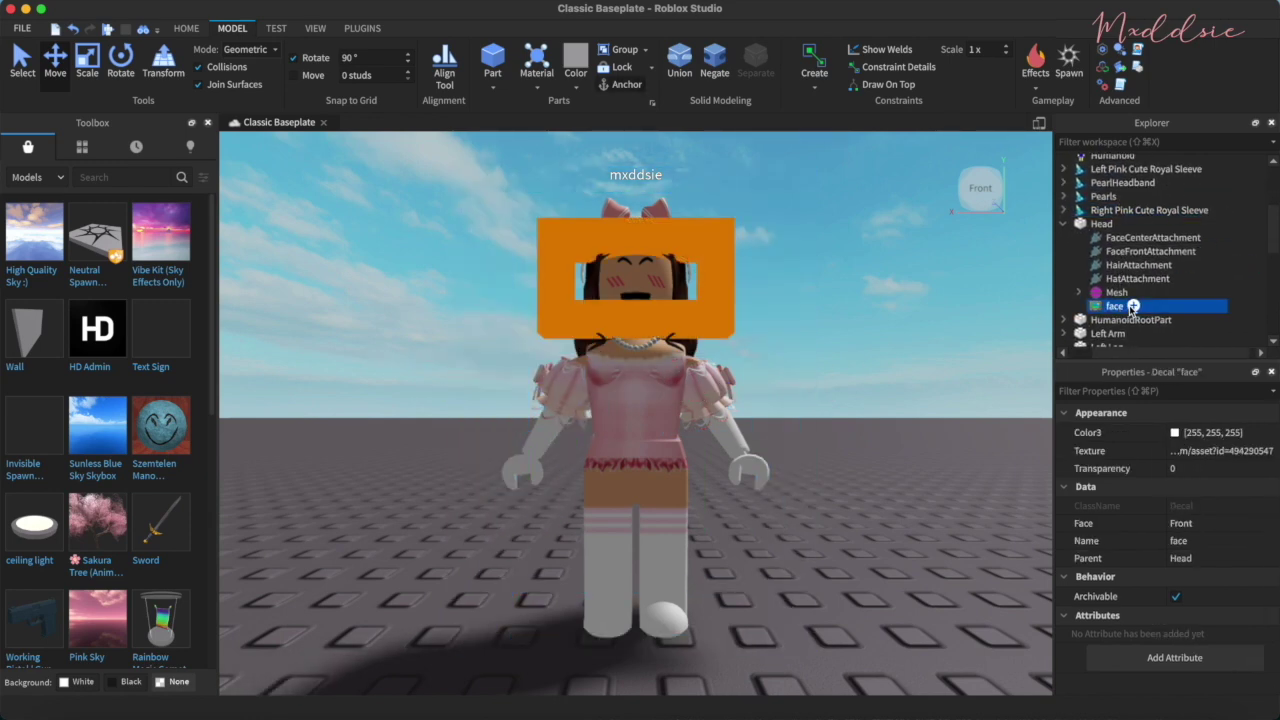
key(Delete)
Search the Toolbox images for "cute freckle face"
click(37, 177)
click(36, 221)
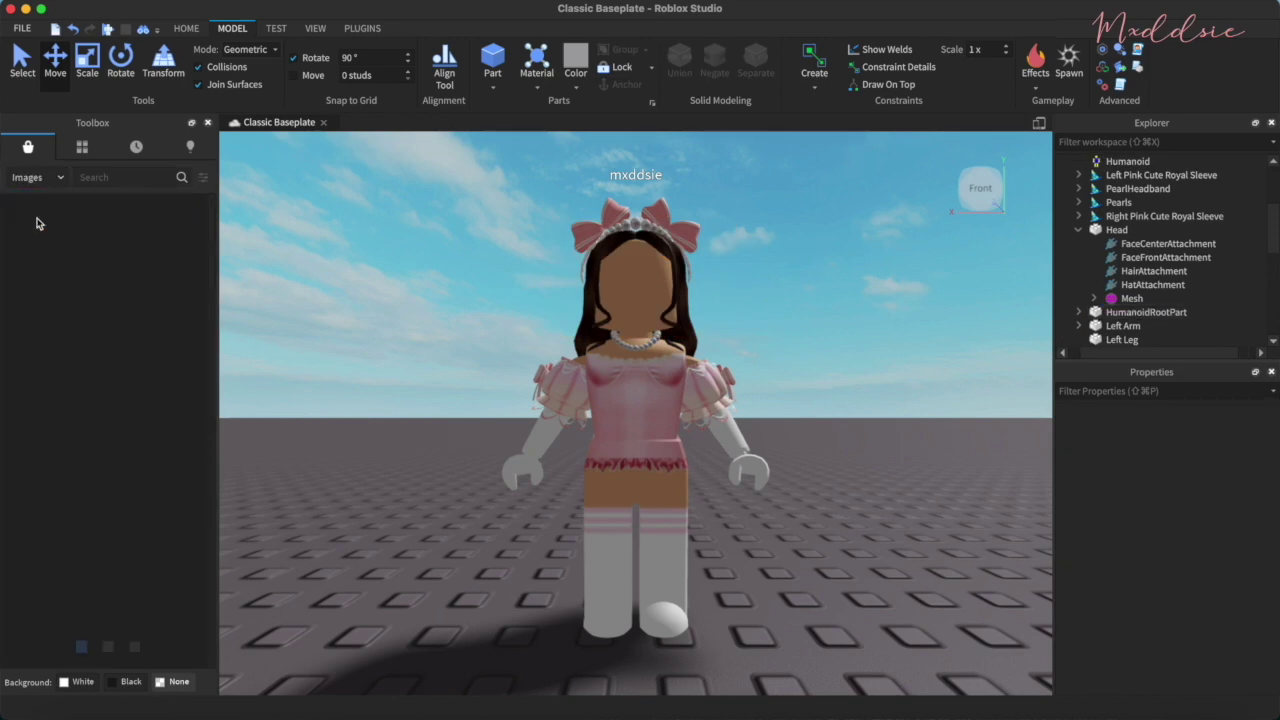
click(89, 178)
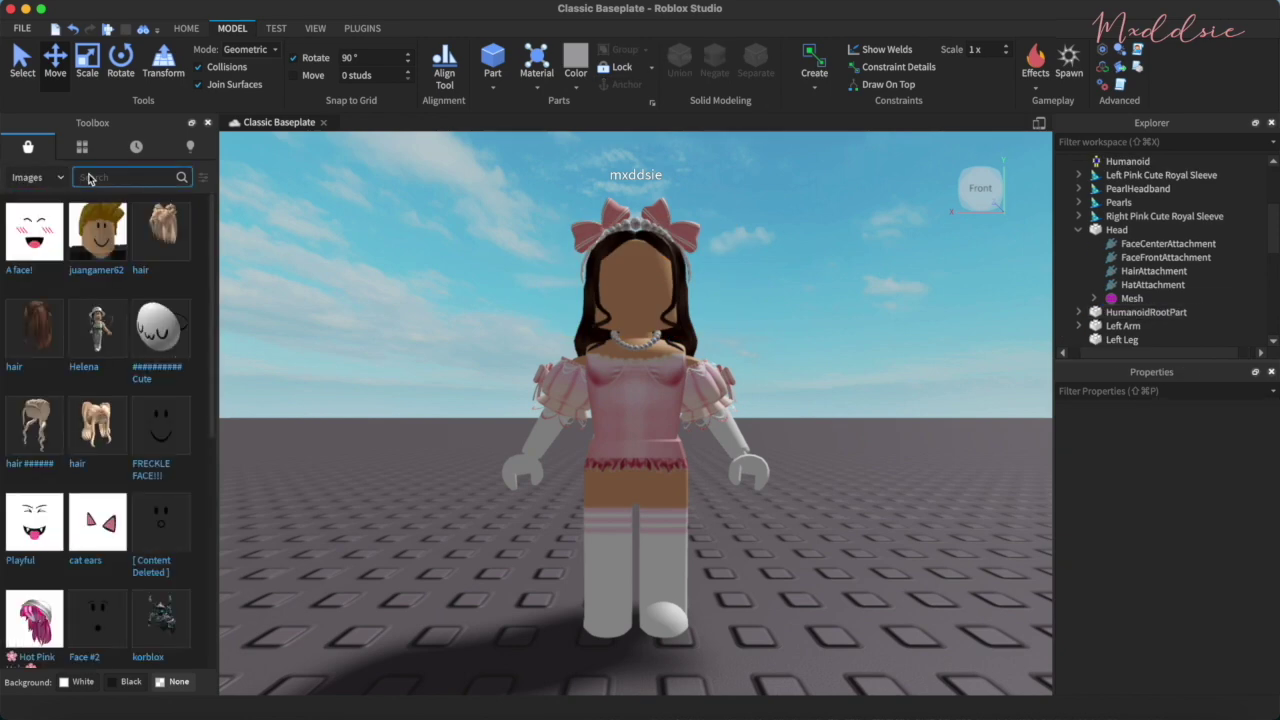
text(cute freckle face)
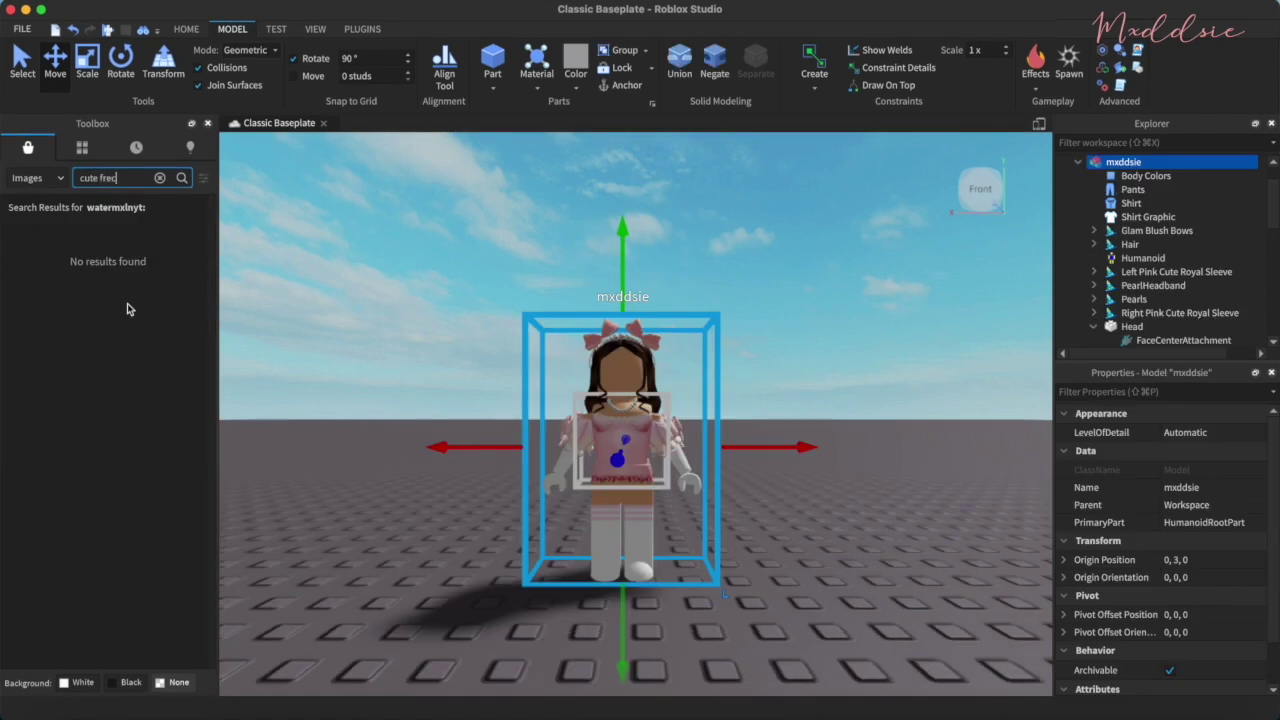
key(Return)
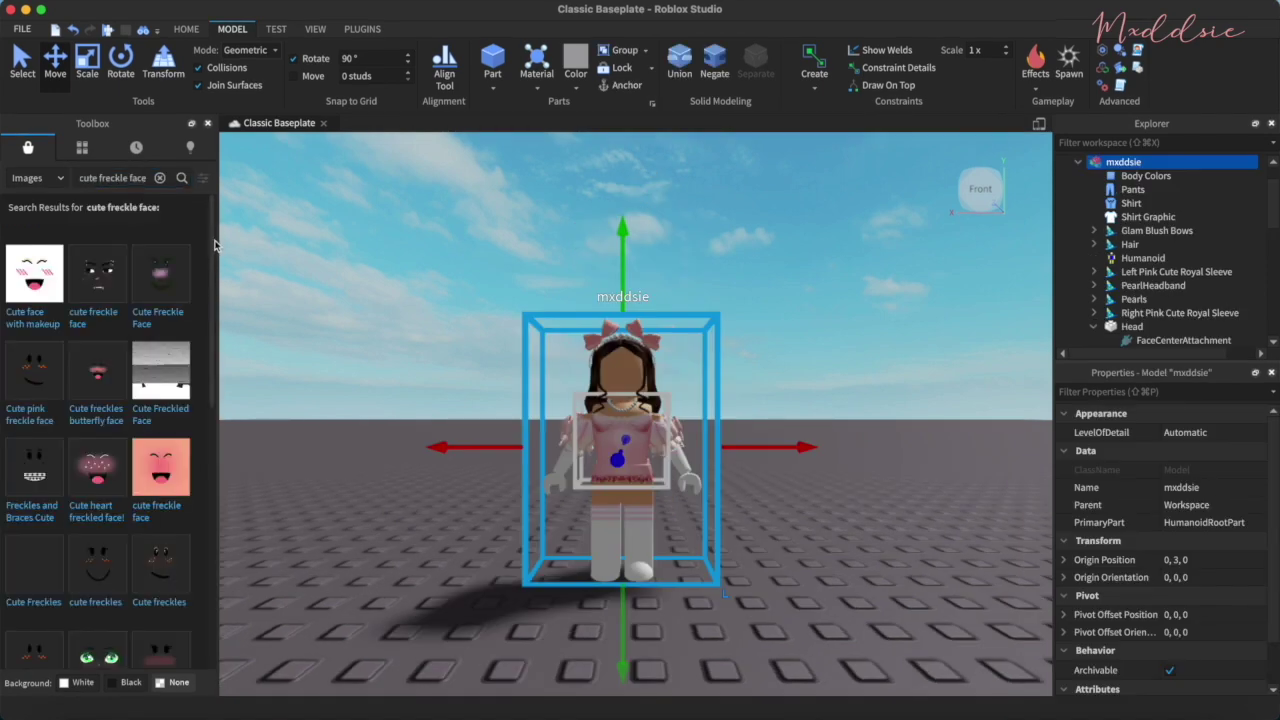
Insert the "Rainbow freckled face" decal from the search results and parent it to the character's Head
scroll(211, 280, down, 5)
scroll(217, 378, down, 10)
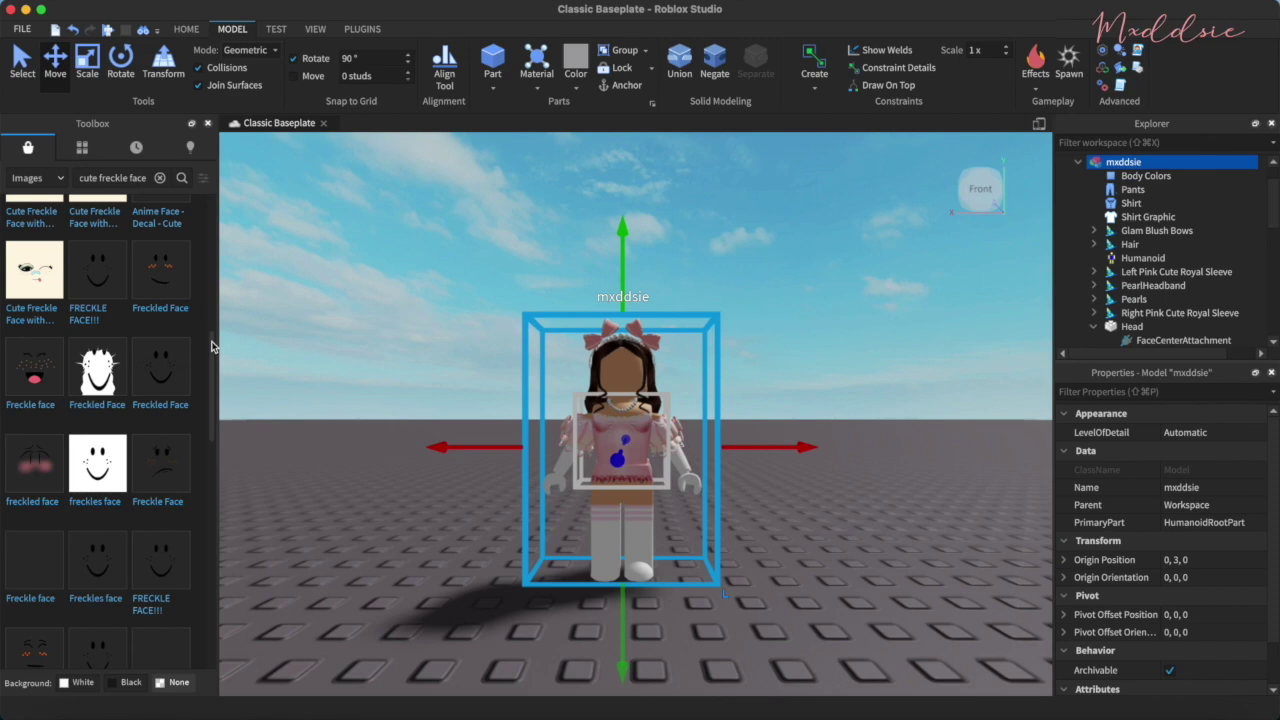
scroll(218, 489, down, 10)
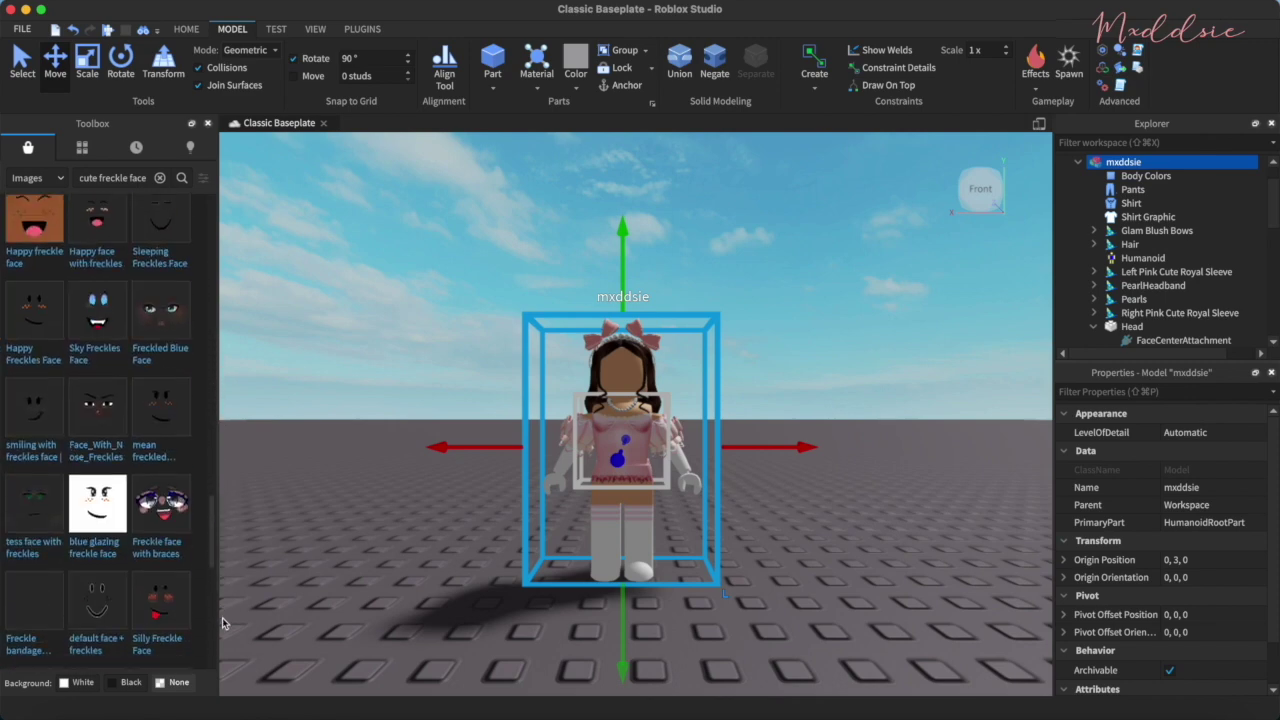
scroll(214, 590, down, 3)
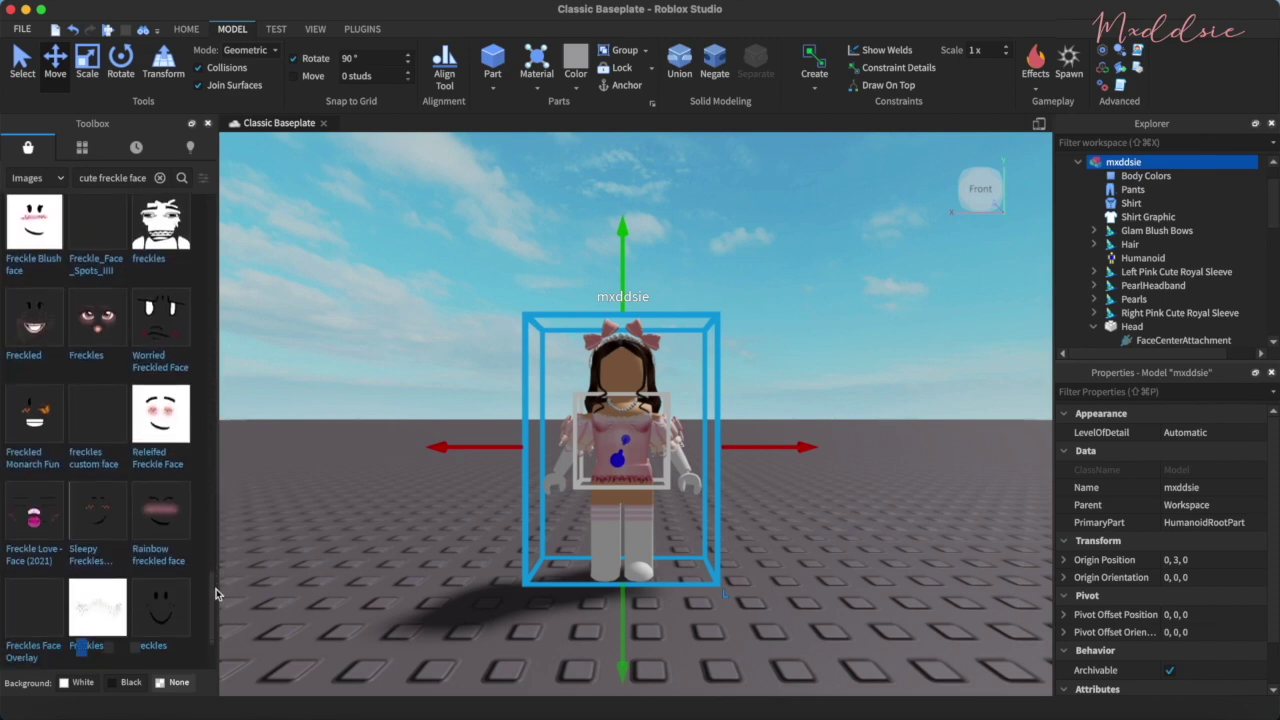
click(161, 509)
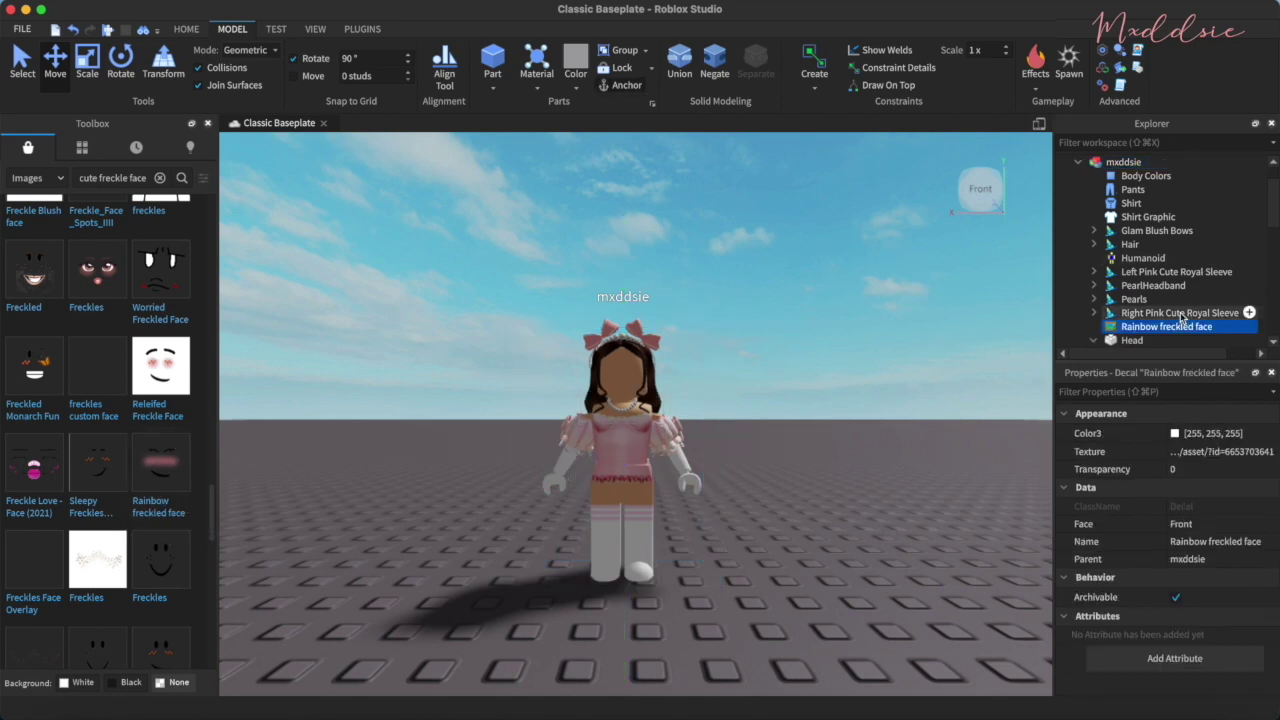
scroll(1170, 291, down, 1)
drag(1125, 305, 1112, 320)
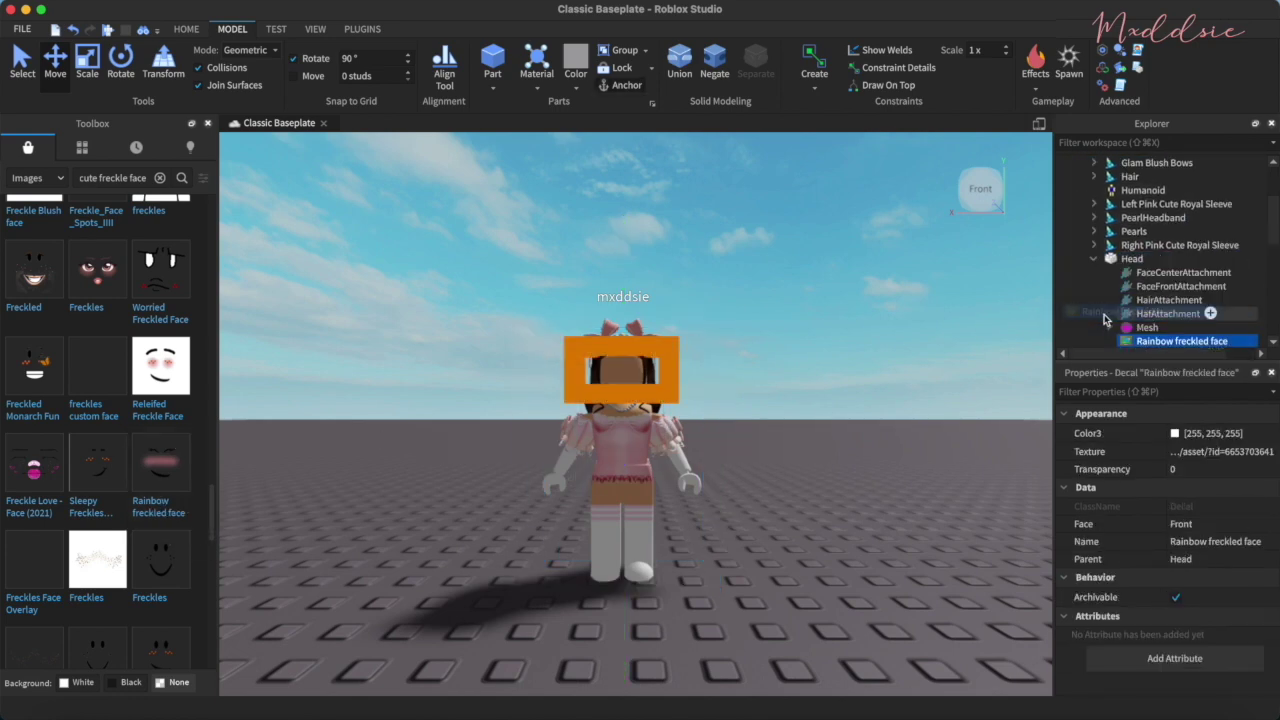
click(905, 335)
Export the whole mxddsie character model under the file name mxddsie and delete it from the Workspace
click(1078, 271)
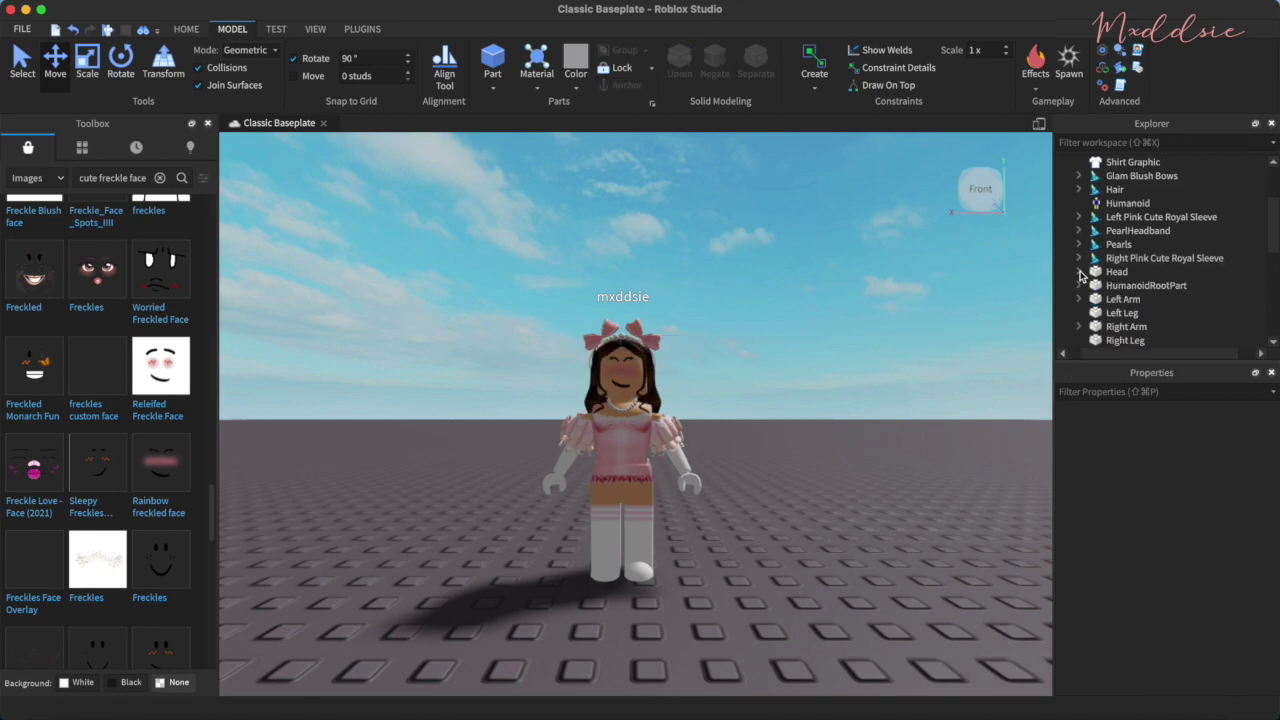
scroll(1135, 245, up, 3)
click(1078, 203)
click(1108, 207)
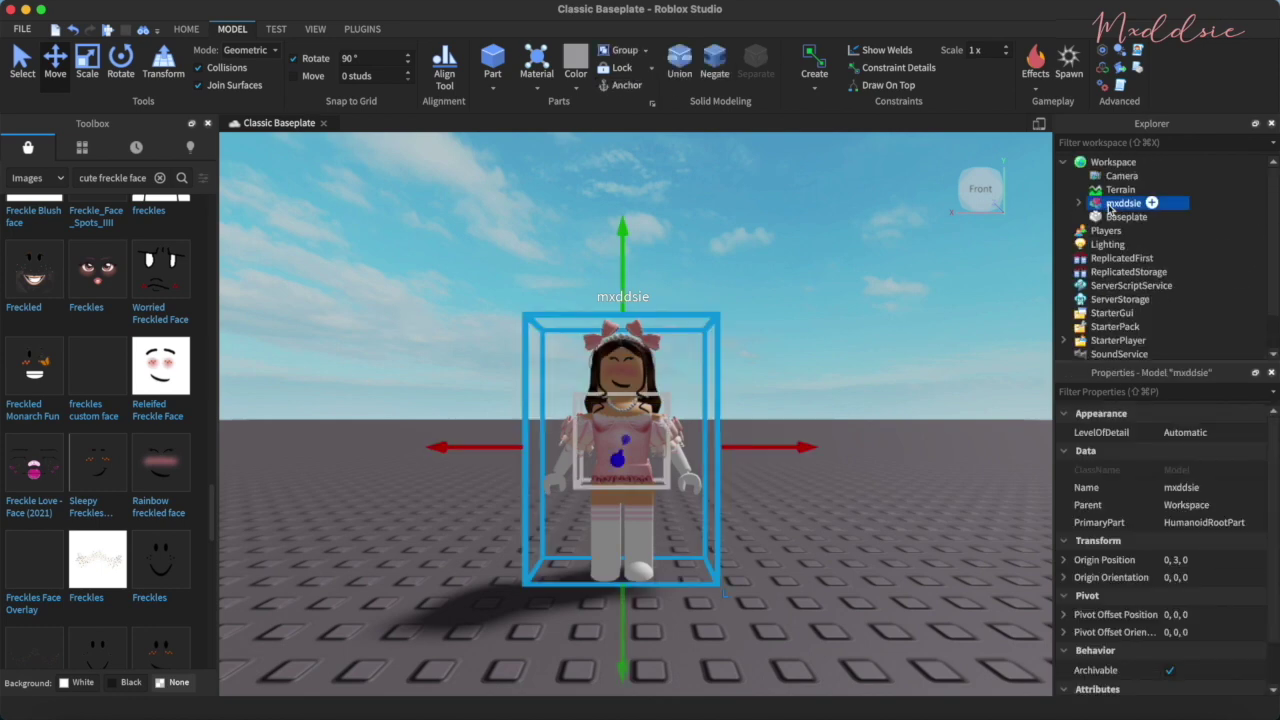
right_click(1109, 206)
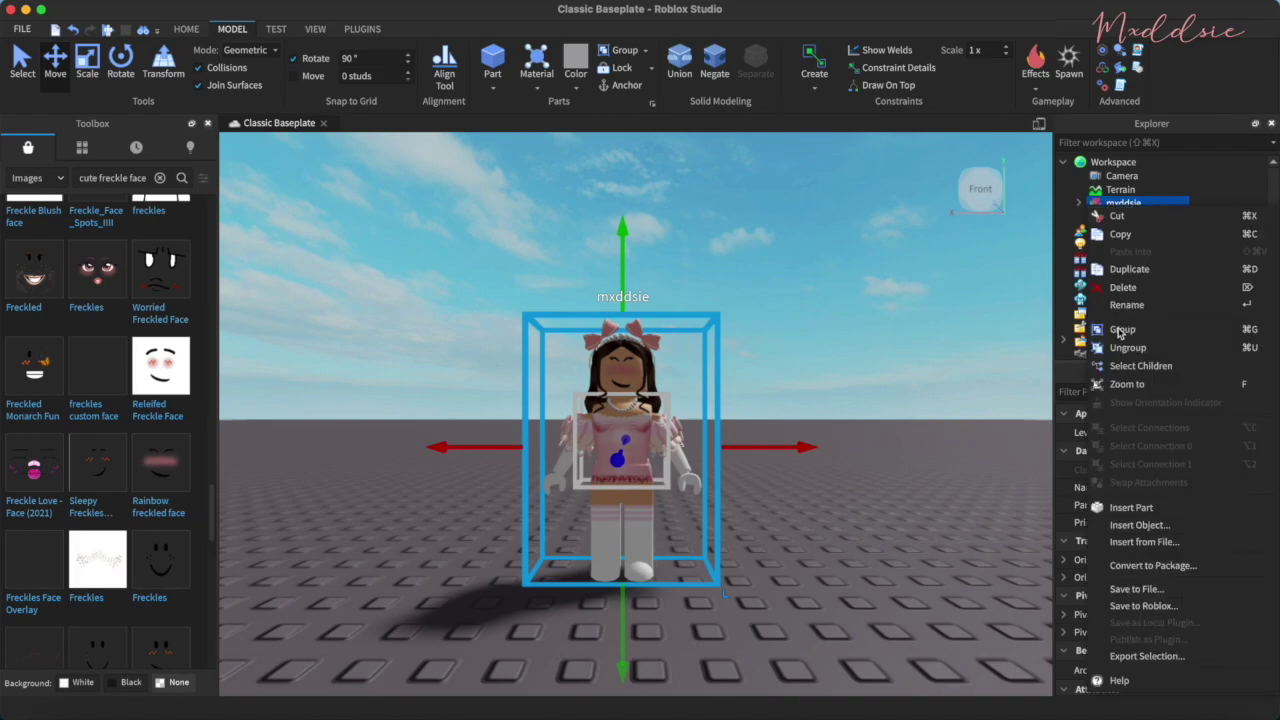
click(1147, 656)
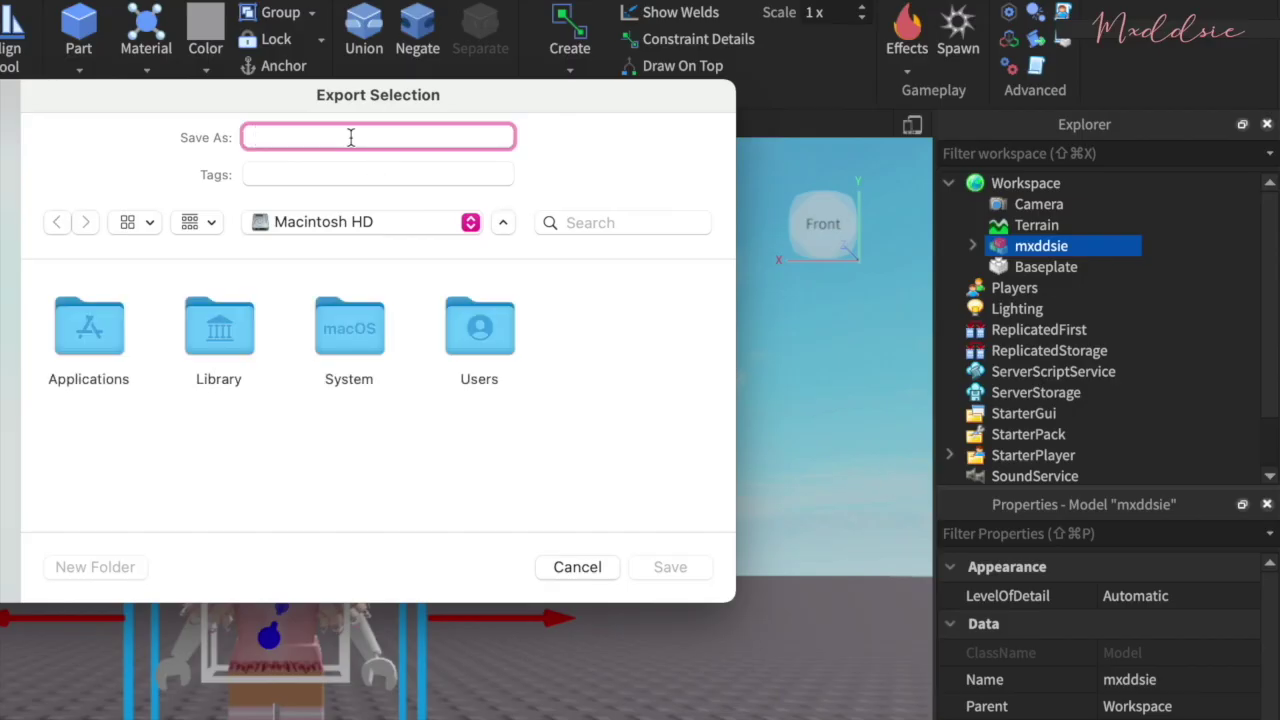
text(mxddsie)
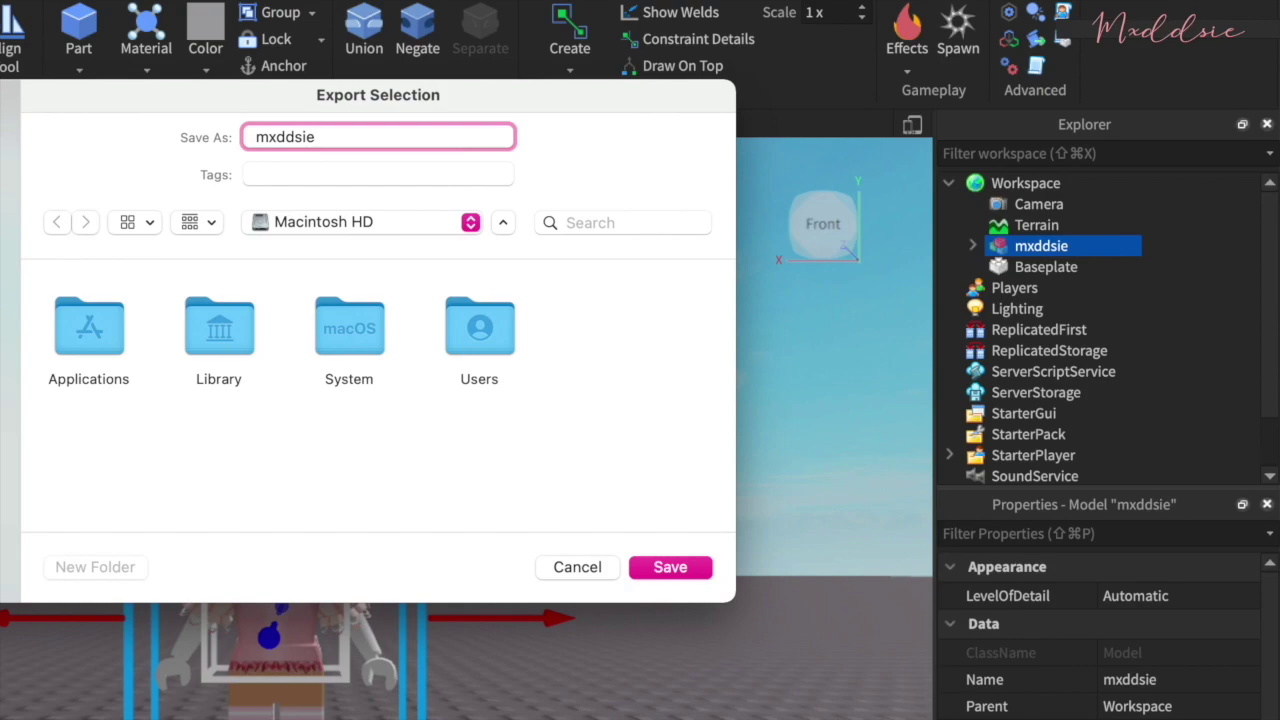
click(672, 568)
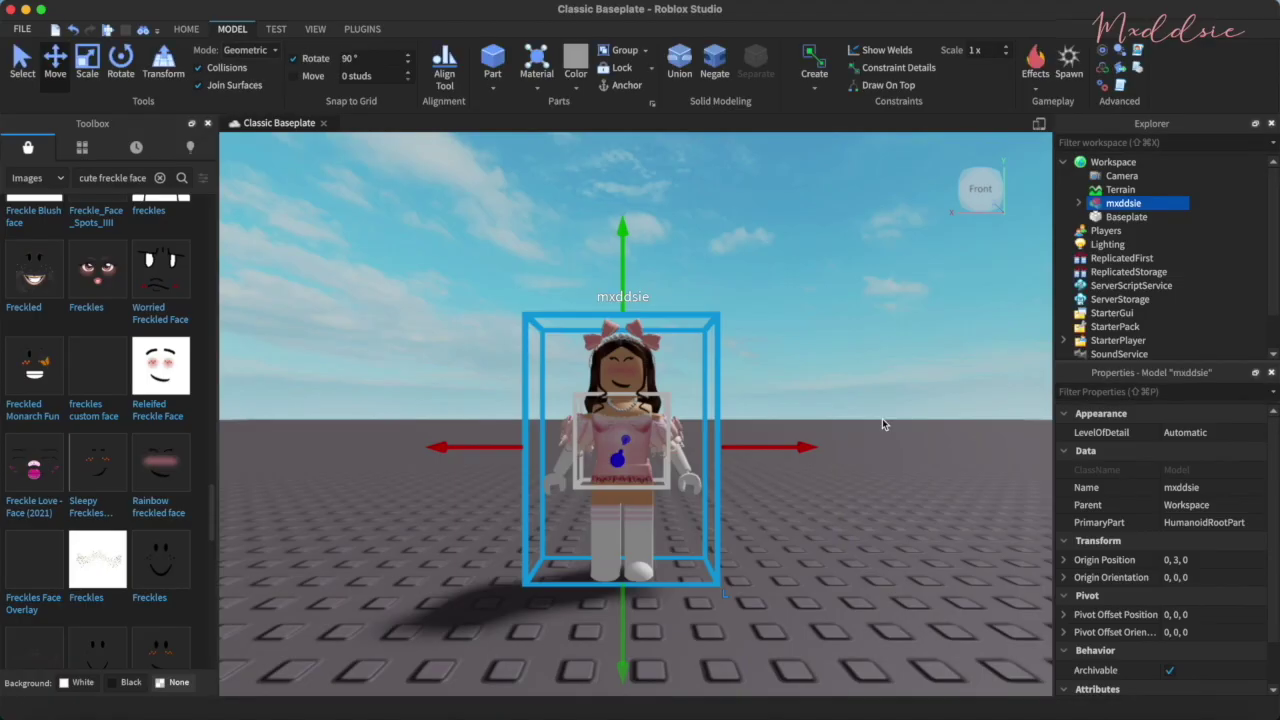
key(Delete)
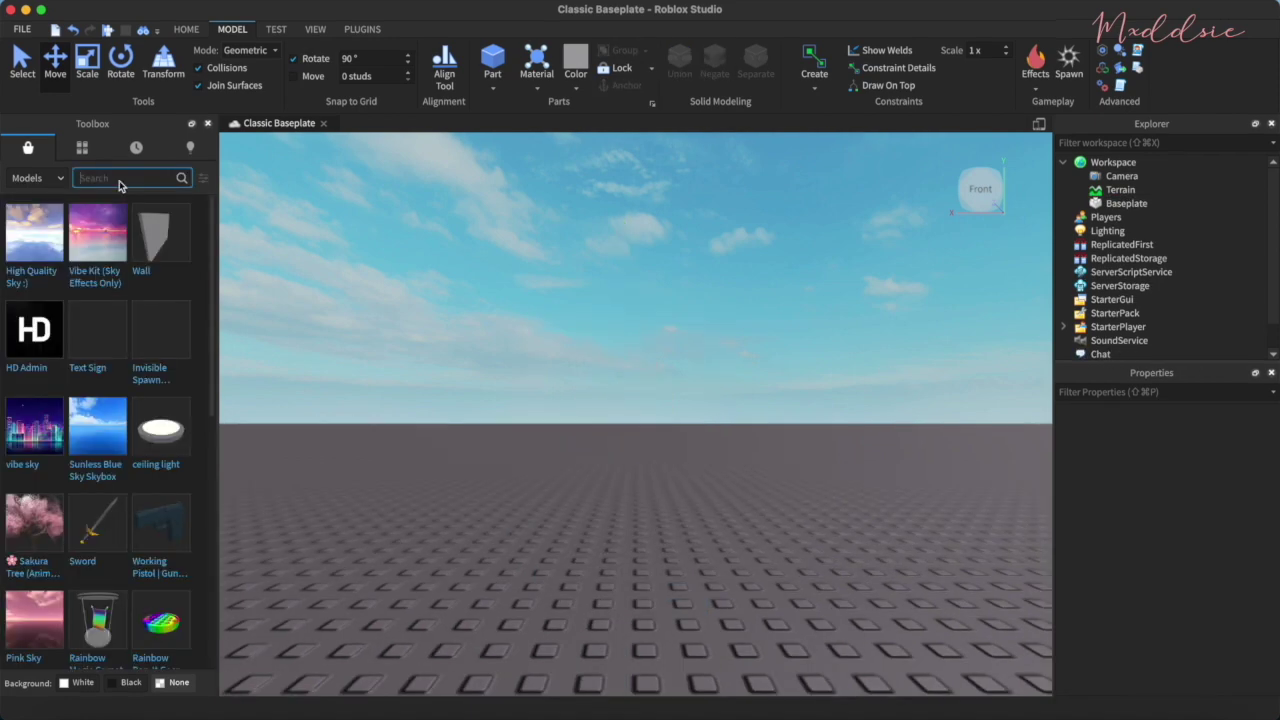
Search the Toolbox models for "perfume" and insert the "ariana grande thank u, next" bottle
text(po)
key(BackSpace)
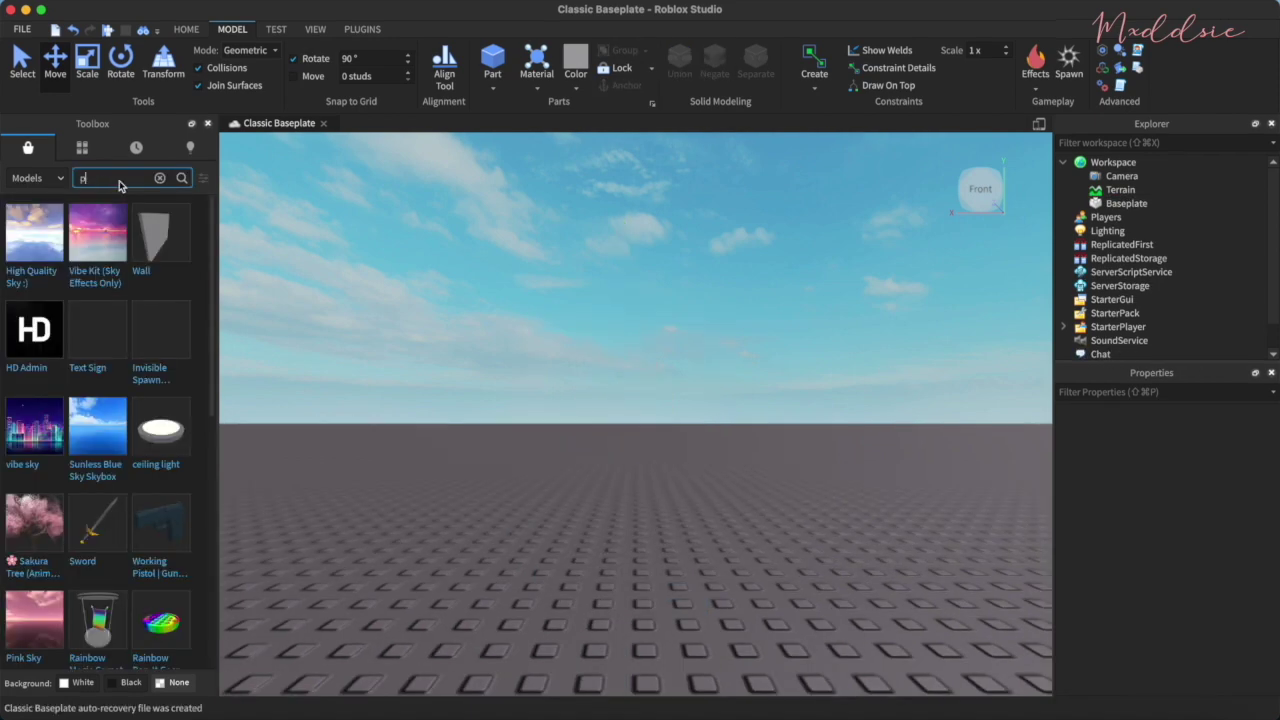
text(erfume)
key(Return)
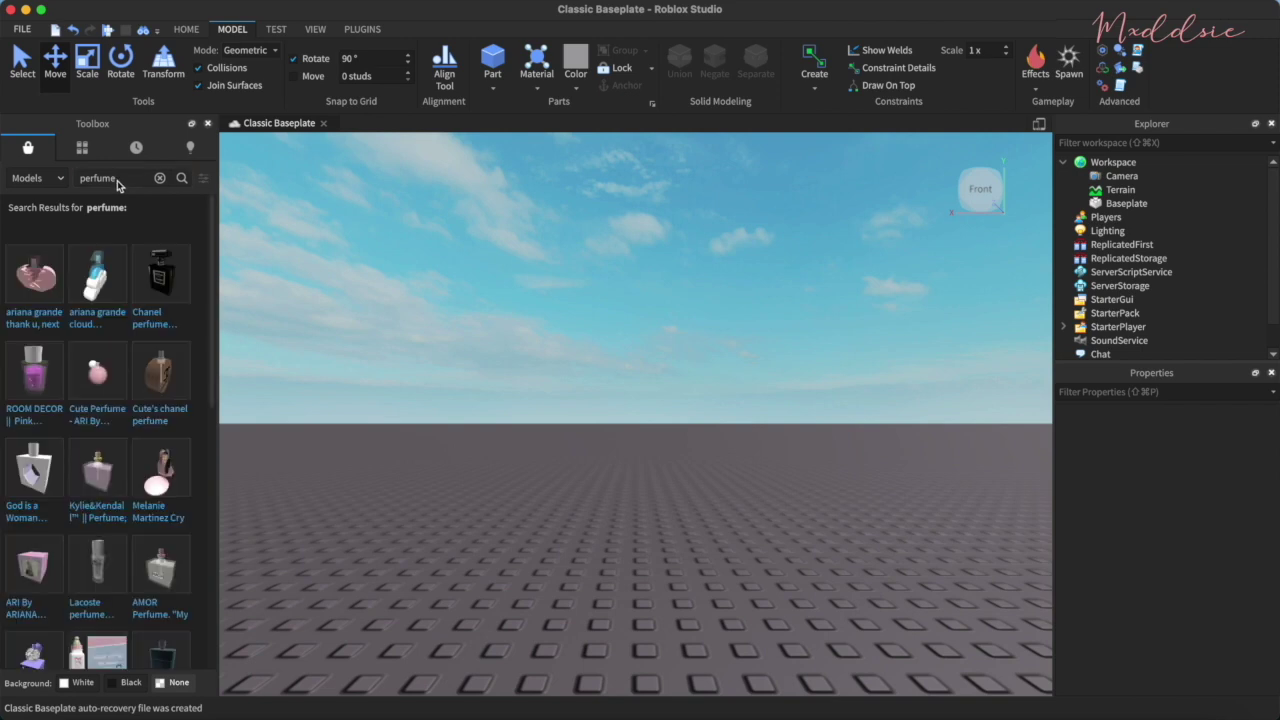
click(35, 275)
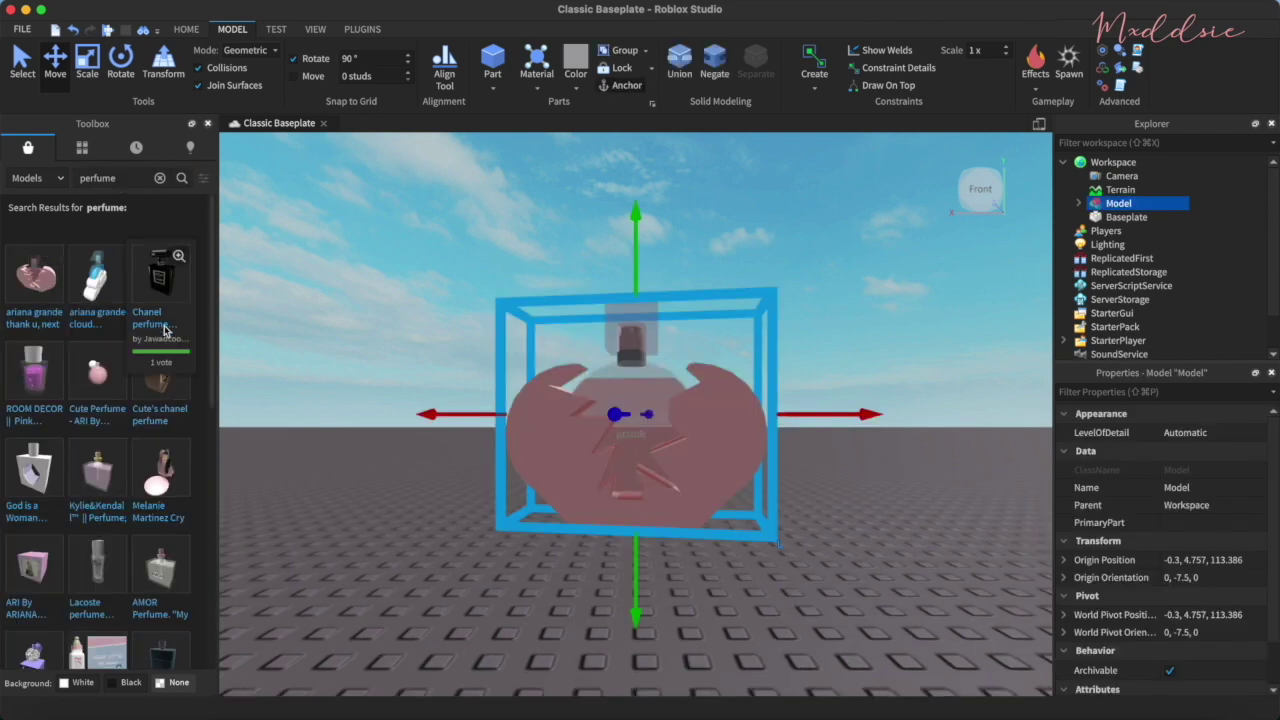
Export the perfume model to the Desktop under the file name perfume
right_click(1118, 207)
click(1147, 655)
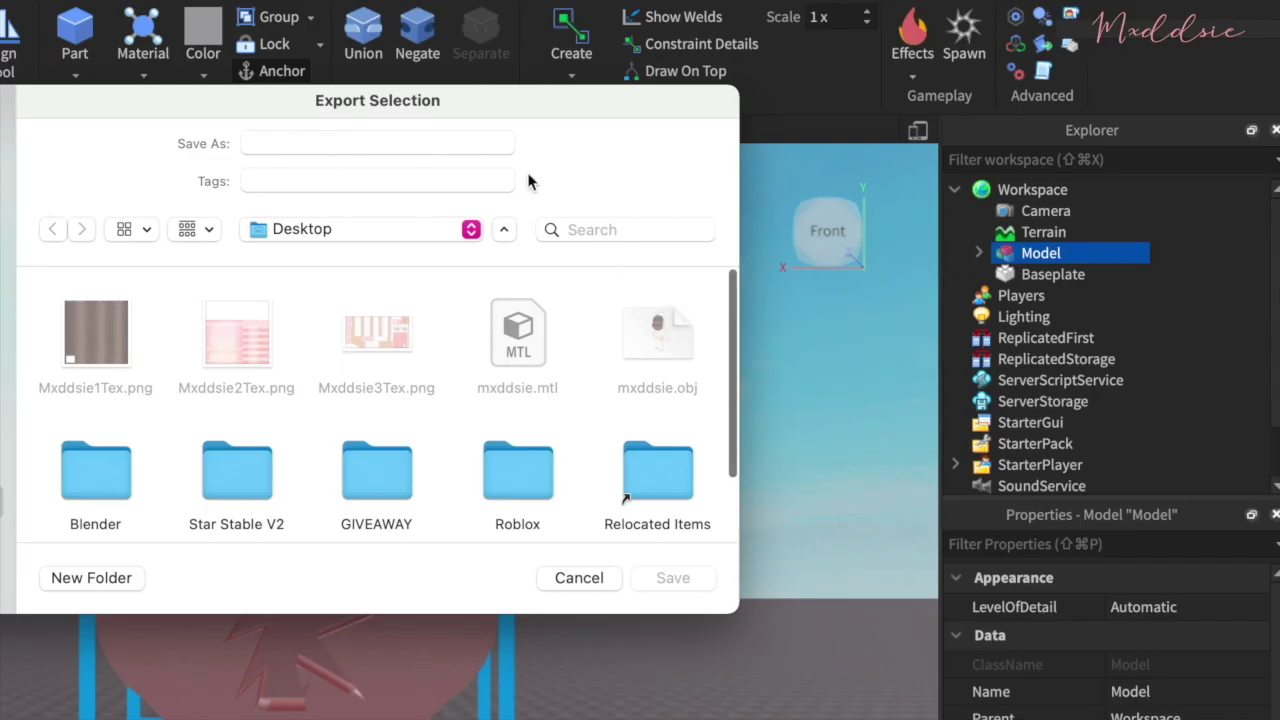
click(650, 128)
text(perfume)
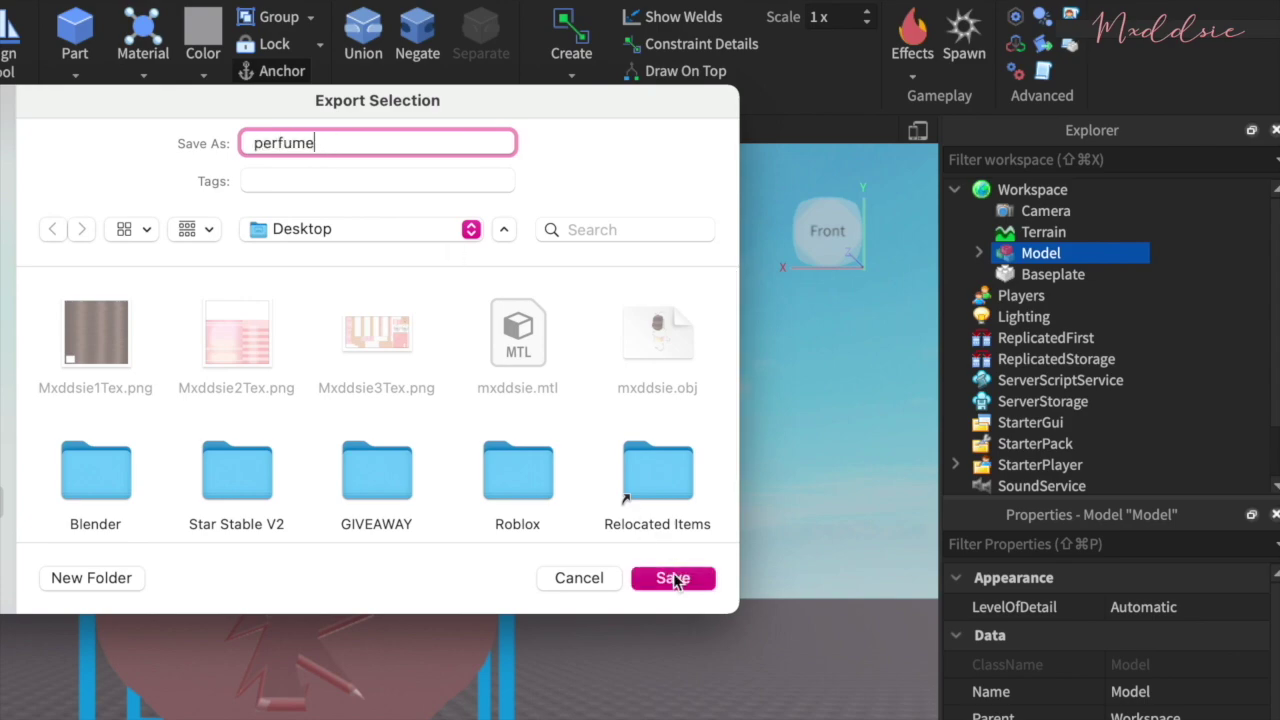
click(675, 578)
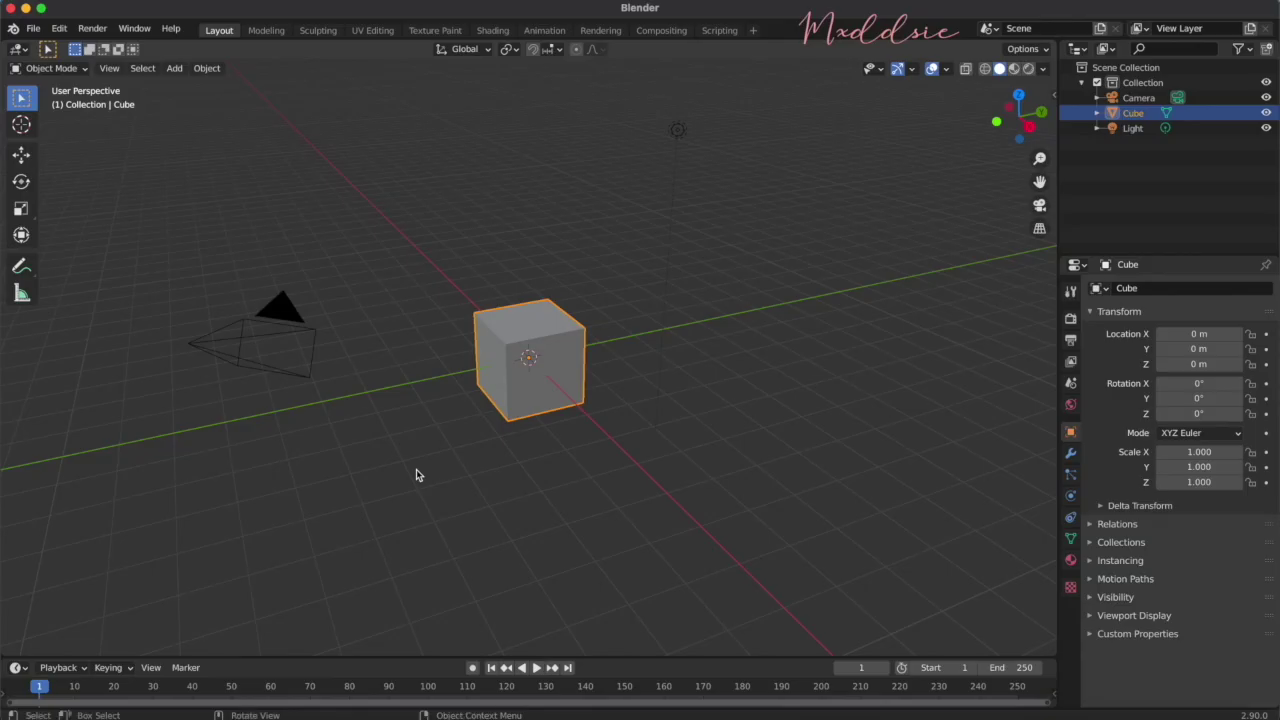
Switch to Blender, delete the default cube, and open the recent woman.blend file without saving the untitled scene
key(x)
click(417, 472)
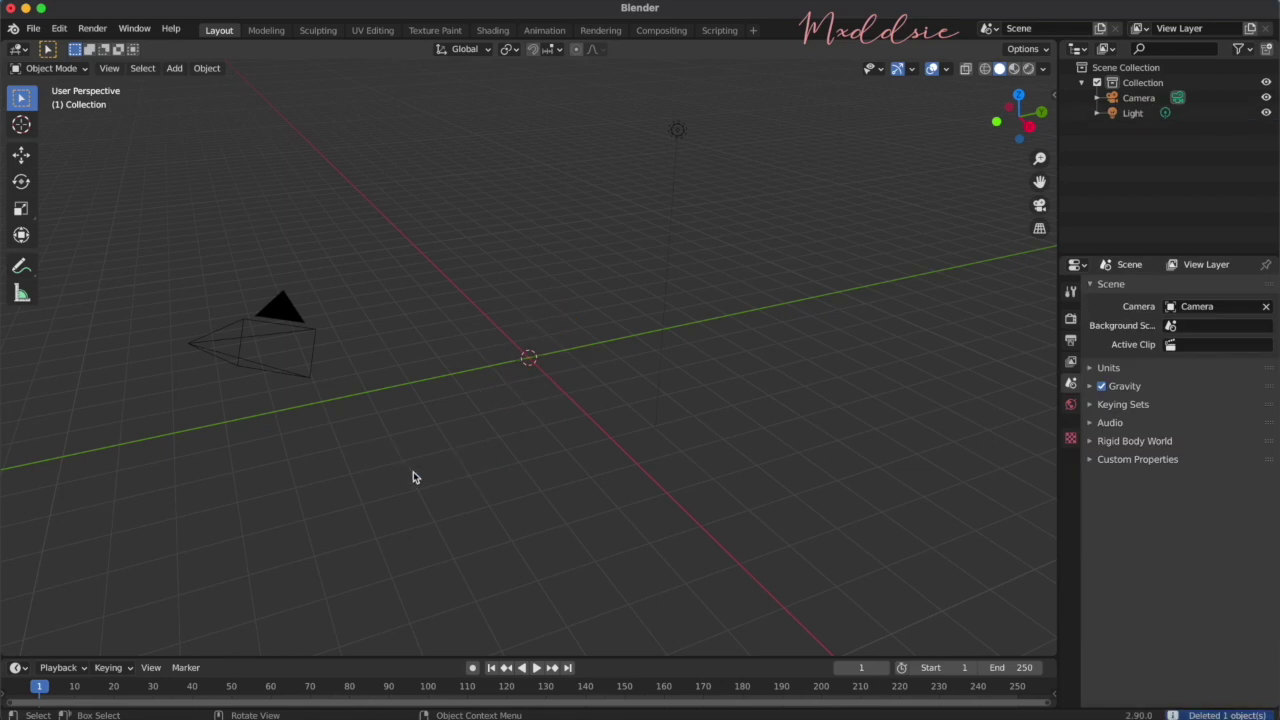
click(34, 29)
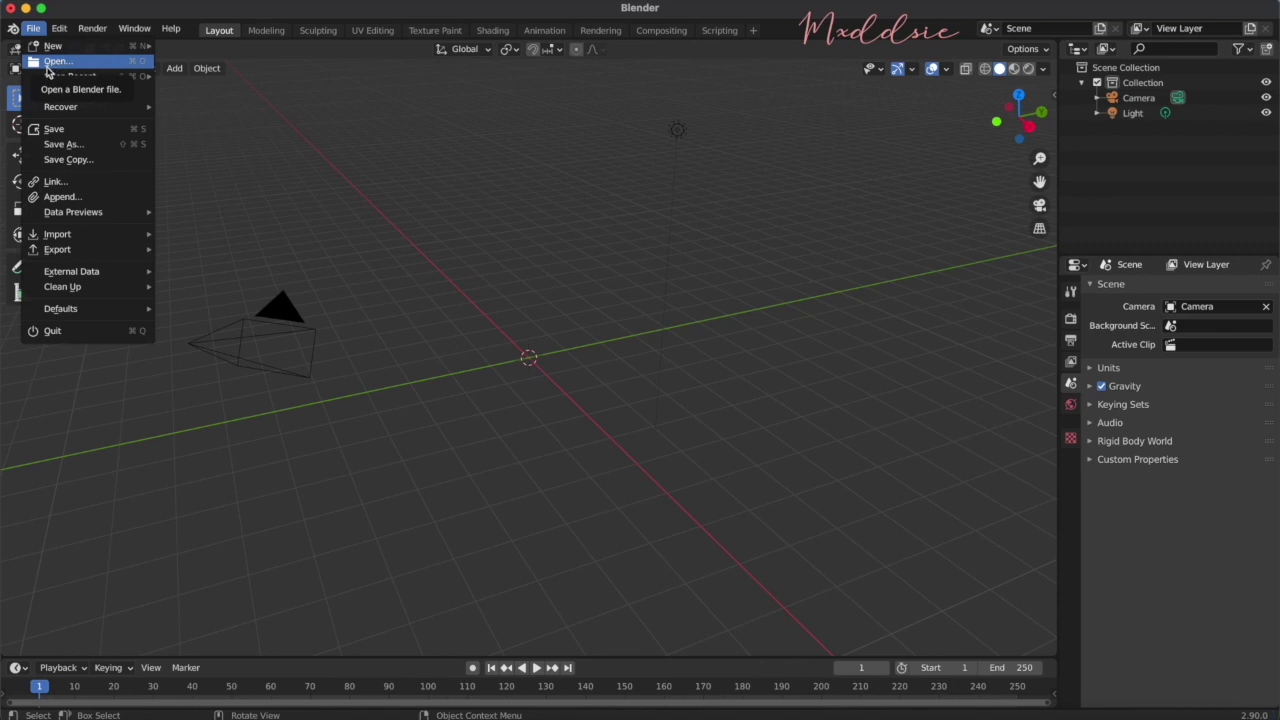
mouse_move(57, 77)
click(183, 81)
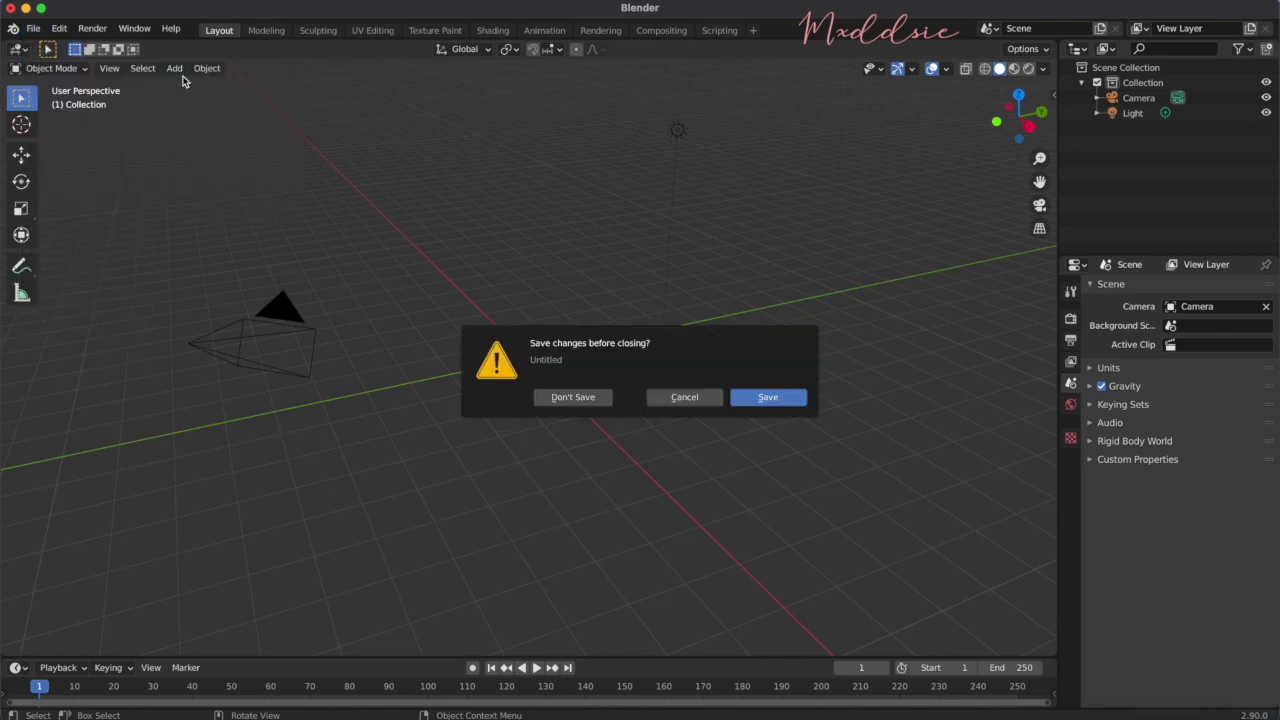
click(603, 400)
Delete the woman rig's head together with its facial features and the face control panels beside it
drag(196, 82, 766, 216)
middle_drag(766, 216, 763, 216)
key(x)
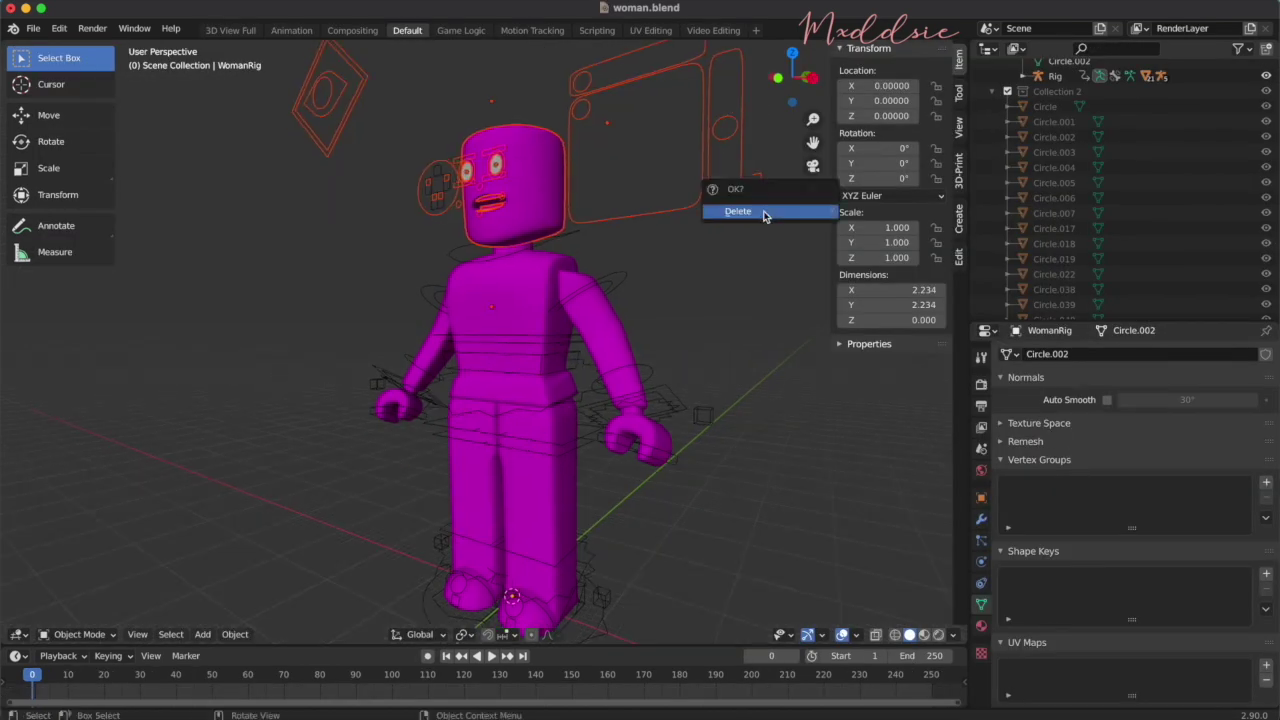
click(763, 216)
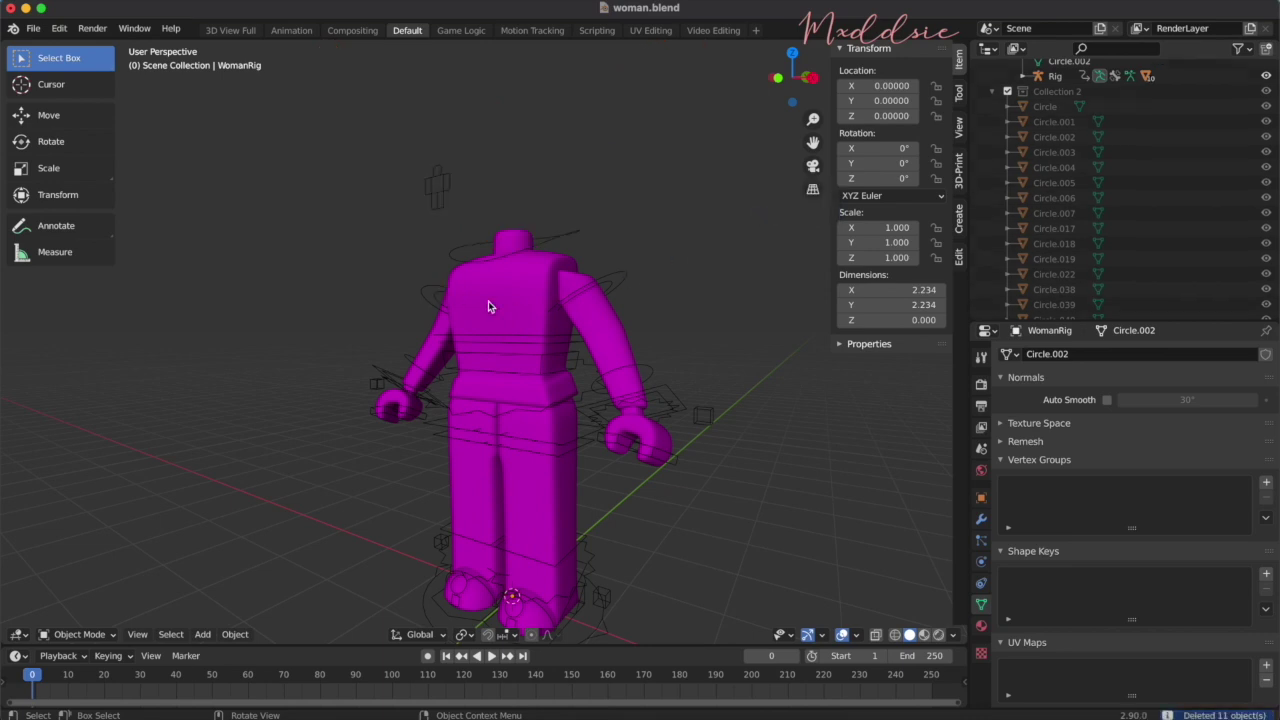
Load Mxddsie3Tex.png into the diffuse texture node of the rig torso's material, and return to the 3D viewport
click(488, 306)
click(18, 634)
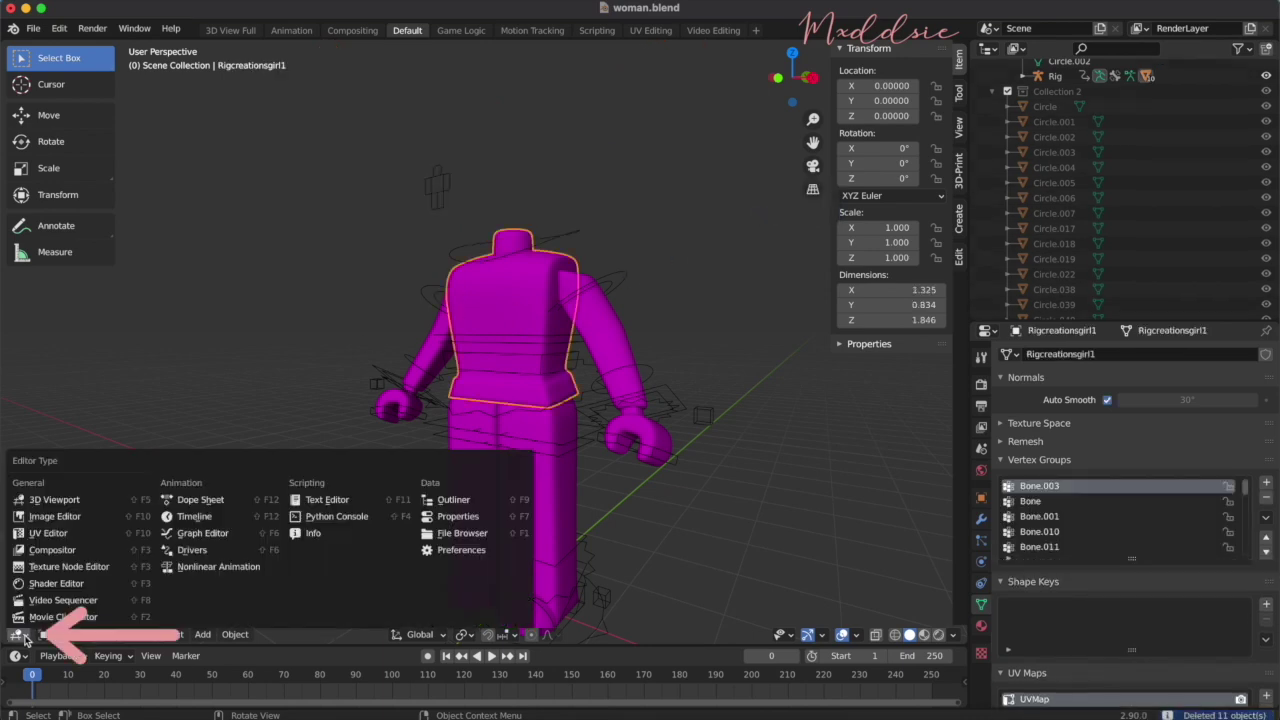
click(52, 583)
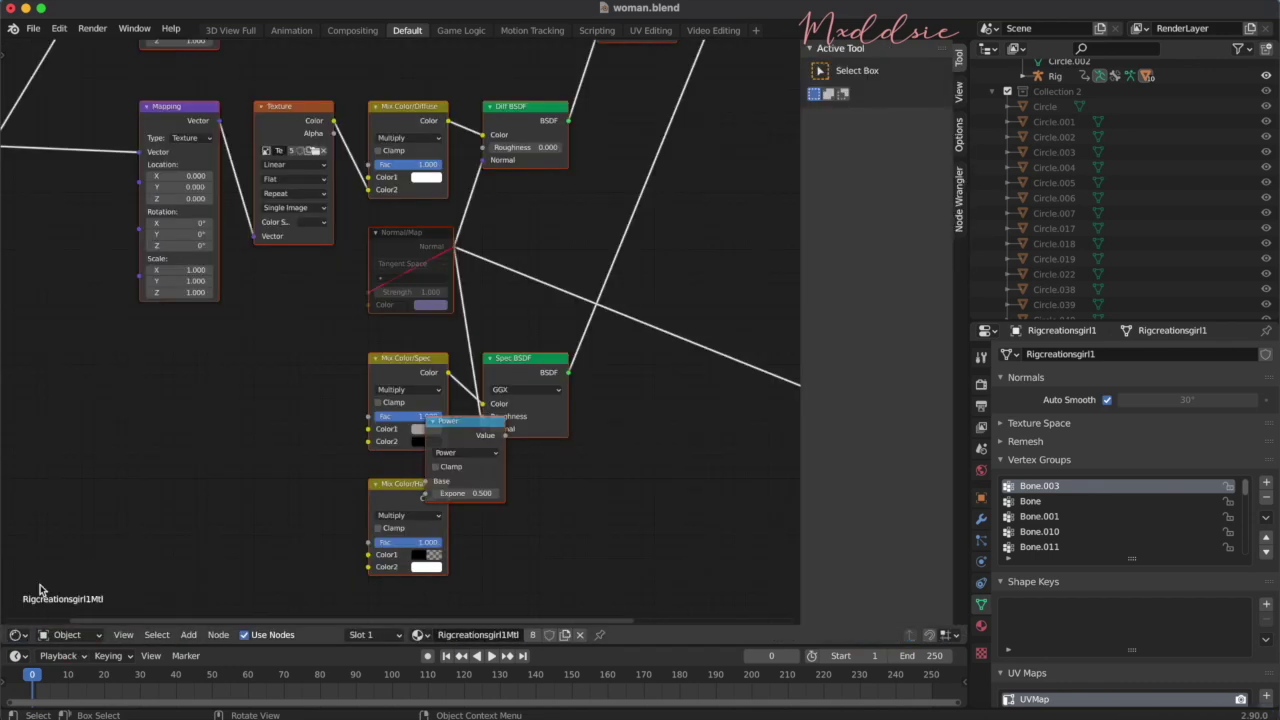
scroll(181, 407, up, 6)
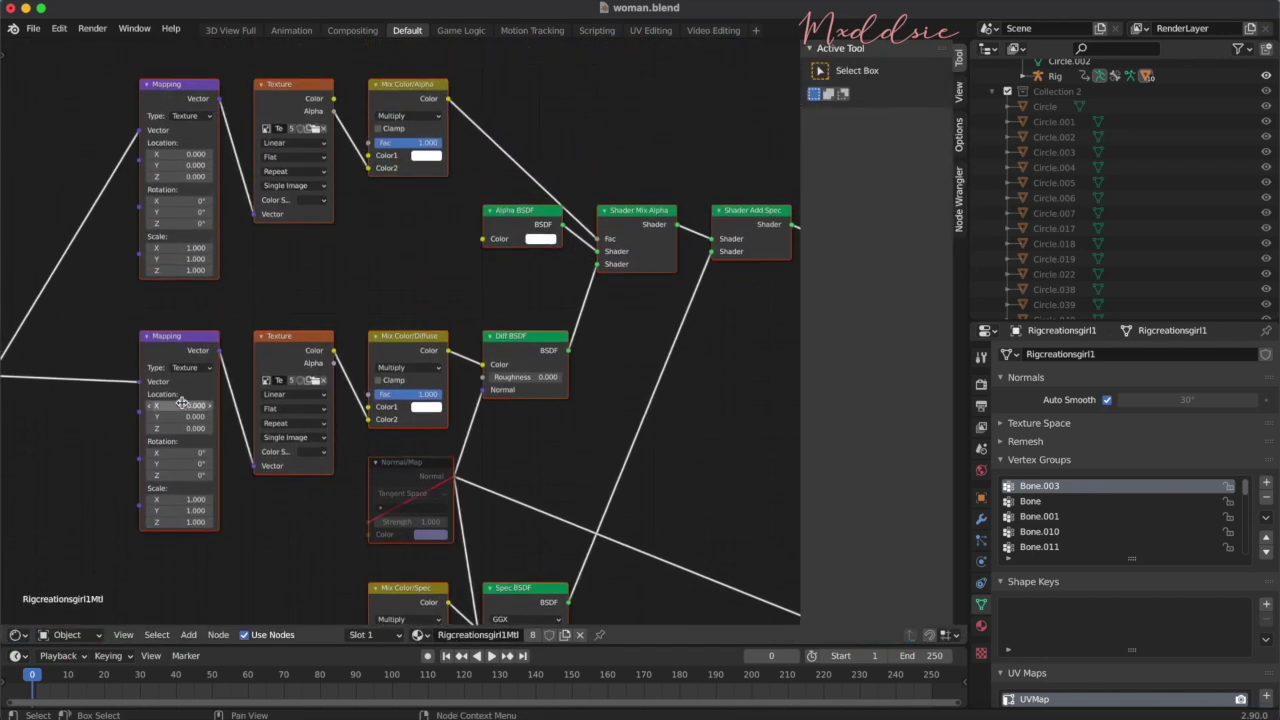
click(318, 387)
click(508, 410)
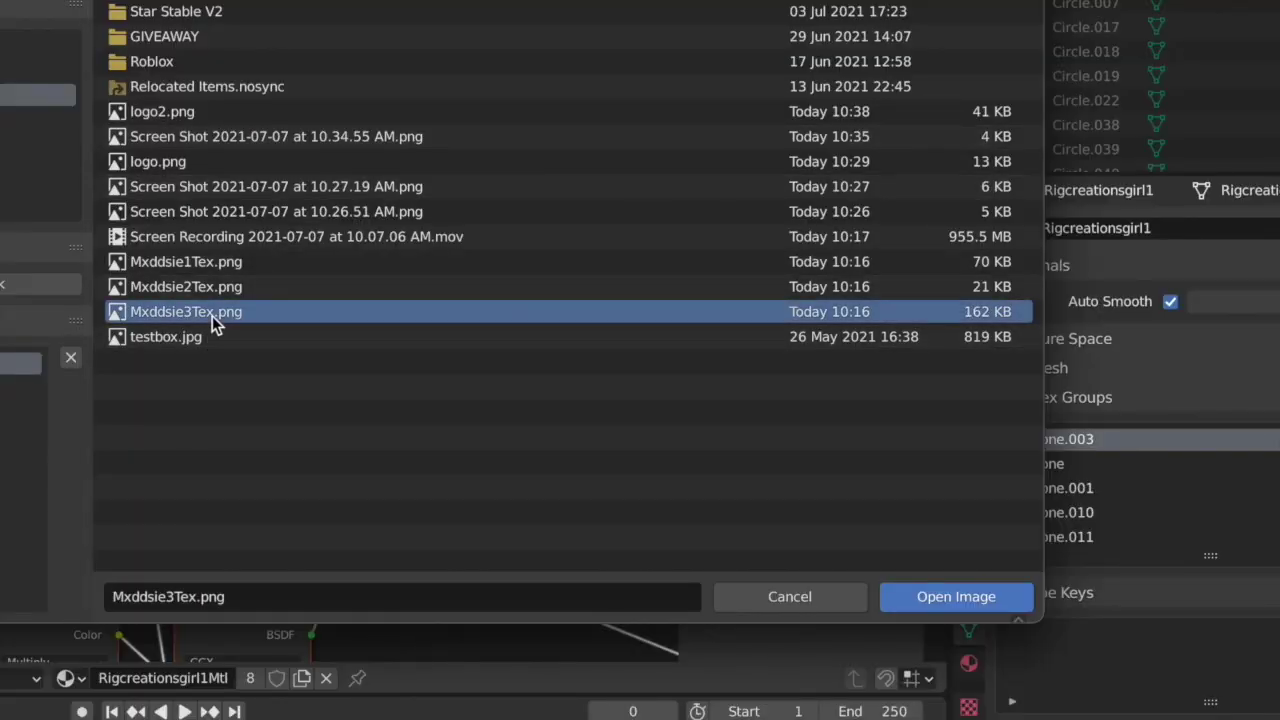
click(934, 600)
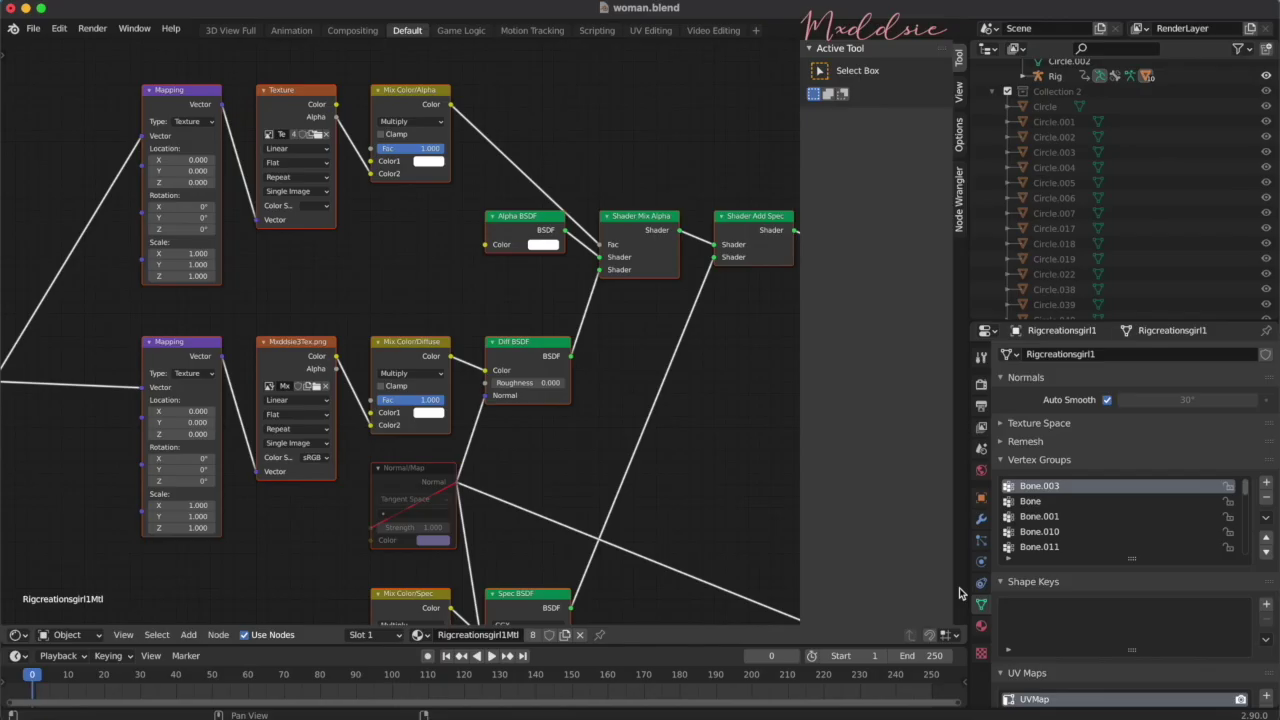
click(15, 634)
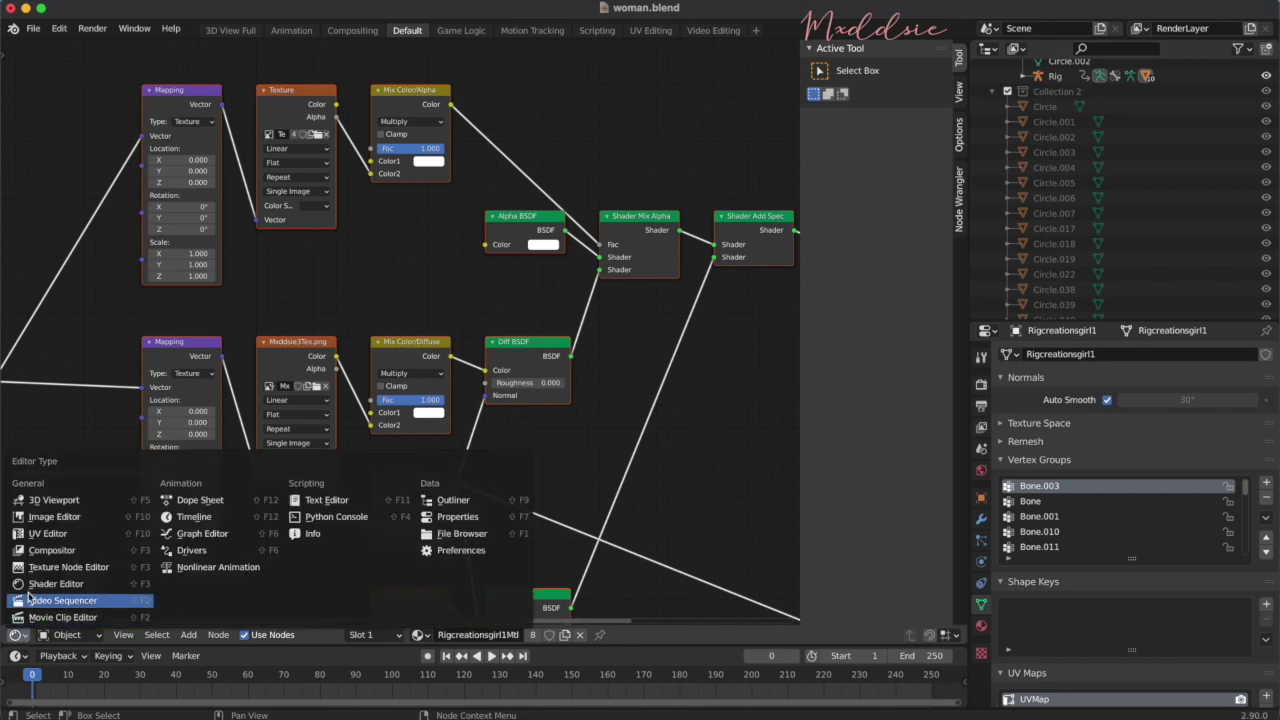
click(36, 500)
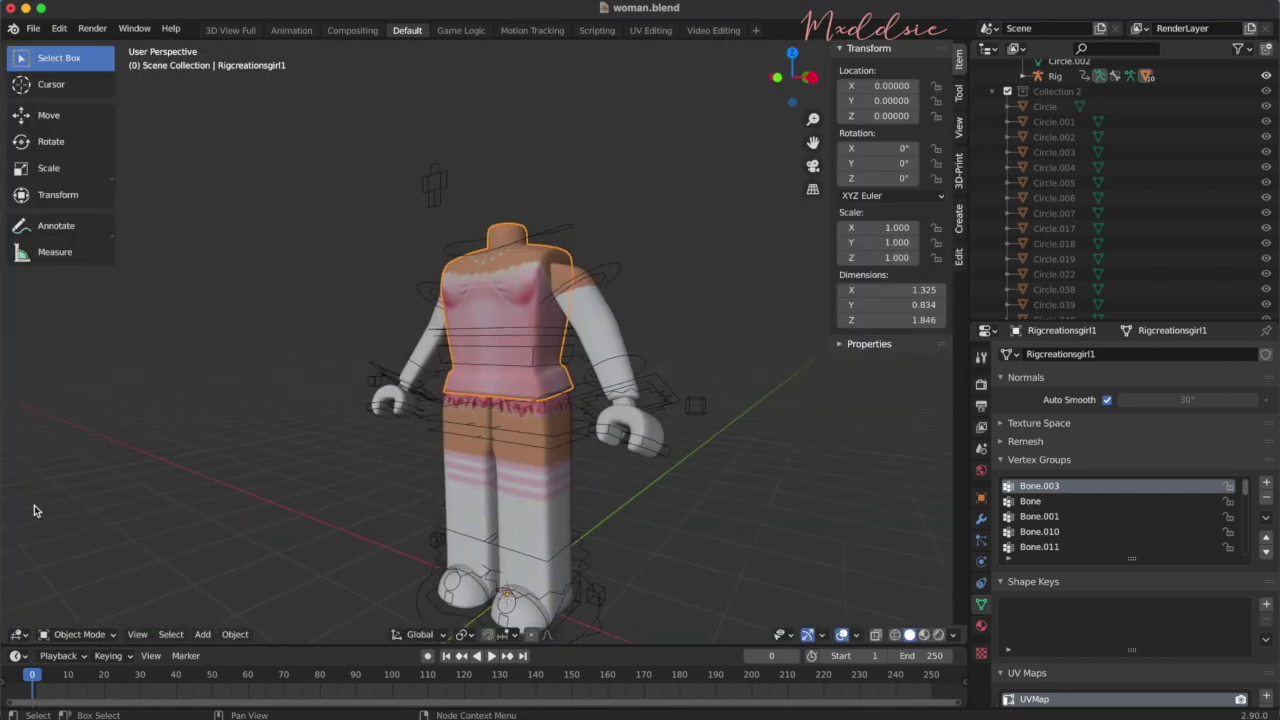
Import the mxddsie.obj avatar as Wavefront OBJ with Split by Group enabled in the geometry options
scroll(112, 505, left, 5)
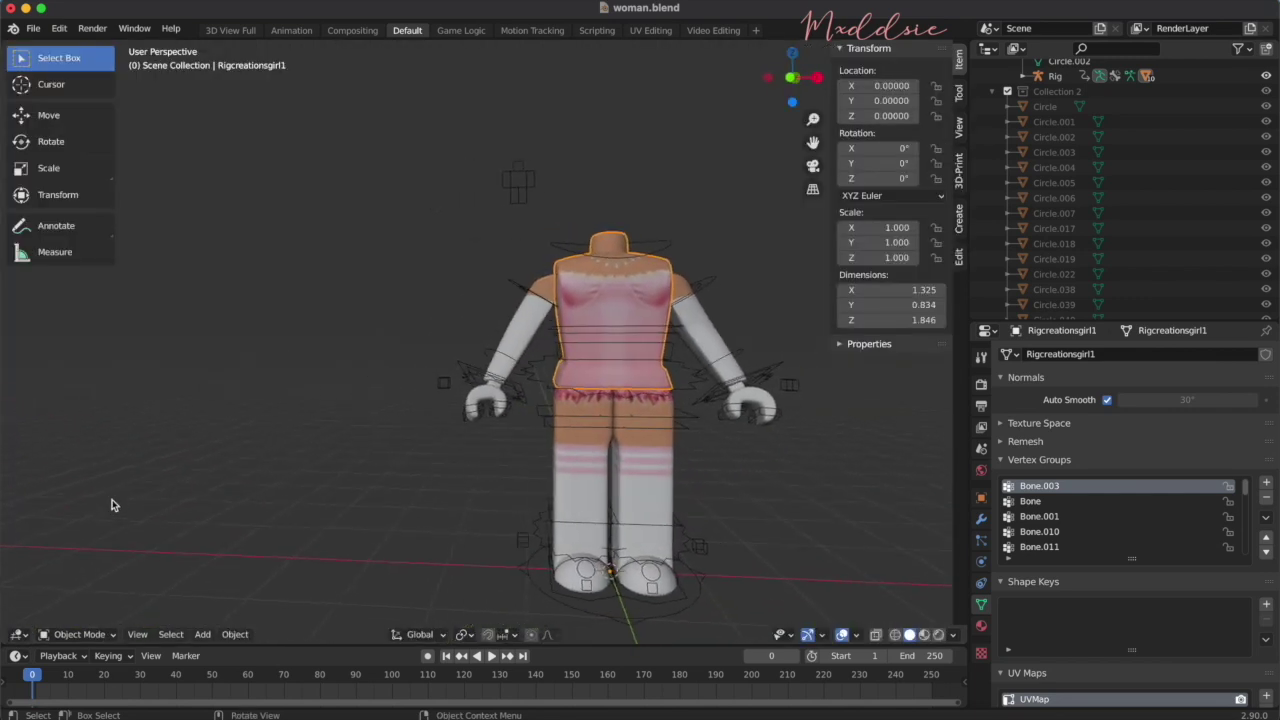
click(33, 29)
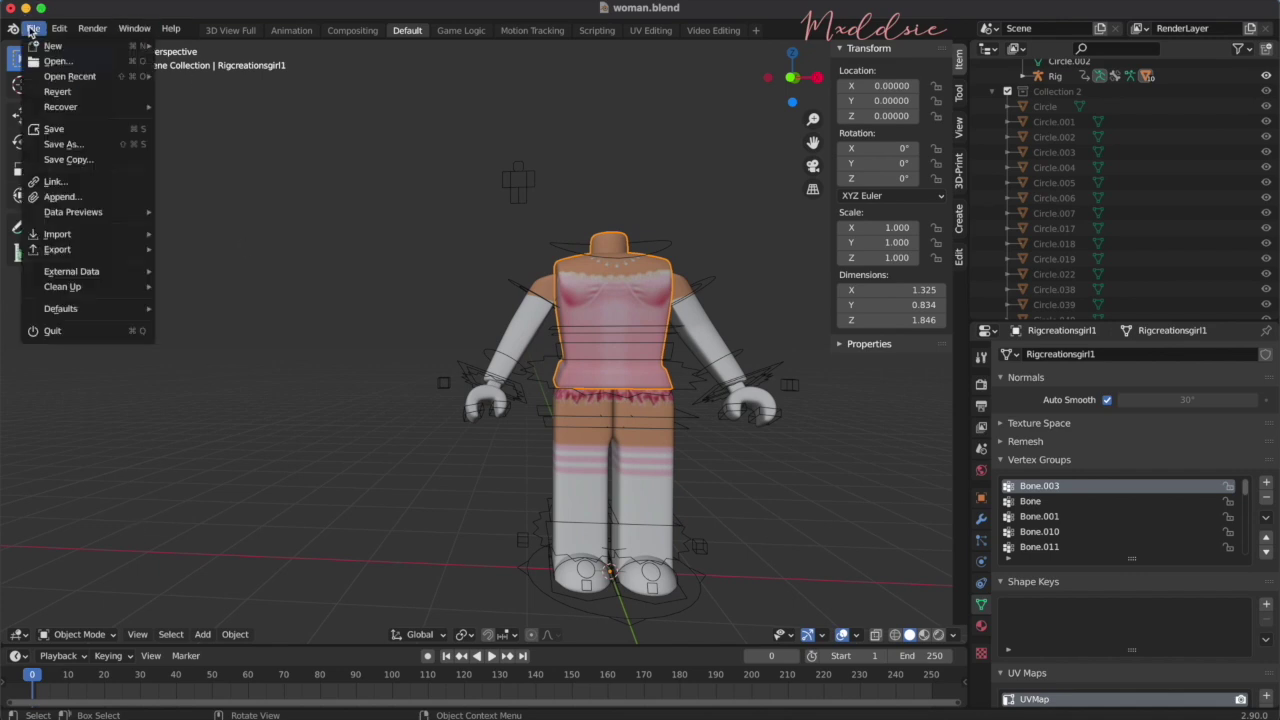
mouse_move(66, 236)
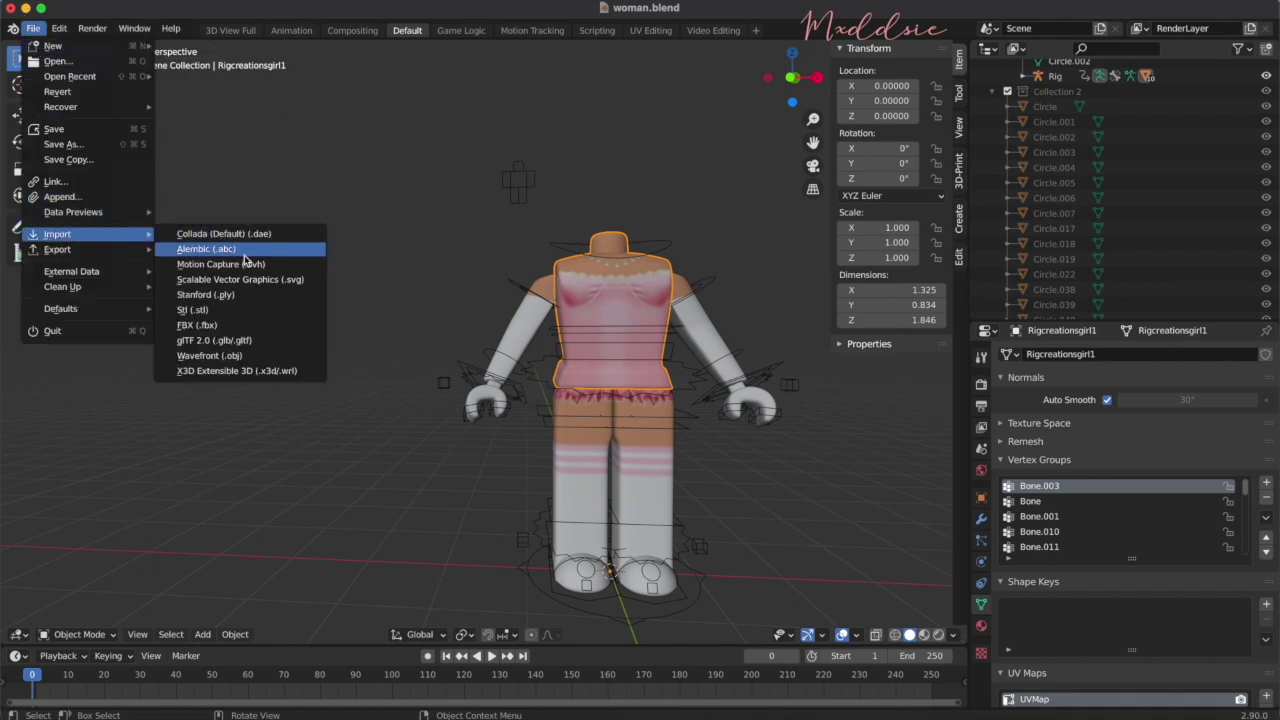
click(243, 356)
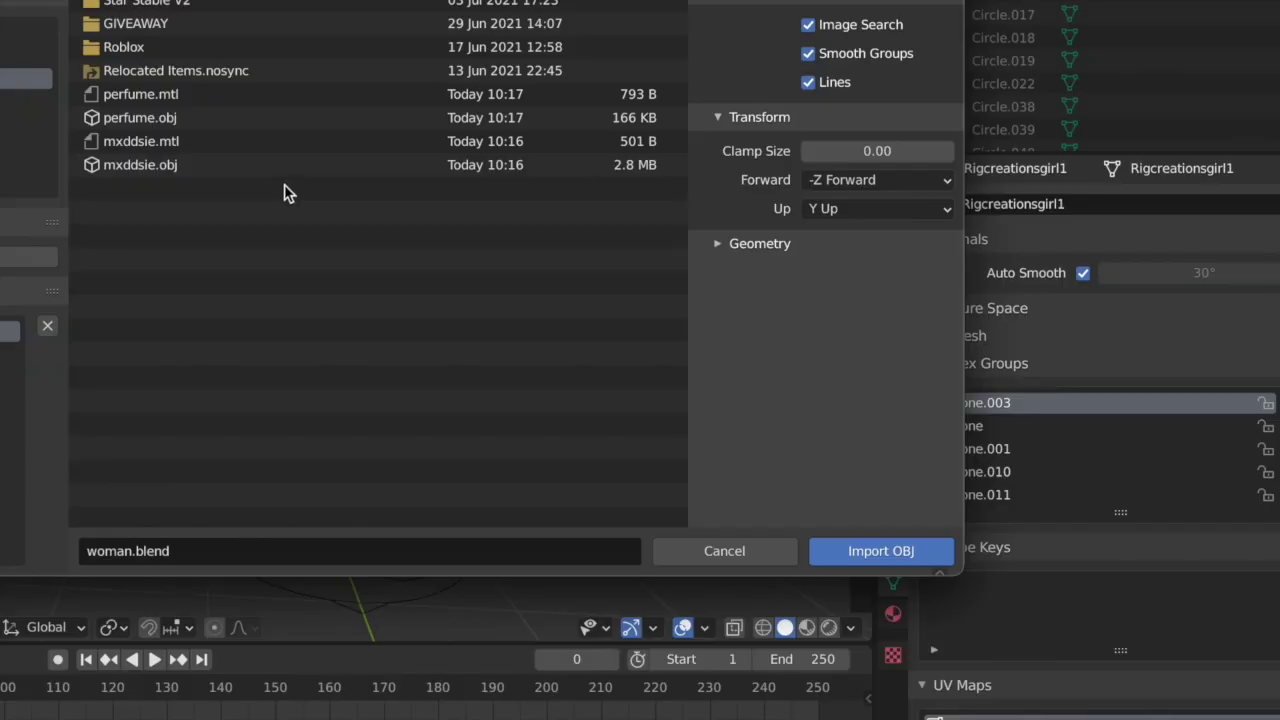
click(450, 166)
click(819, 250)
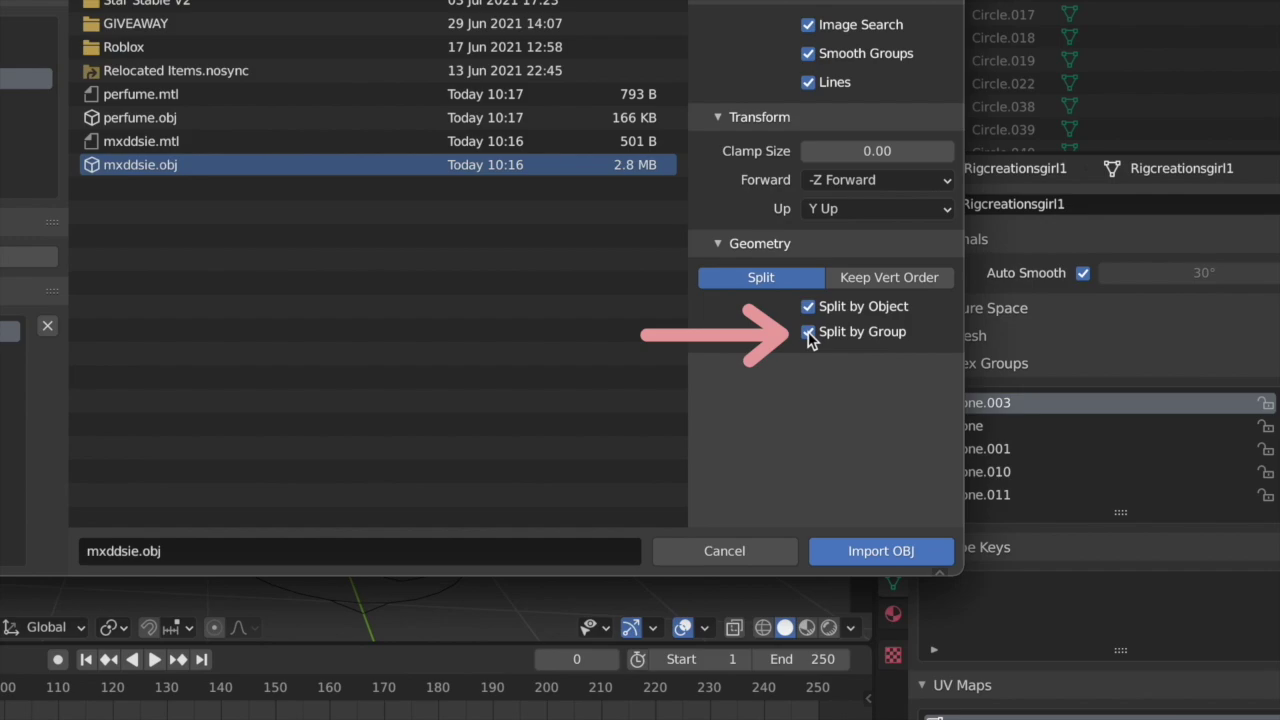
click(868, 554)
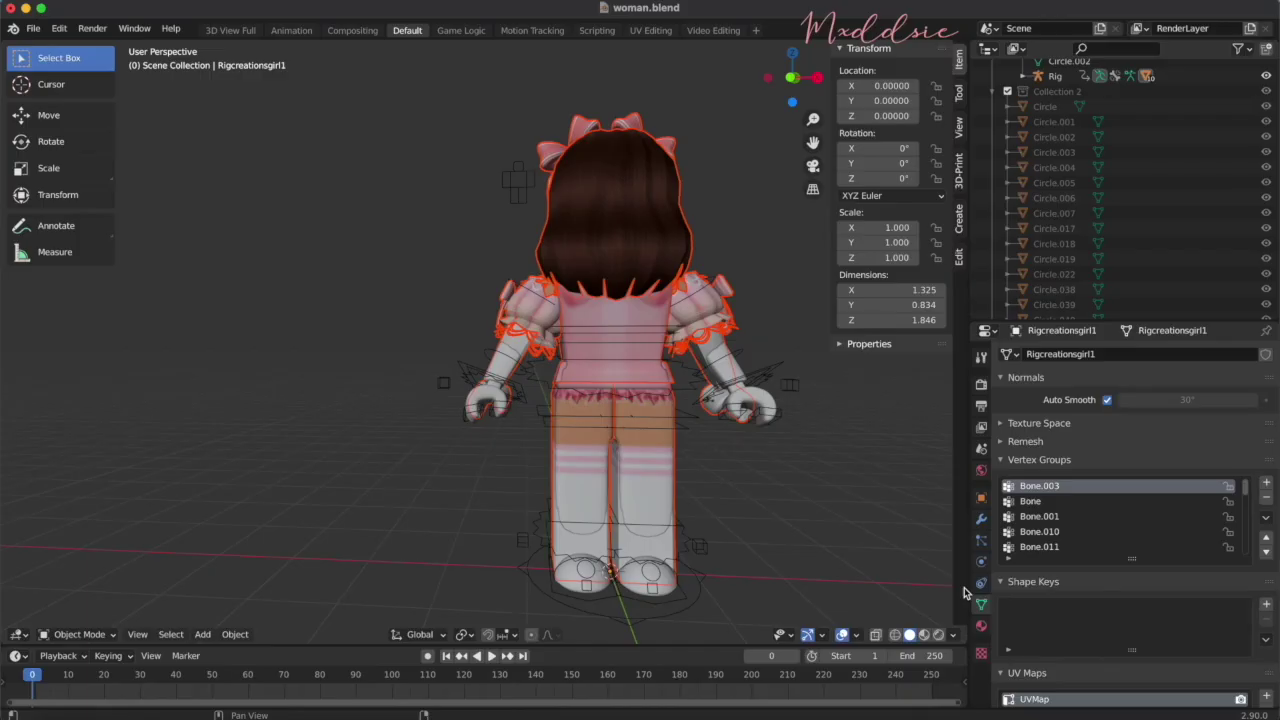
Move the whole imported avatar along the X axis until it stands beside the rig
scroll(793, 491, right, 10)
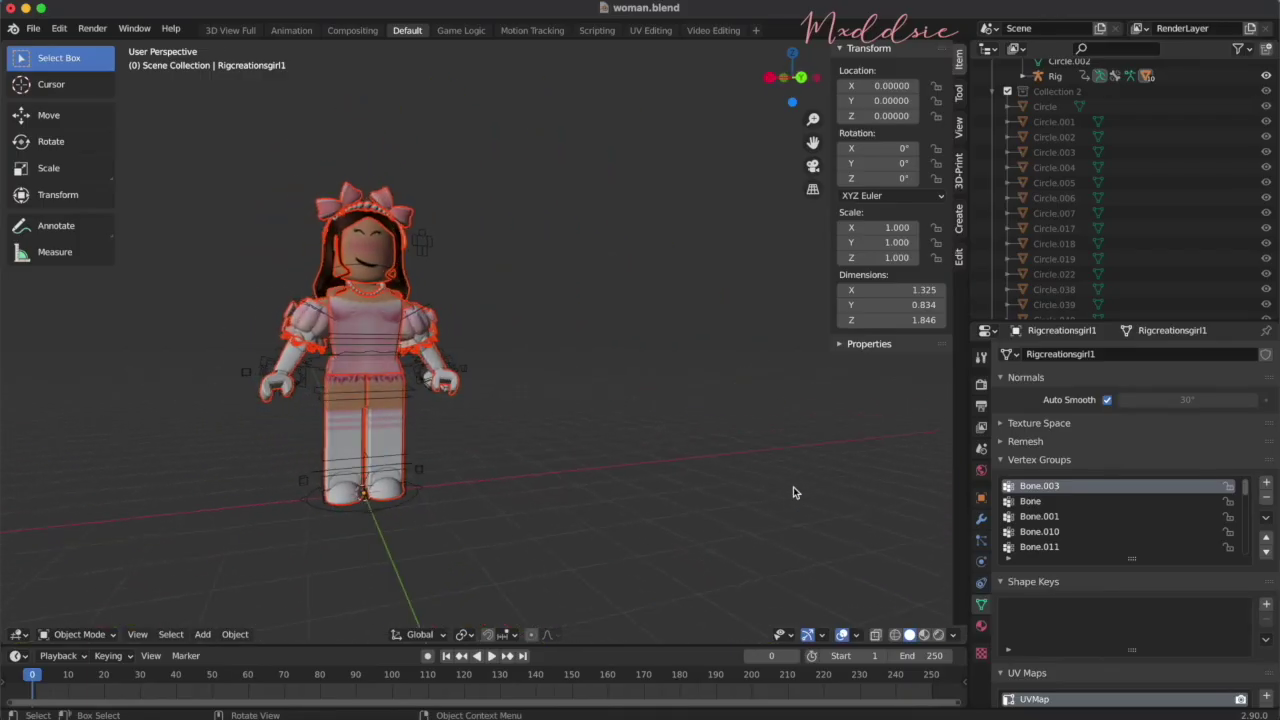
click(66, 119)
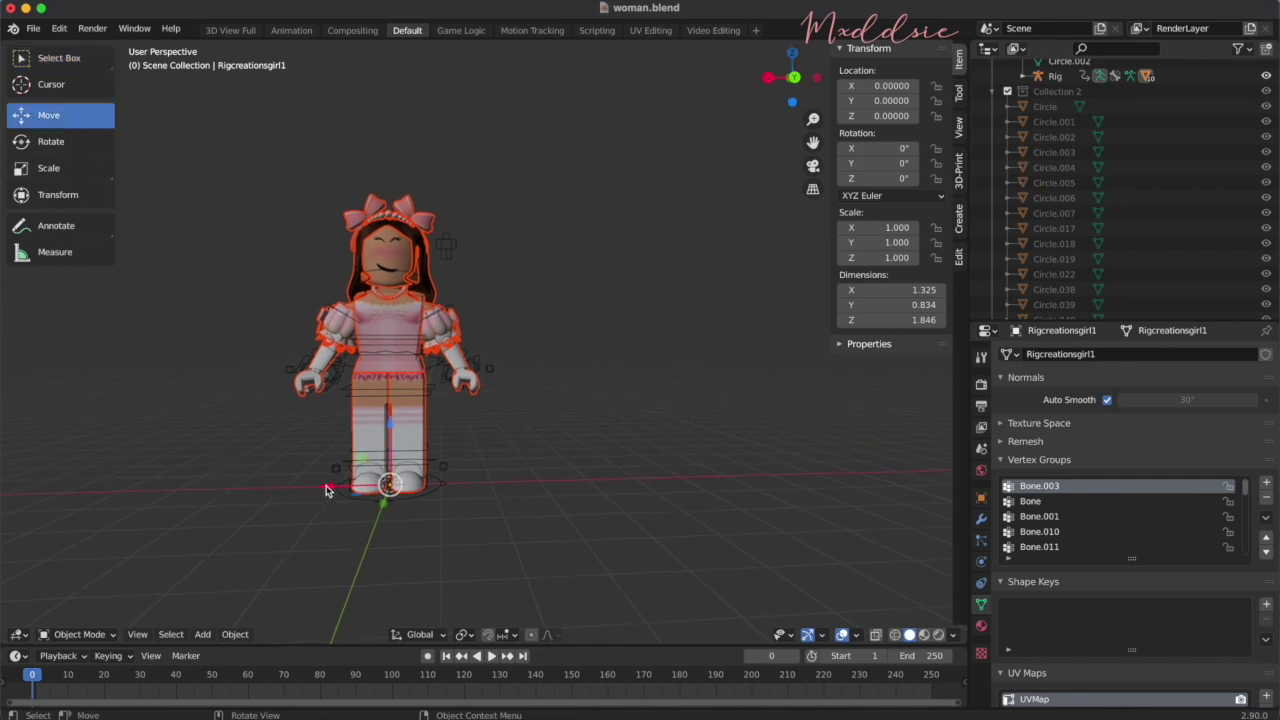
drag(323, 491, 122, 489)
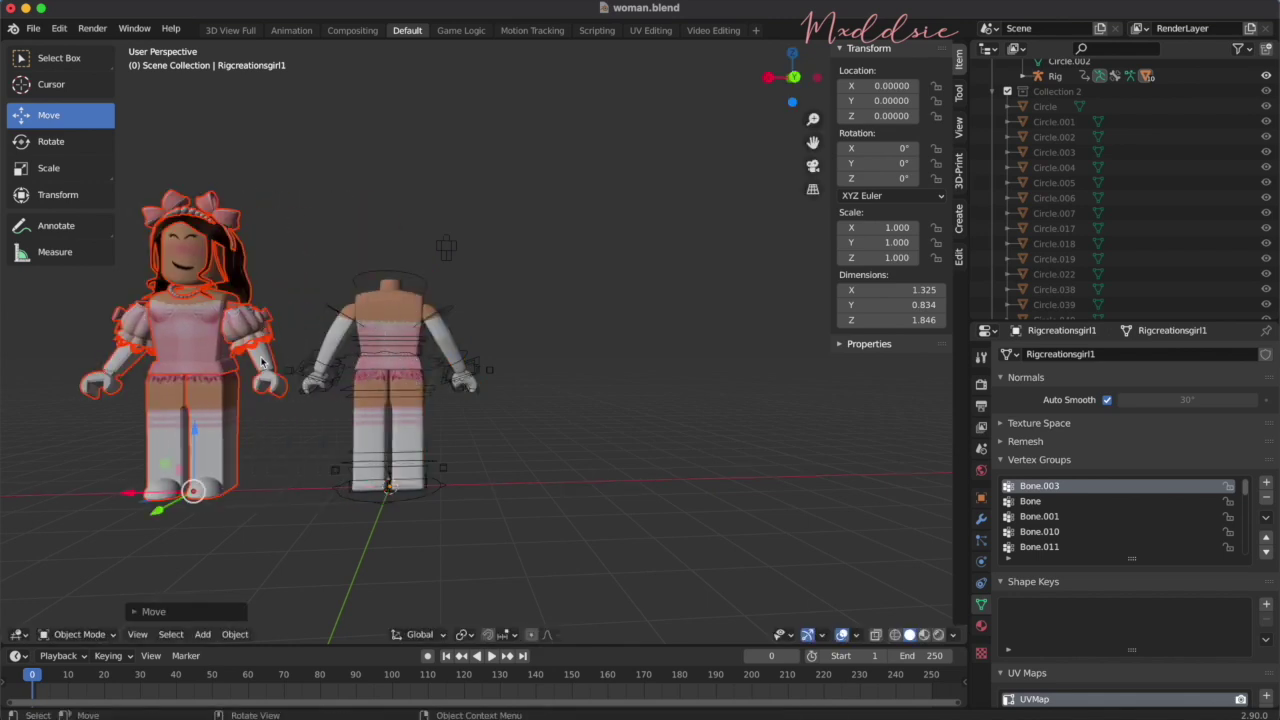
Delete the imported avatar's arms, legs and torso, keeping the head, hair, bows, necklace and puffy sleeves
key(Delete)
key(ctrl+z)
key(Delete)
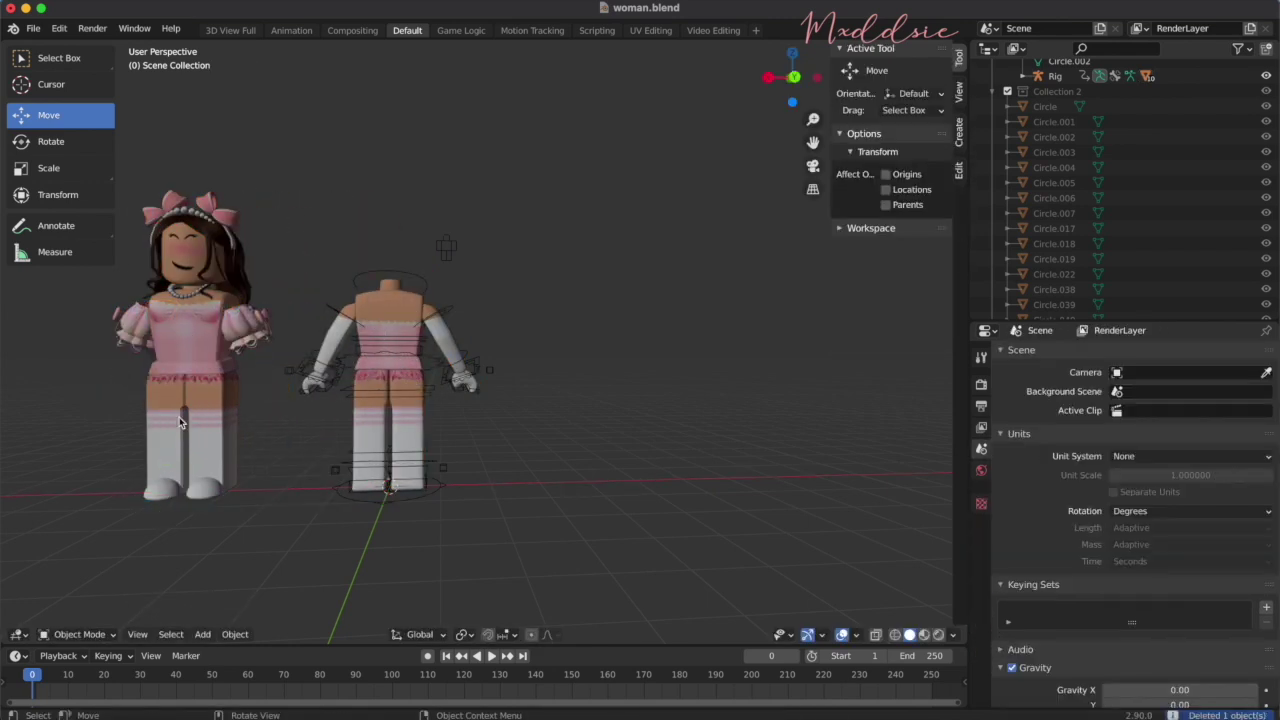
click(180, 422)
key(x)
click(178, 420)
click(208, 423)
key(x)
click(208, 422)
click(194, 353)
key(x)
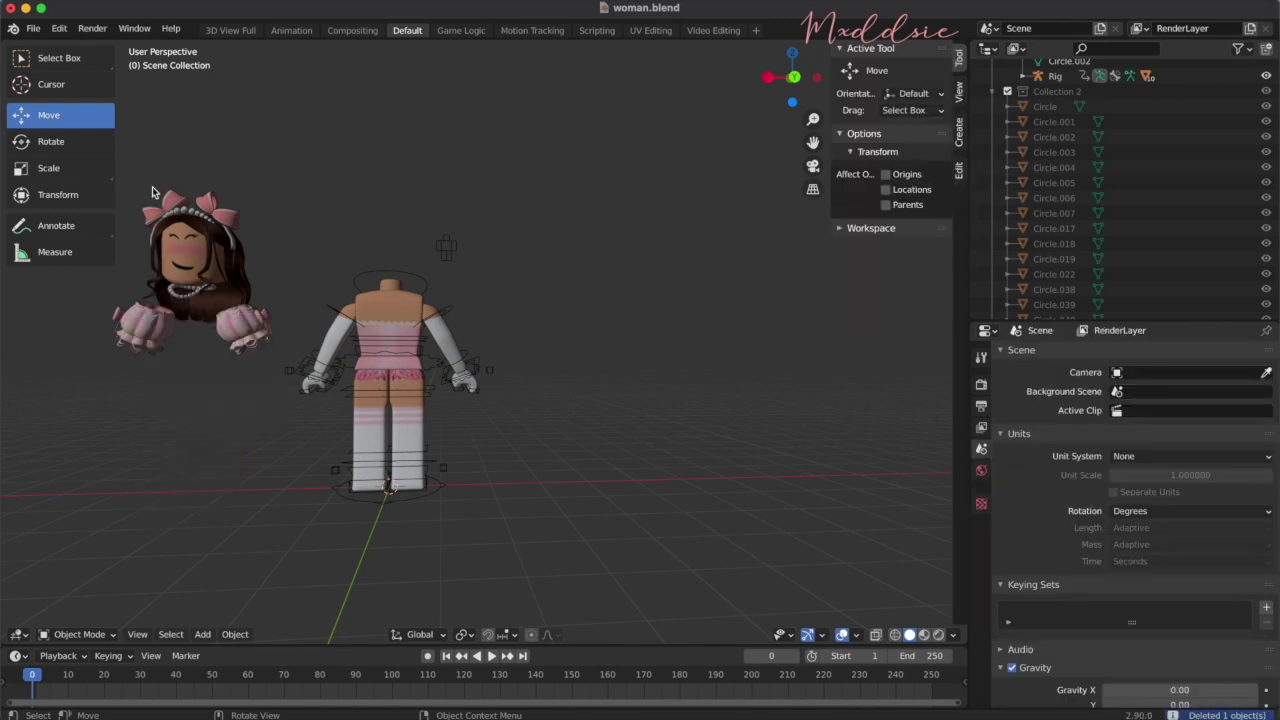
Select the remaining head and accessory parts of the imported avatar and set their origins to geometry
drag(138, 172, 253, 359)
click(59, 28)
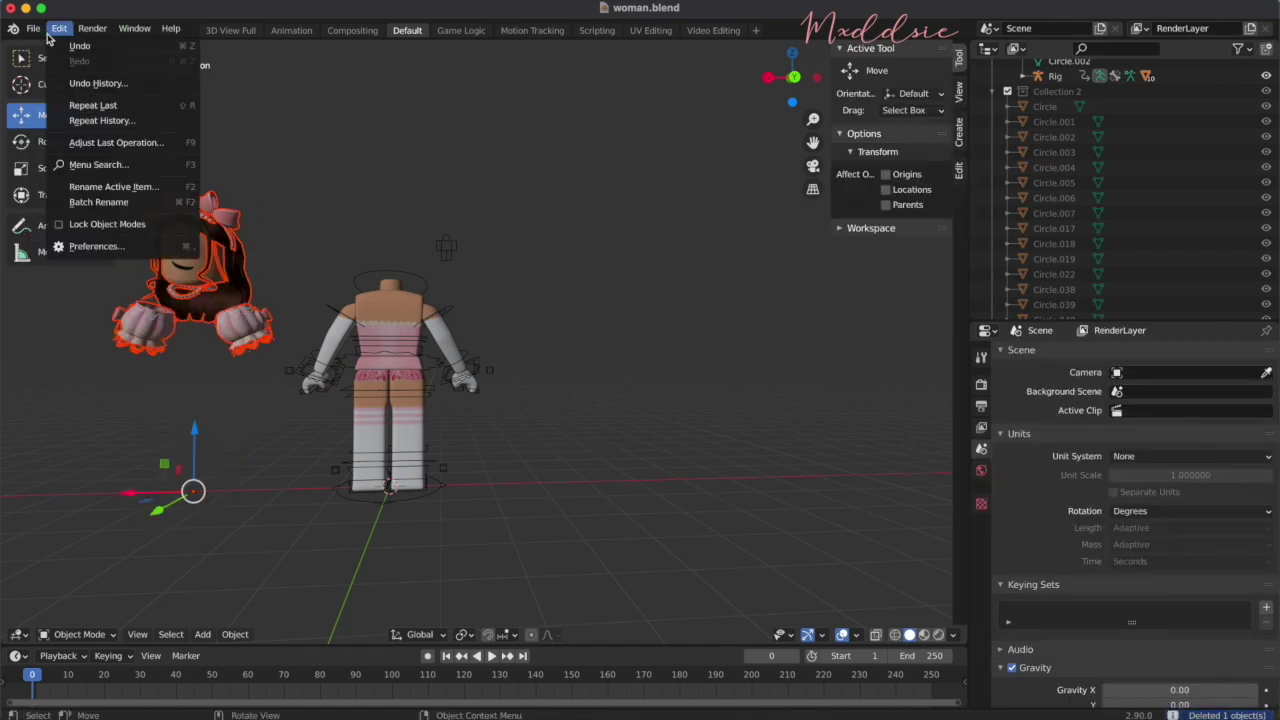
click(83, 165)
text(ori)
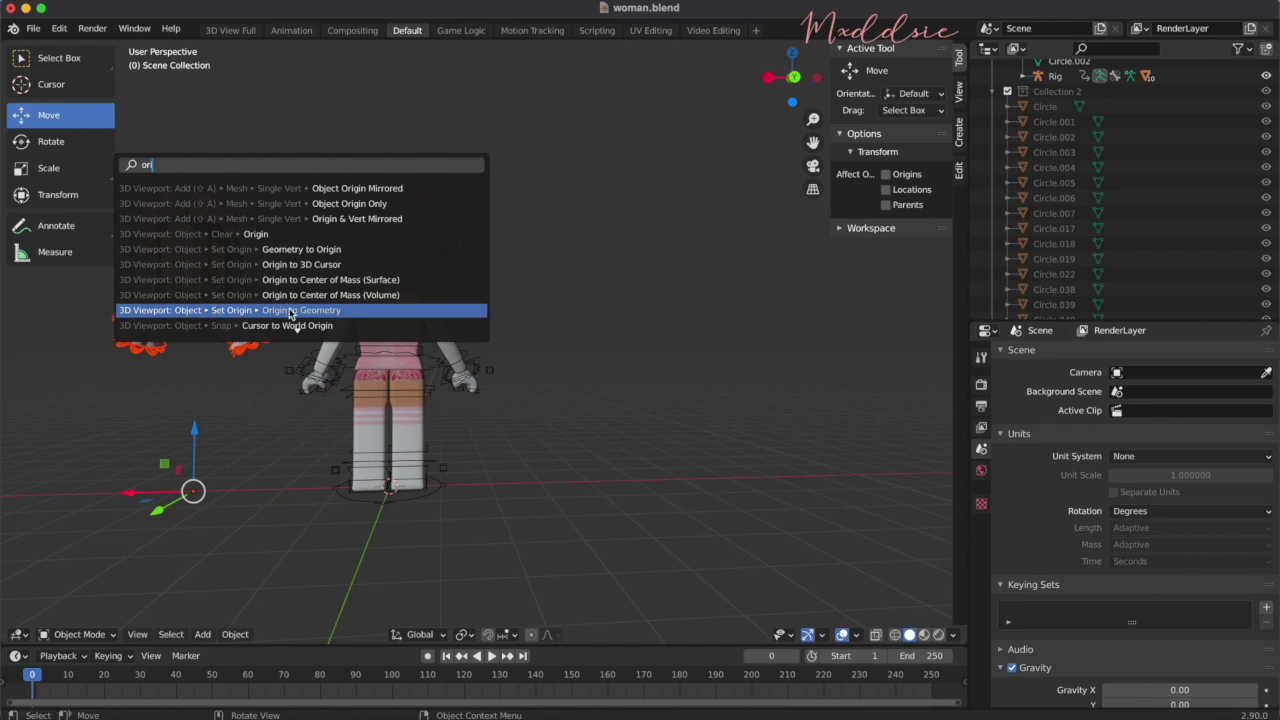
click(290, 310)
Move the head and accessories along X onto the rig's body and rotate them about Z to face the rig's front
drag(128, 273, 326, 271)
scroll(542, 291, right, 10)
scroll(538, 291, right, 5)
click(78, 147)
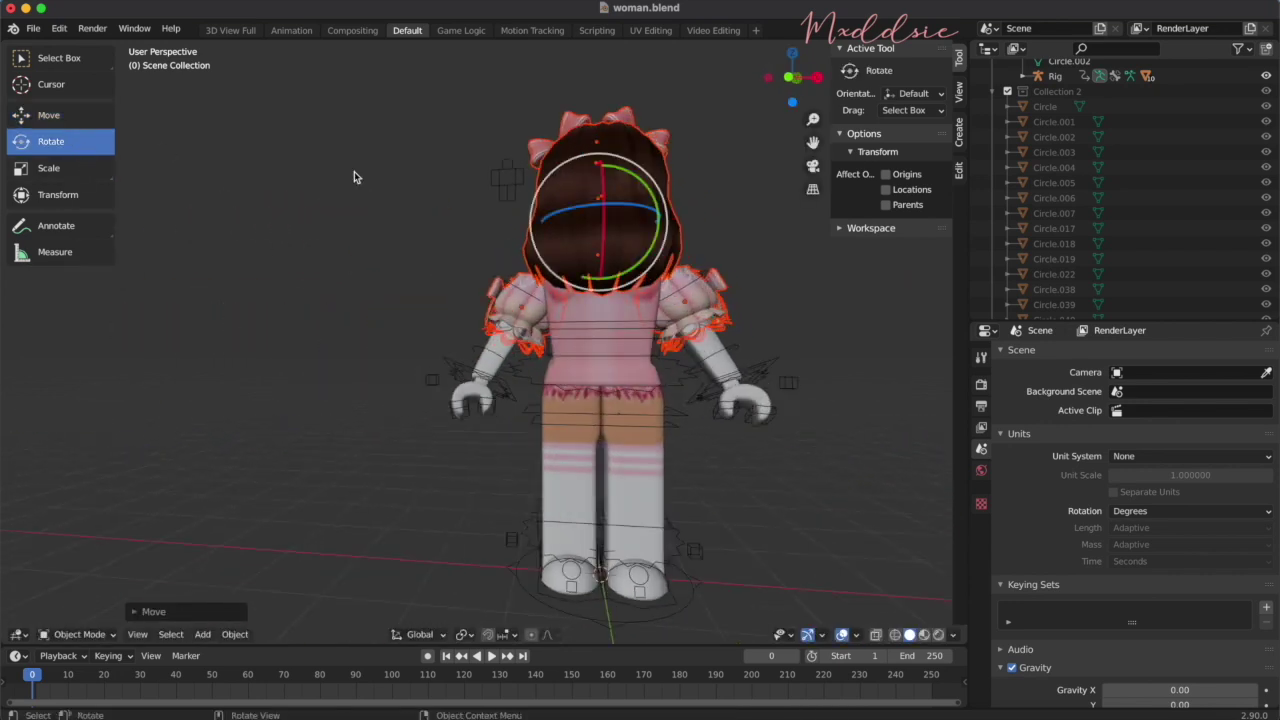
drag(647, 213, 553, 215)
Nudge the head and accessories along X and Y so they line up with the rig's neck and shoulders
click(48, 115)
drag(663, 220, 662, 219)
scroll(689, 229, right, 5)
drag(417, 228, 401, 227)
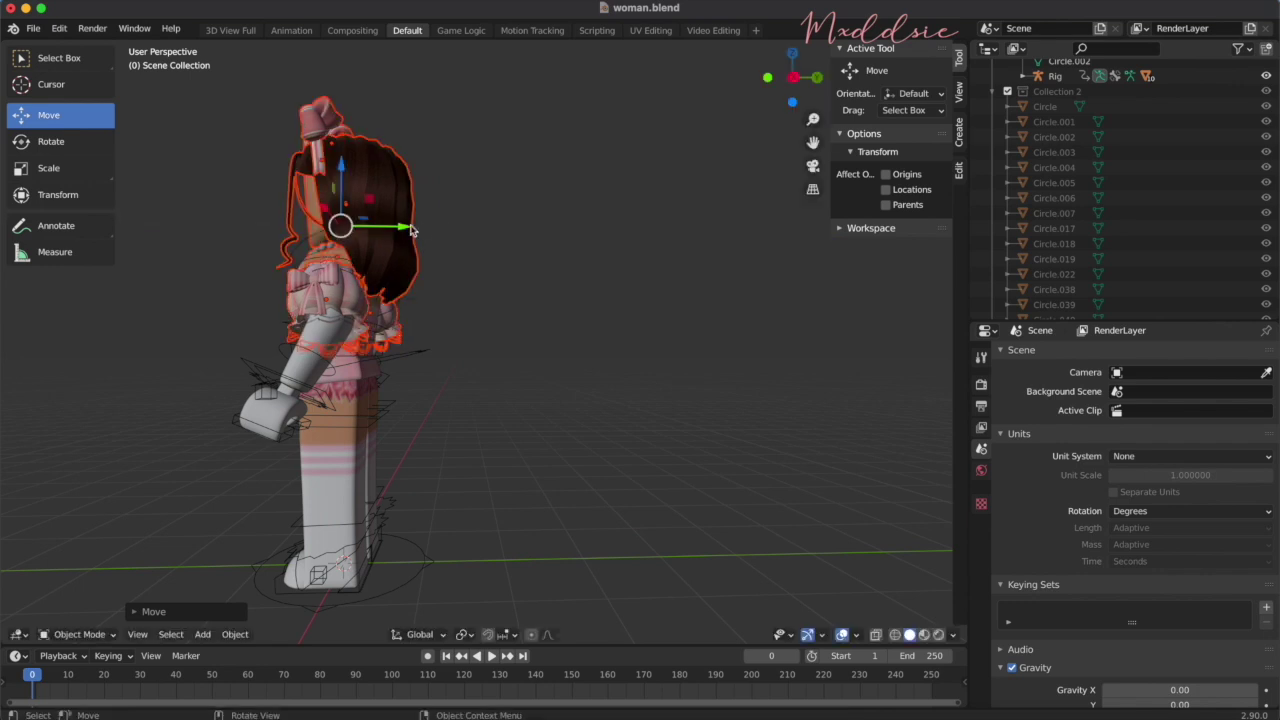
scroll(410, 230, right, 5)
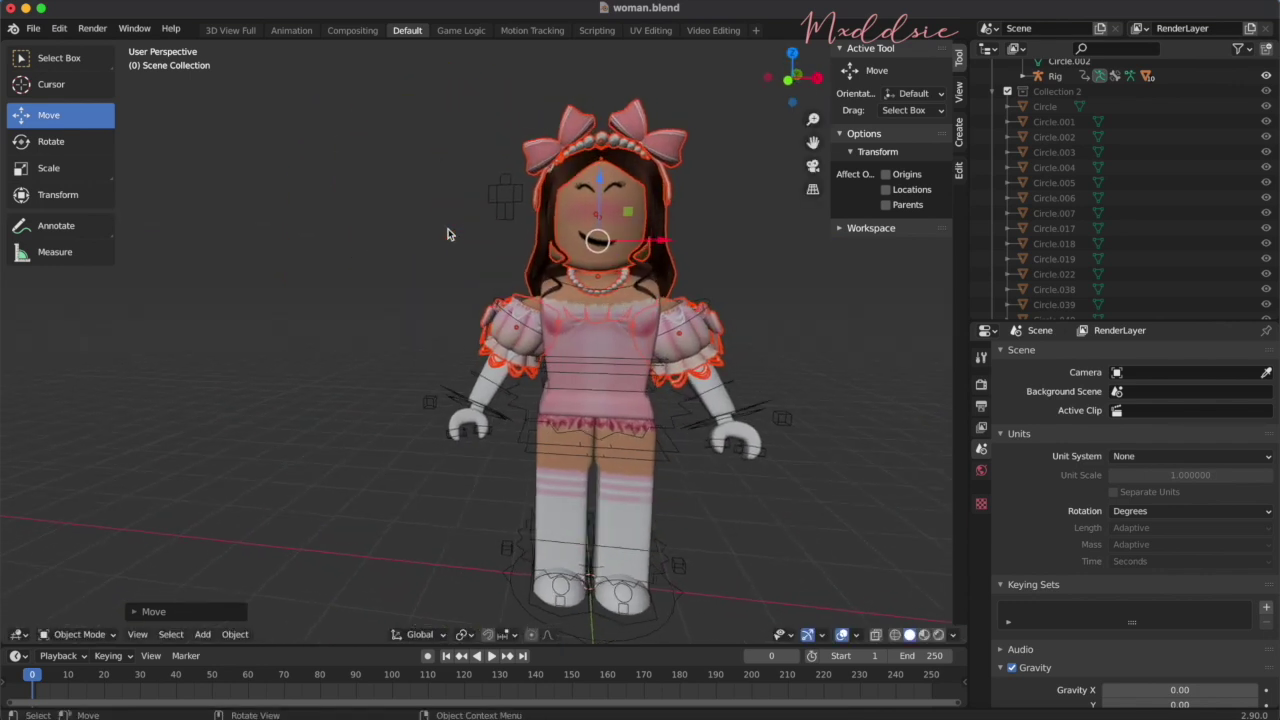
Fine-tune the rotation of the head and accessories on the rig and deselect them
scroll(448, 234, right, 1)
click(62, 141)
drag(634, 197, 634, 234)
click(740, 237)
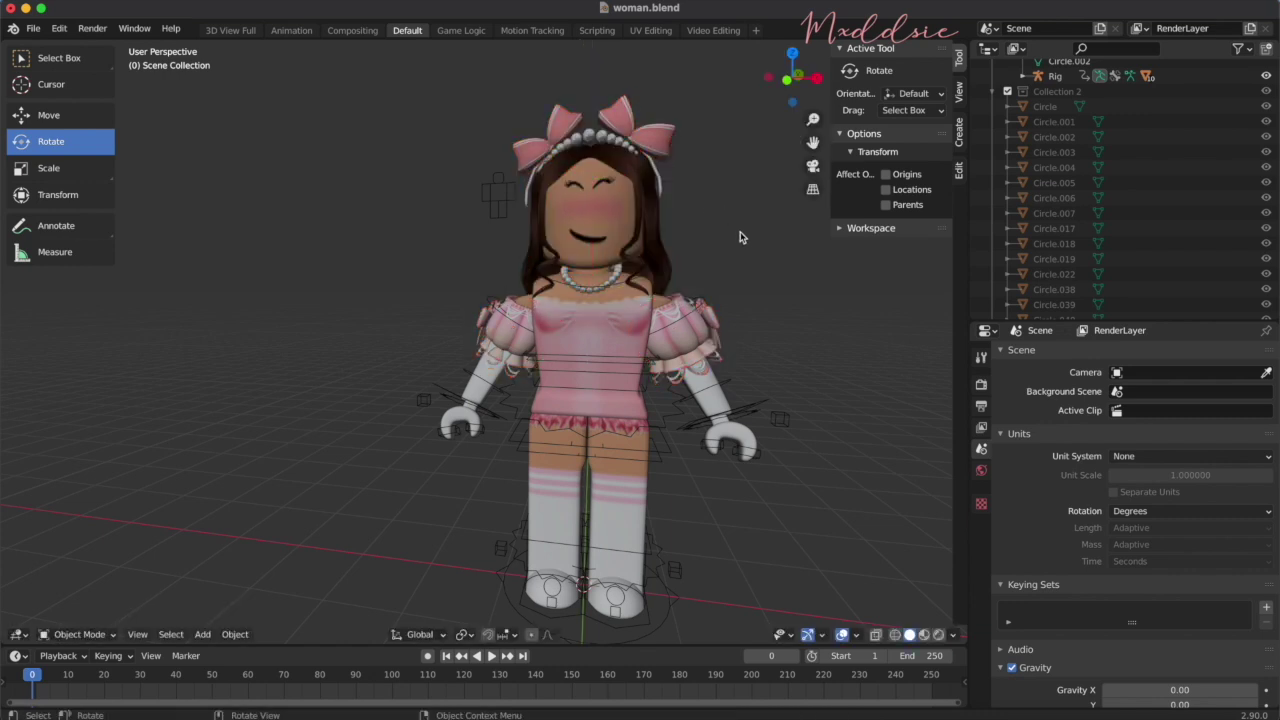
Import the perfume.obj model as Wavefront OBJ with split geometry
scroll(732, 240, up, 1)
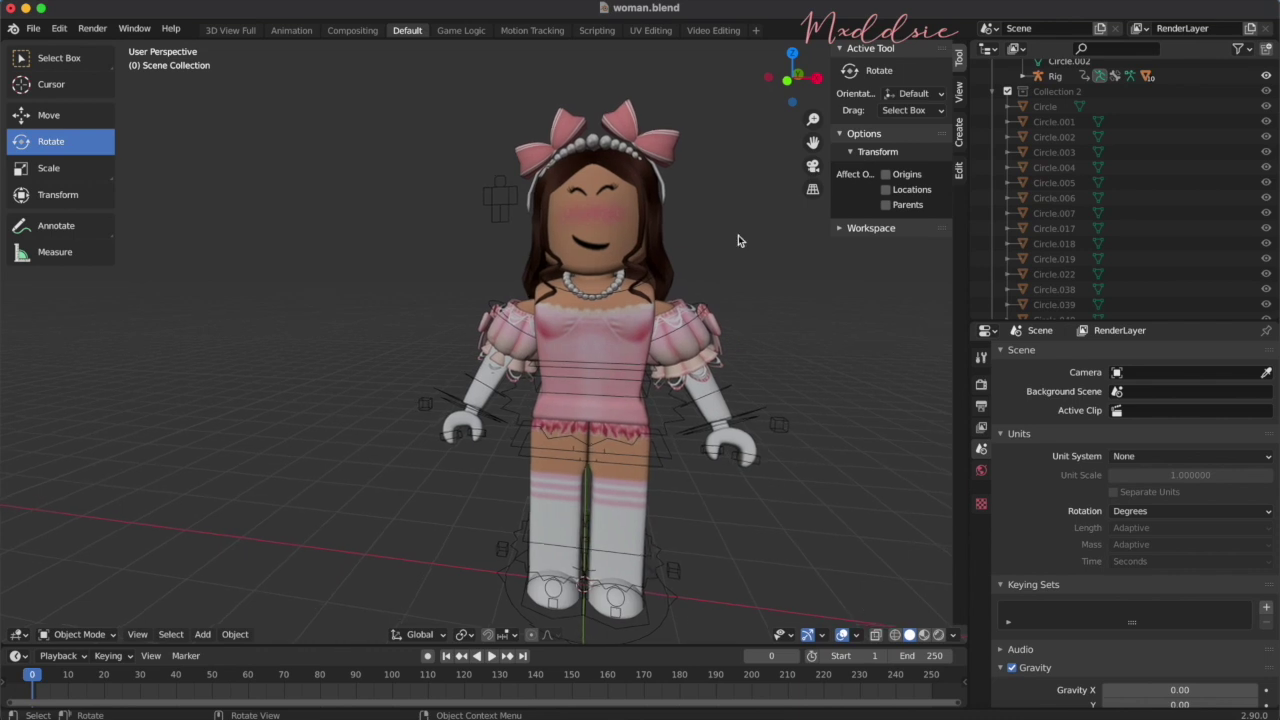
click(32, 29)
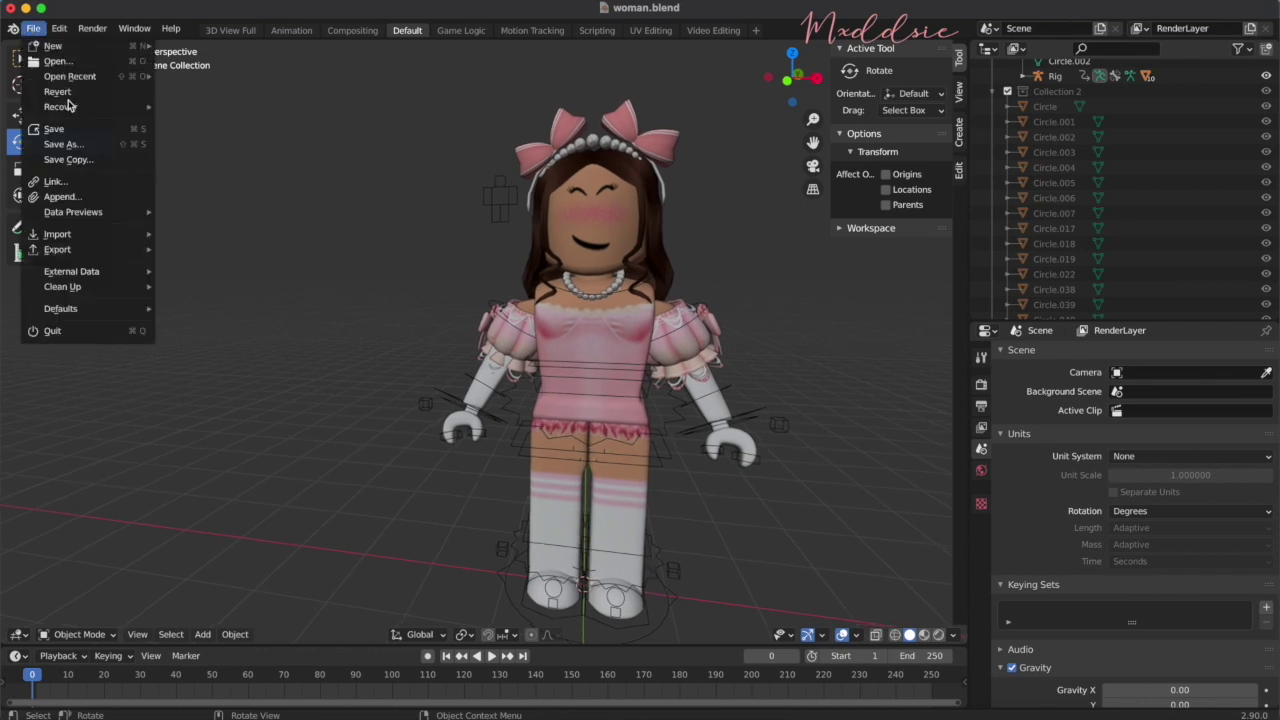
mouse_move(103, 236)
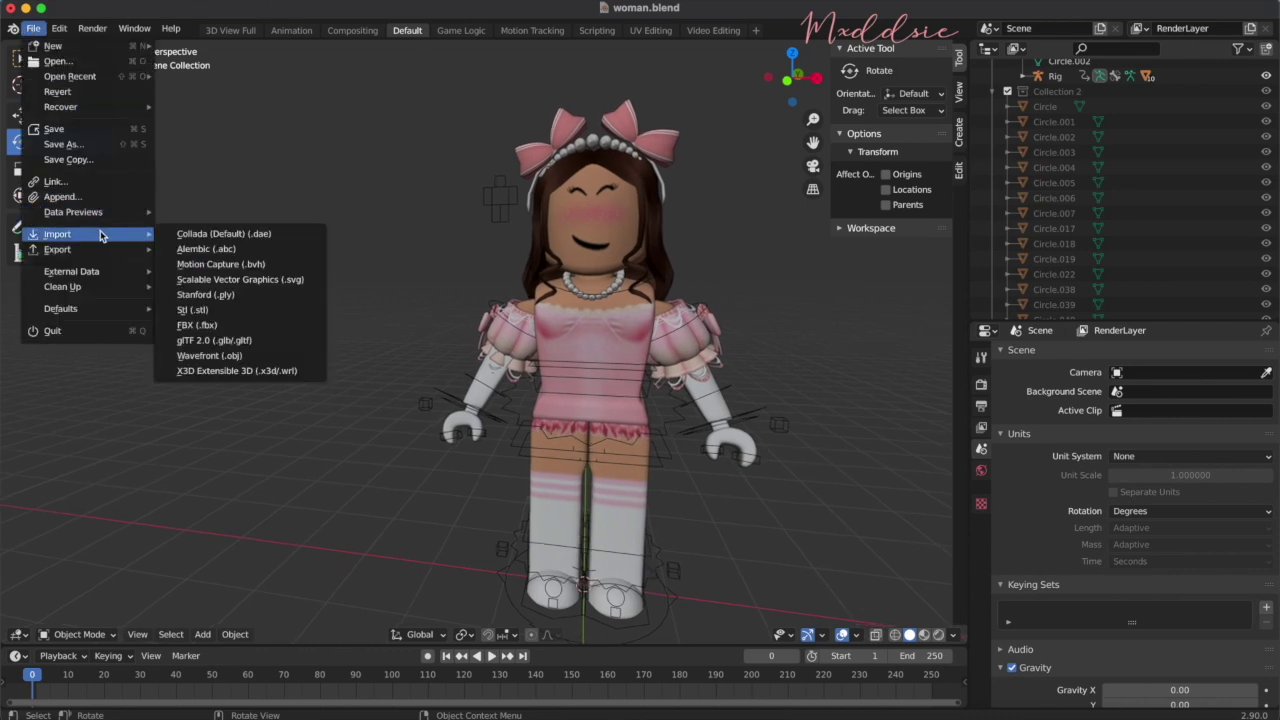
click(232, 356)
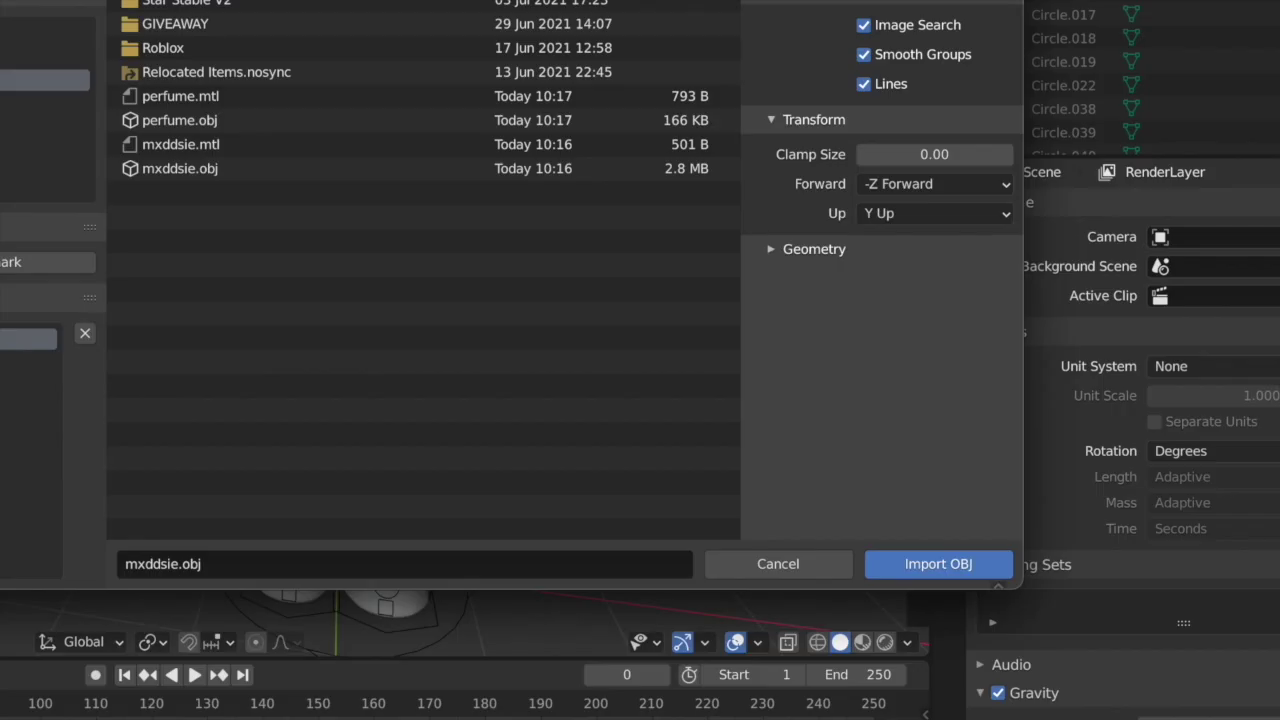
click(231, 121)
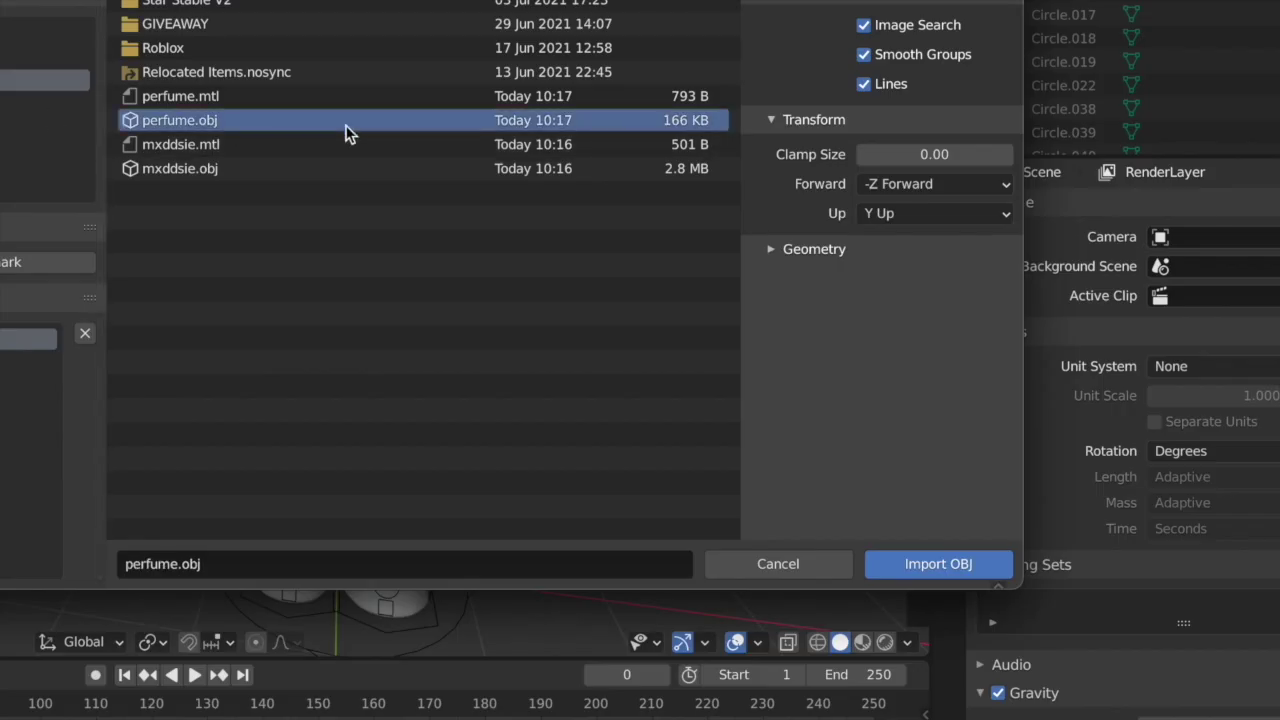
click(815, 249)
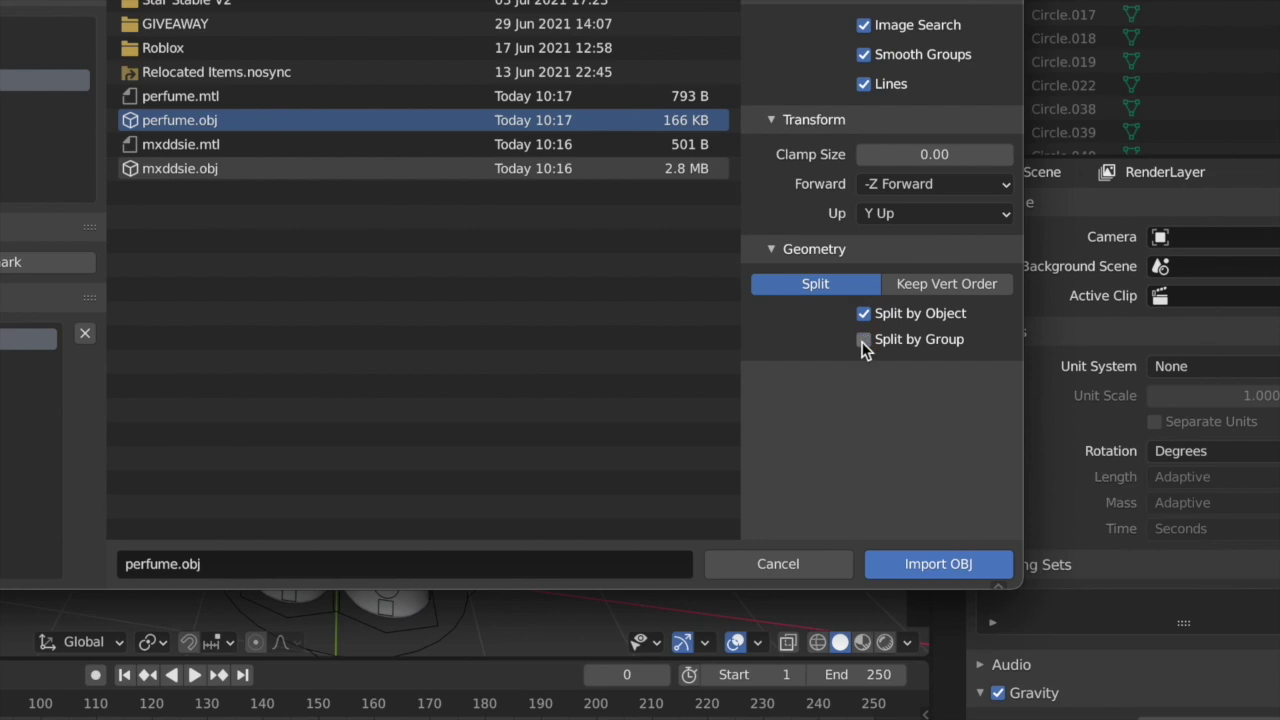
click(929, 564)
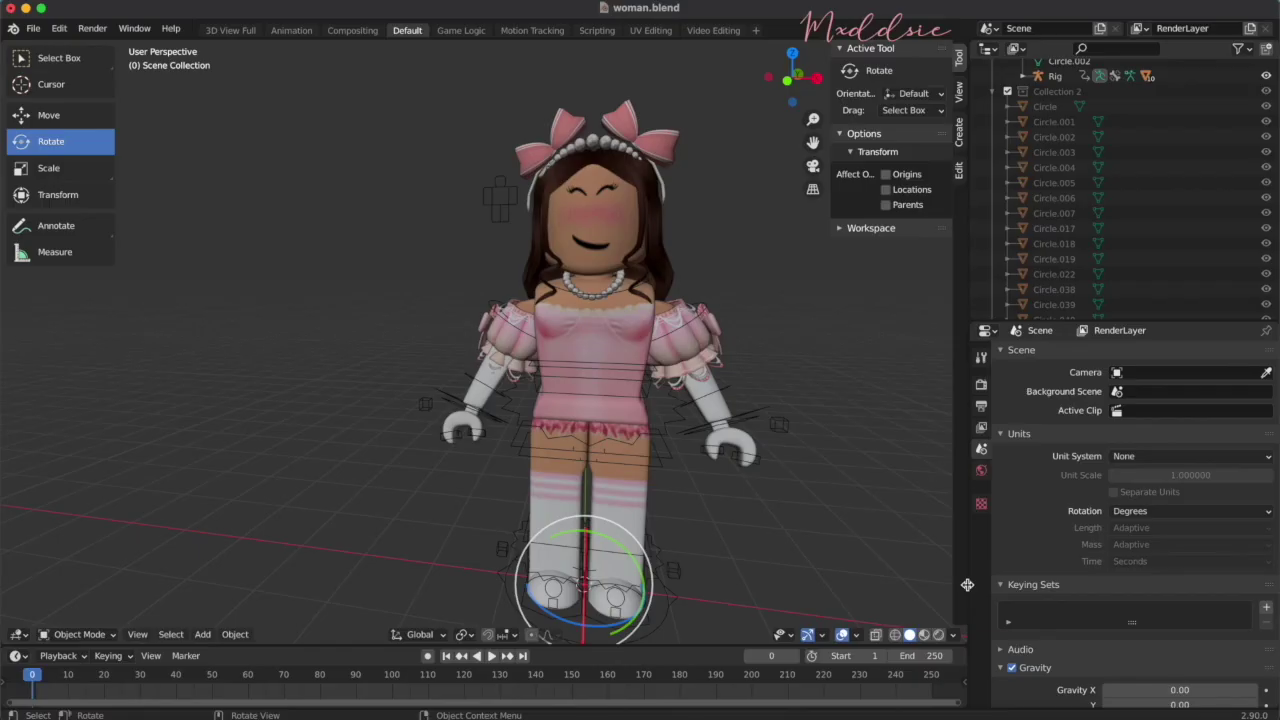
Set the imported perfume's origin to its geometry
scroll(775, 456, left, 10)
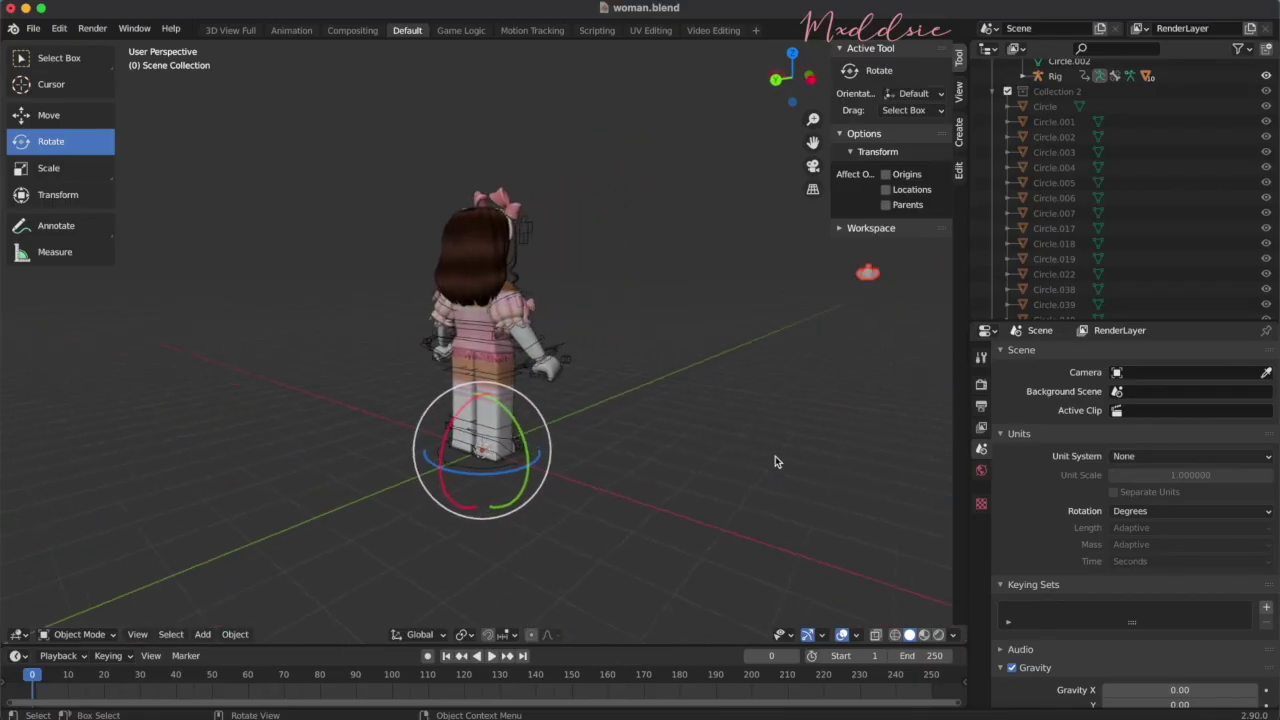
click(59, 28)
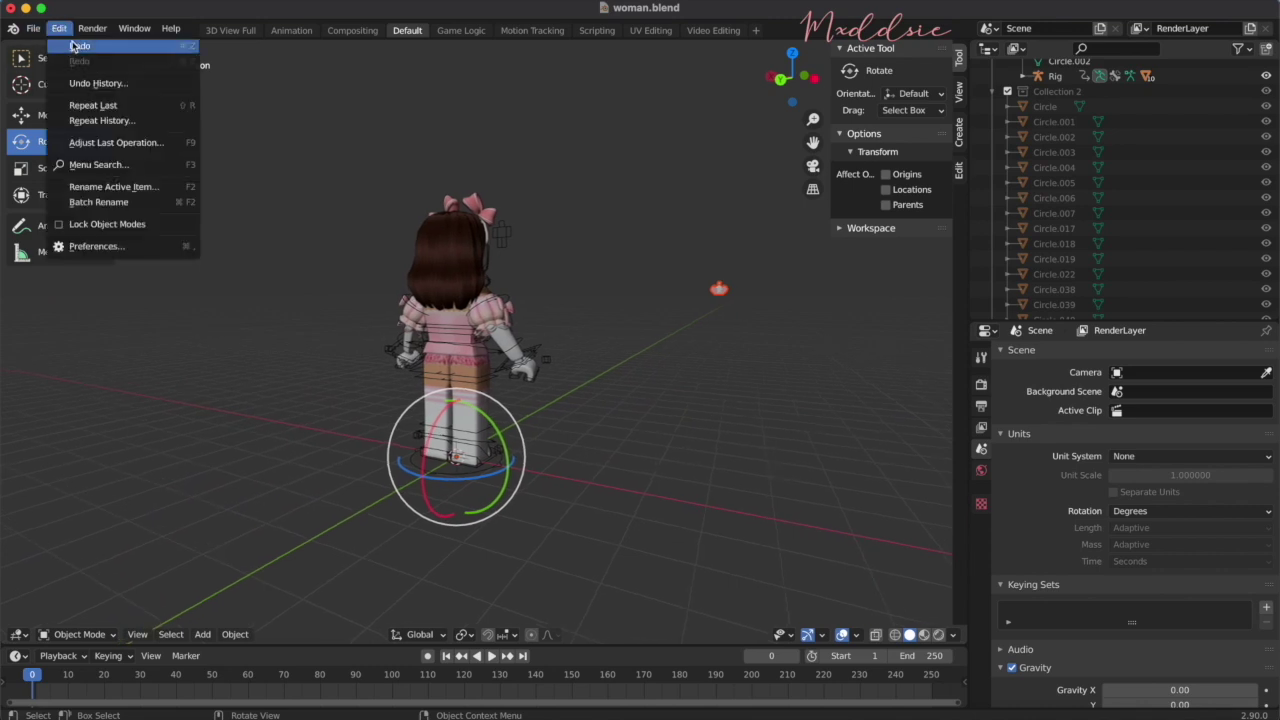
click(91, 165)
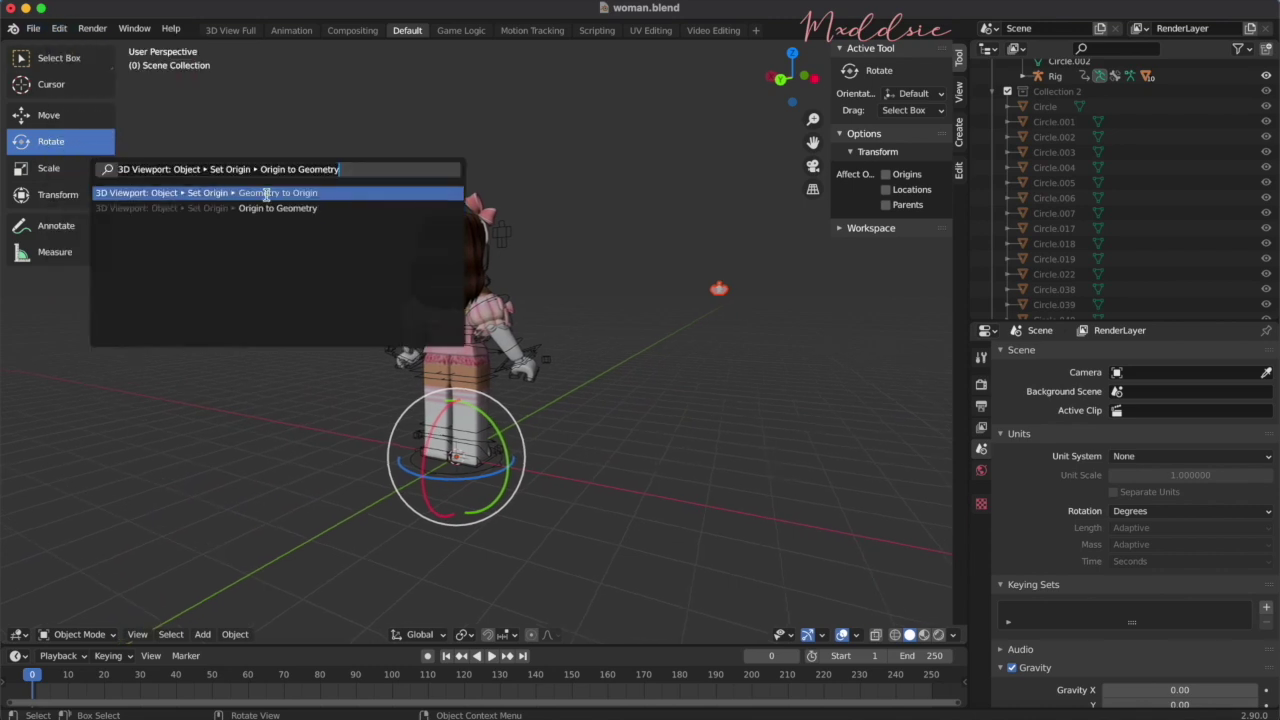
key(Return)
Move the distant perfume along the ground axes until it is close to the front of the character
scroll(617, 279, left, 3)
click(49, 115)
drag(813, 142, 250, 150)
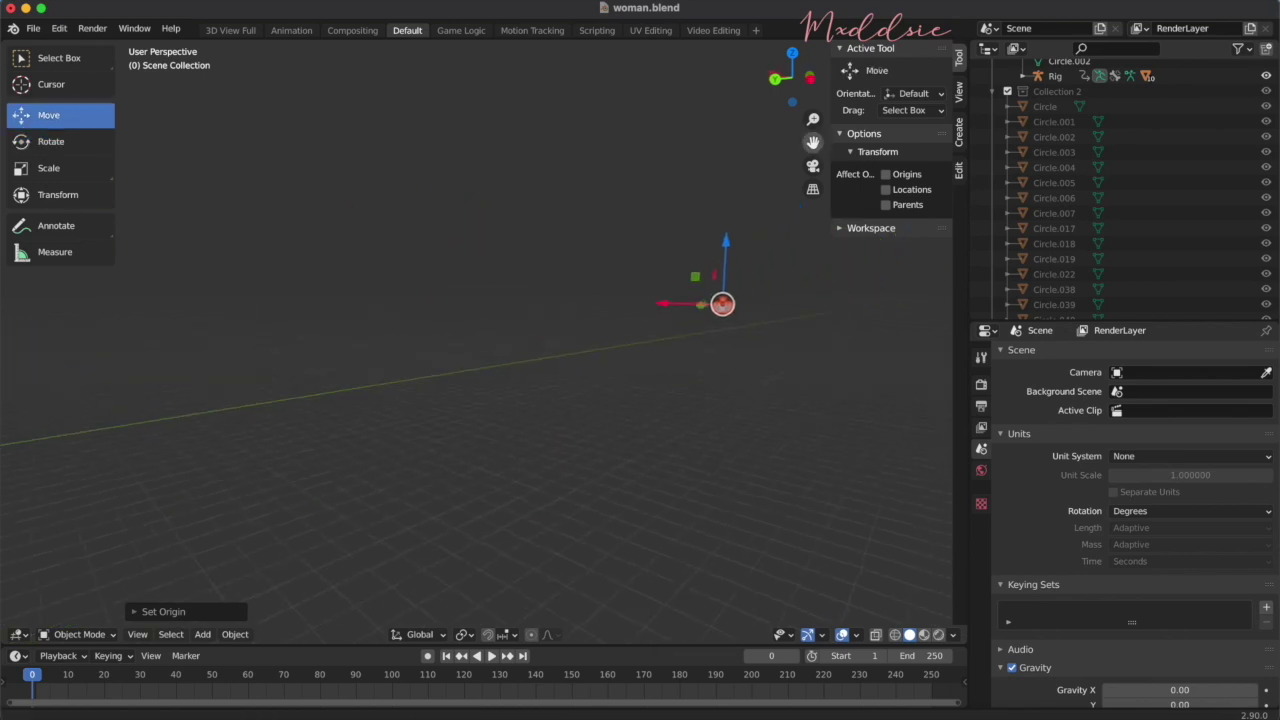
drag(665, 303, 75, 334)
drag(813, 142, 1268, 142)
drag(549, 293, 323, 300)
scroll(323, 300, left, 5)
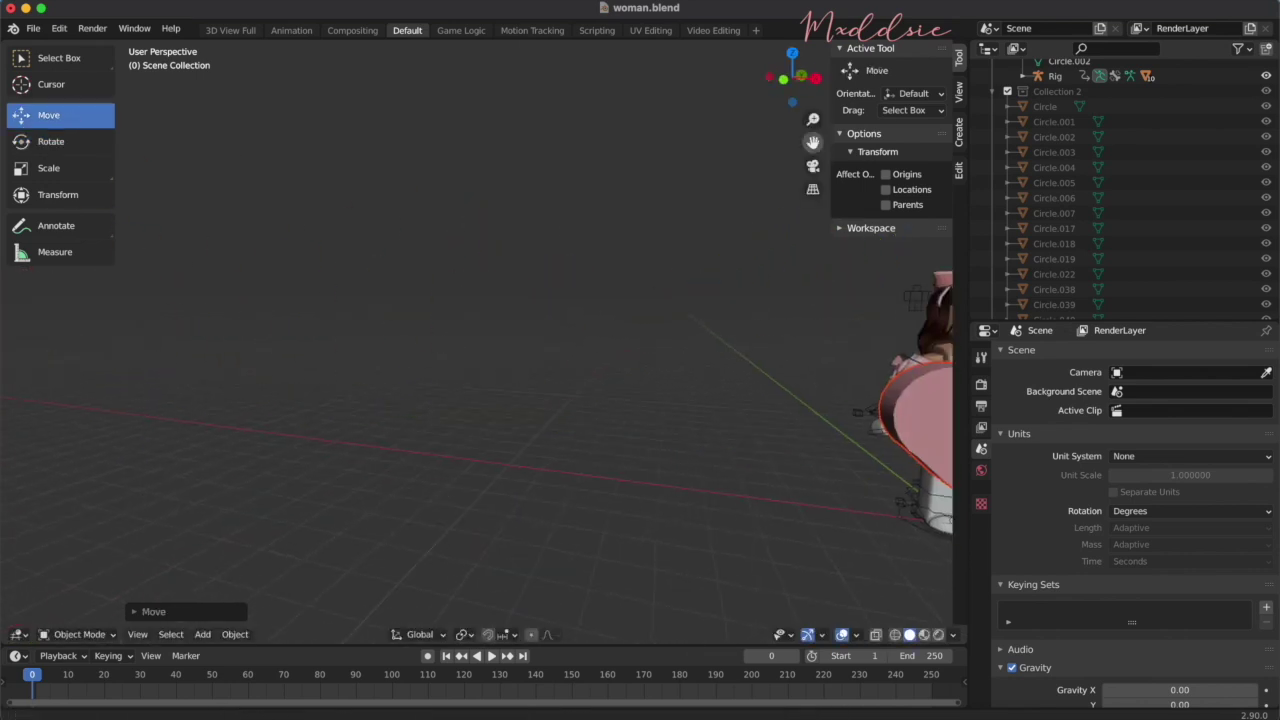
Scale the perfume down to hand-held size, place it in front of the character's torso and rotate it slightly
click(49, 168)
drag(503, 400, 533, 350)
click(49, 115)
scroll(533, 350, right, 5)
mouse_move(608, 340)
mouse_down()
mouse_move(666, 340)
mouse_move(598, 336)
mouse_up()
scroll(600, 340, left, 5)
click(50, 141)
drag(582, 290, 594, 302)
In Pose Mode, rotate the rig's left arm bones so the forearm bends up toward the perfume
scroll(646, 303, right, 5)
click(717, 328)
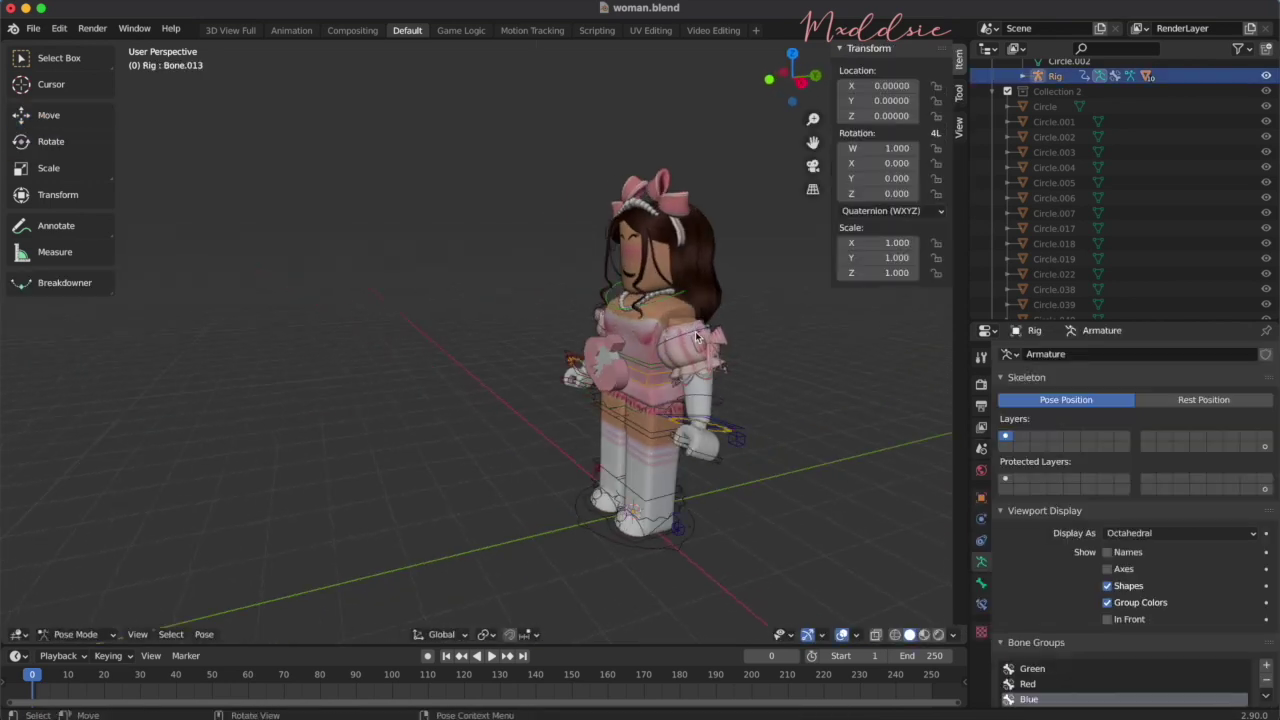
click(42, 142)
drag(734, 280, 740, 287)
click(730, 424)
drag(760, 345, 757, 374)
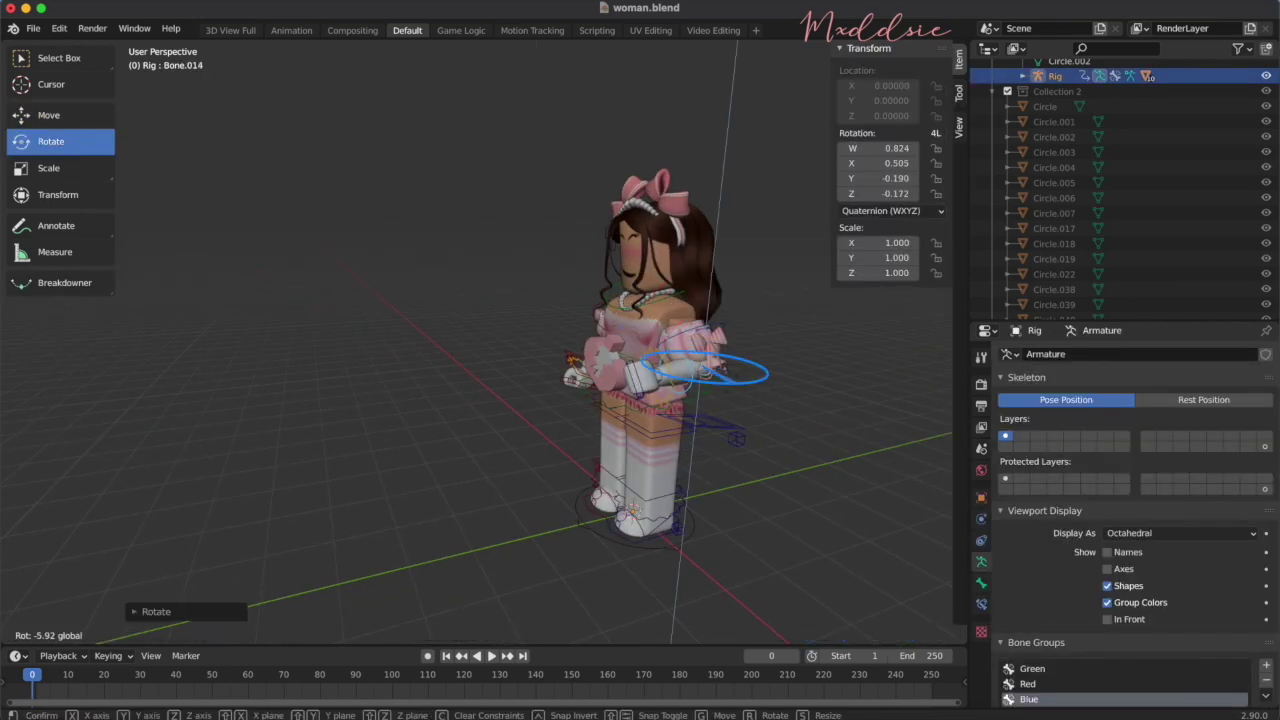
Refine the rotation of the left upper arm and forearm so the hand reaches the perfume
click(718, 328)
drag(700, 330, 685, 336)
scroll(685, 336, left, 5)
drag(600, 304, 590, 306)
click(612, 349)
drag(632, 350, 623, 358)
drag(614, 338, 602, 339)
scroll(600, 339, left, 5)
Reposition the perfume against the left hand and adjust its tilt to about 20° around Y
click(447, 321)
click(455, 318)
click(49, 115)
drag(414, 308, 422, 311)
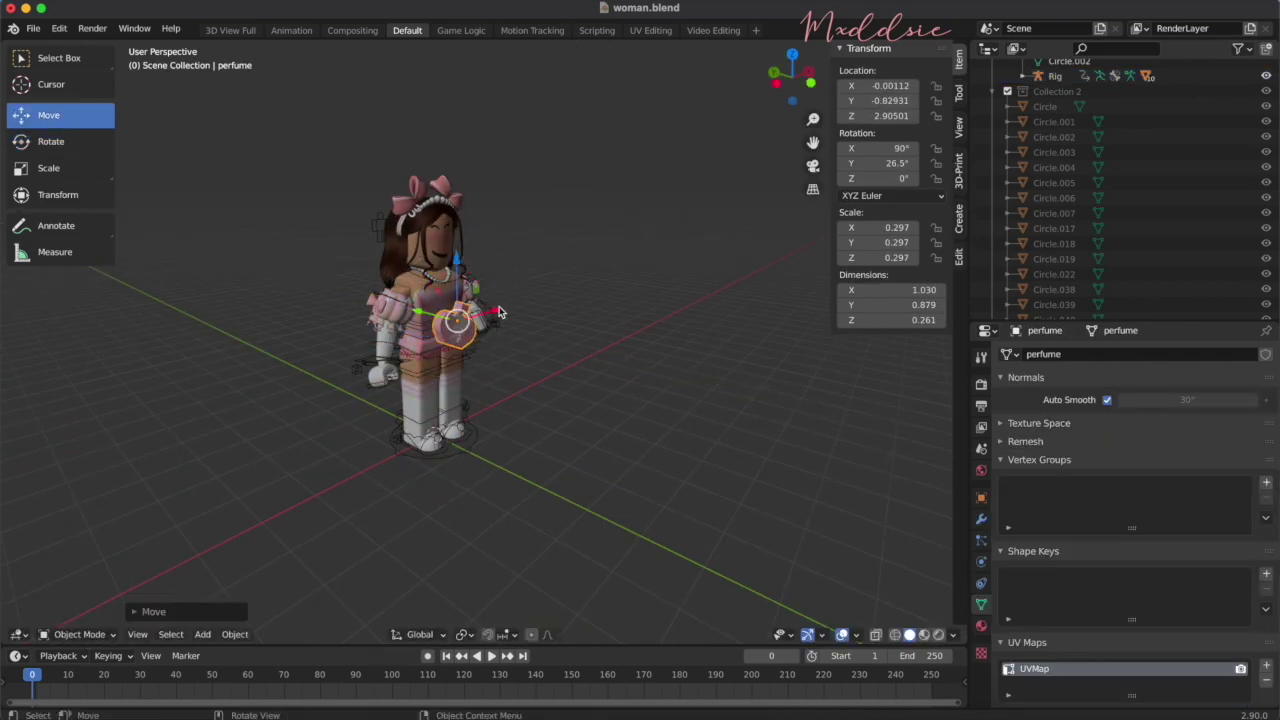
scroll(500, 309, right, 5)
click(49, 141)
drag(569, 283, 560, 279)
click(49, 115)
drag(546, 262, 546, 265)
Return the rig to Pose Mode and fine-tune the left forearm's rotation around the perfume
click(568, 338)
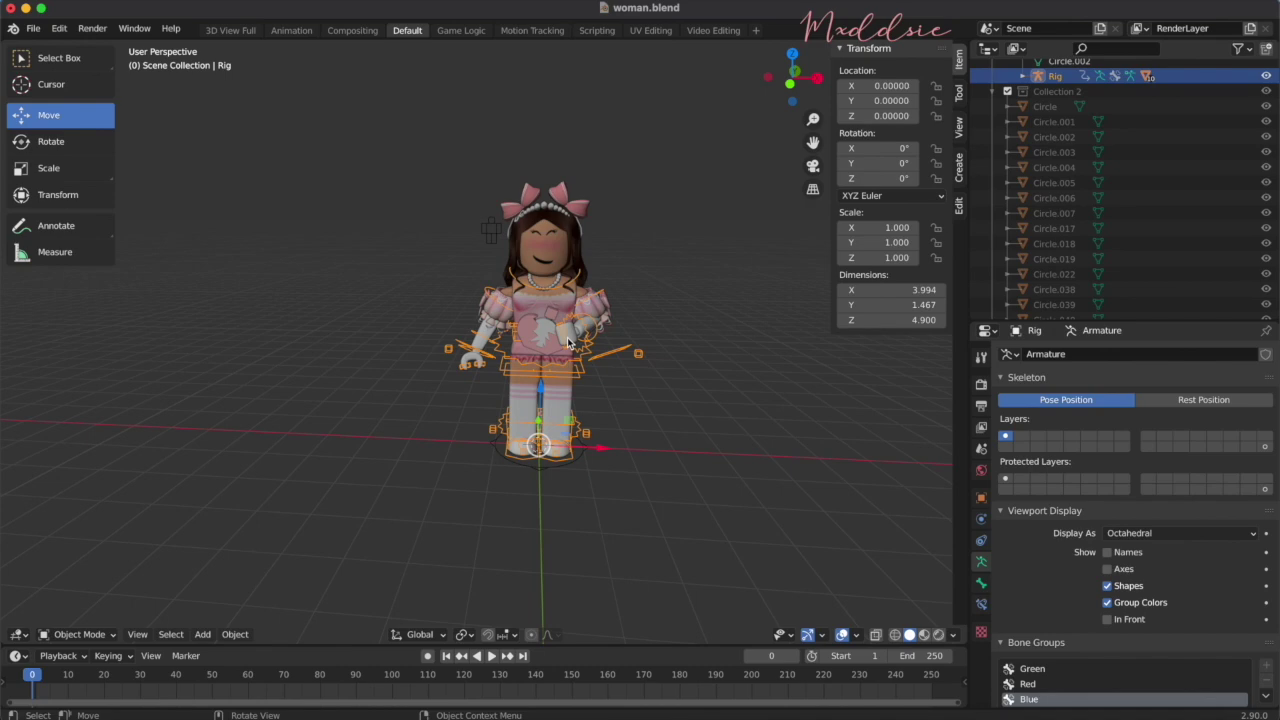
click(76, 634)
click(72, 584)
click(571, 337)
drag(576, 348, 560, 349)
scroll(480, 340, left, 5)
Rotate the right upper arm and bend the right forearm in toward the perfume
click(371, 295)
drag(322, 300, 326, 311)
click(338, 336)
drag(337, 388, 378, 371)
Nudge the perfume so it sits between the character's two hands
scroll(400, 340, right, 4)
click(450, 285)
scroll(438, 240, down, 4)
drag(438, 240, 420, 245)
click(450, 275)
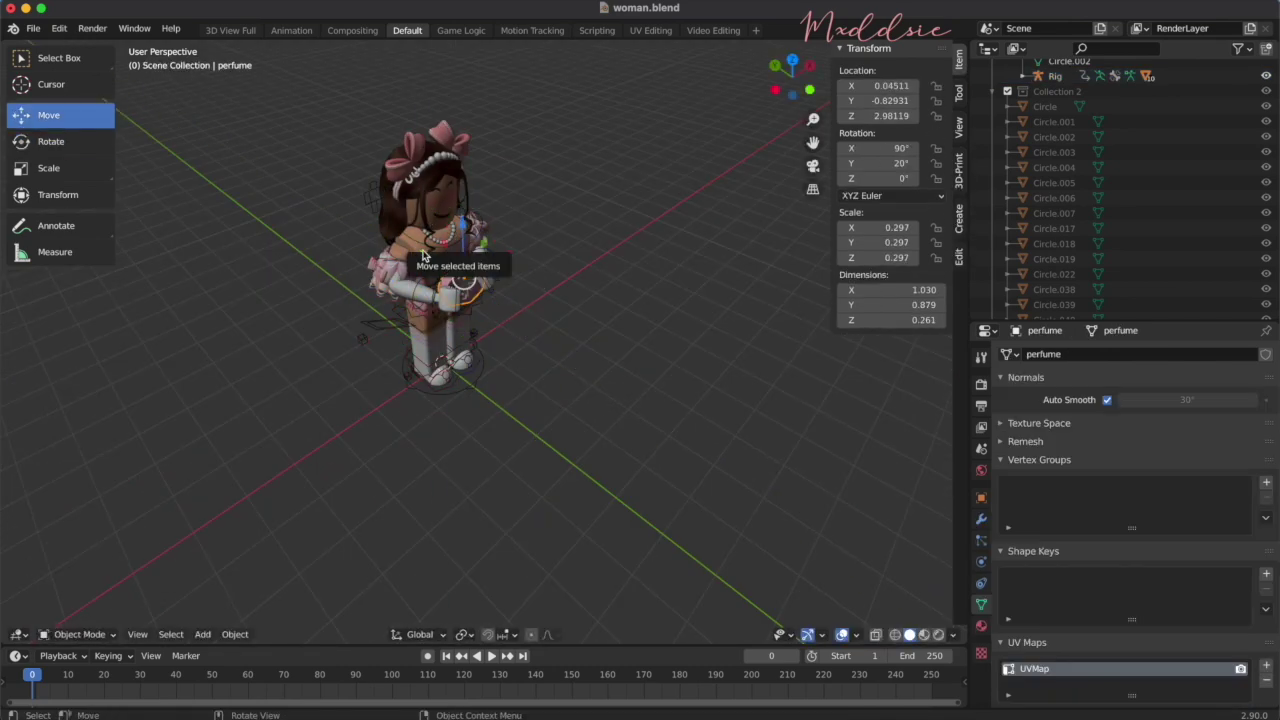
Fine-tune the rotation of the perfume and the right arm so both hands hold the bottle
click(49, 141)
scroll(480, 290, up, 4)
drag(560, 335, 572, 330)
click(480, 328)
mouse_move(470, 332)
mouse_down()
mouse_move(455, 320)
mouse_move(490, 338)
mouse_up()
Tilt the character's head slightly to the side together with the hair and bow headband
click(585, 275)
scroll(585, 275, up, 3)
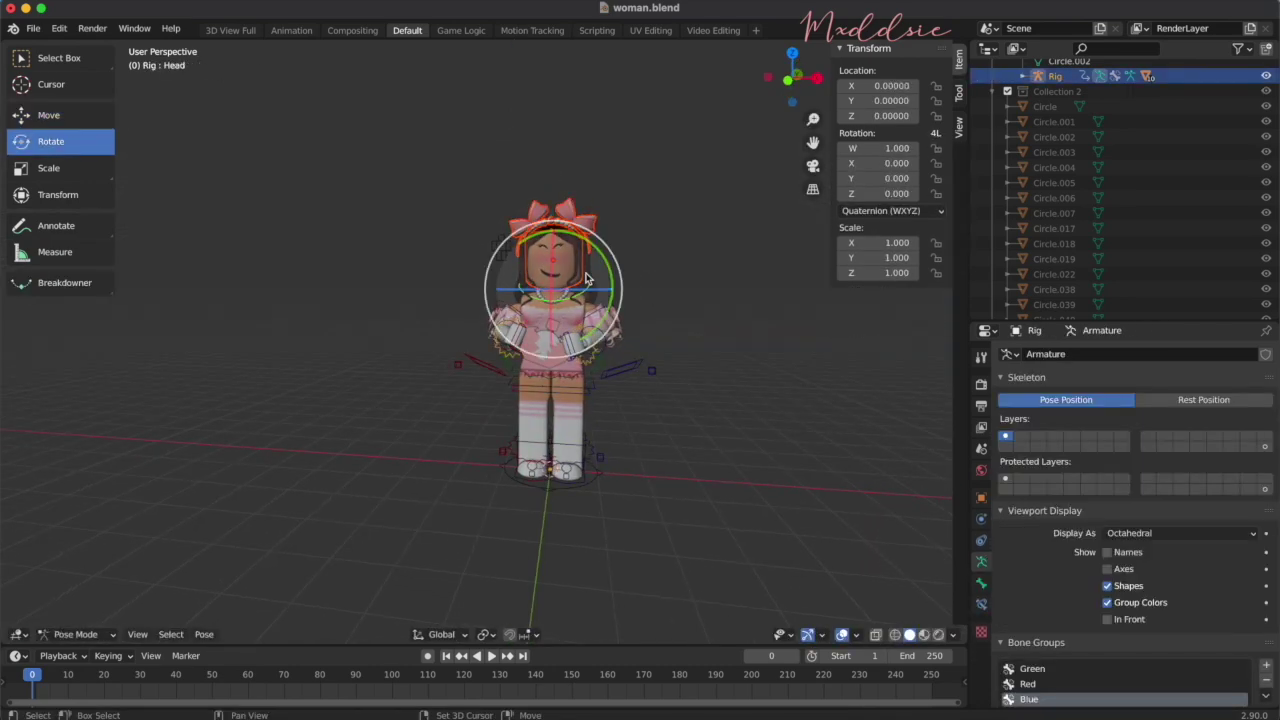
click(552, 218)
scroll(297, 240, up, 2)
shift+click(588, 280)
drag(605, 220, 606, 224)
Move the puff sleeve onto the posed right arm and rotate it to follow the arm
click(49, 115)
click(650, 300)
click(457, 305)
drag(452, 228, 488, 298)
click(49, 141)
click(49, 115)
click(710, 278)
click(455, 288)
click(49, 141)
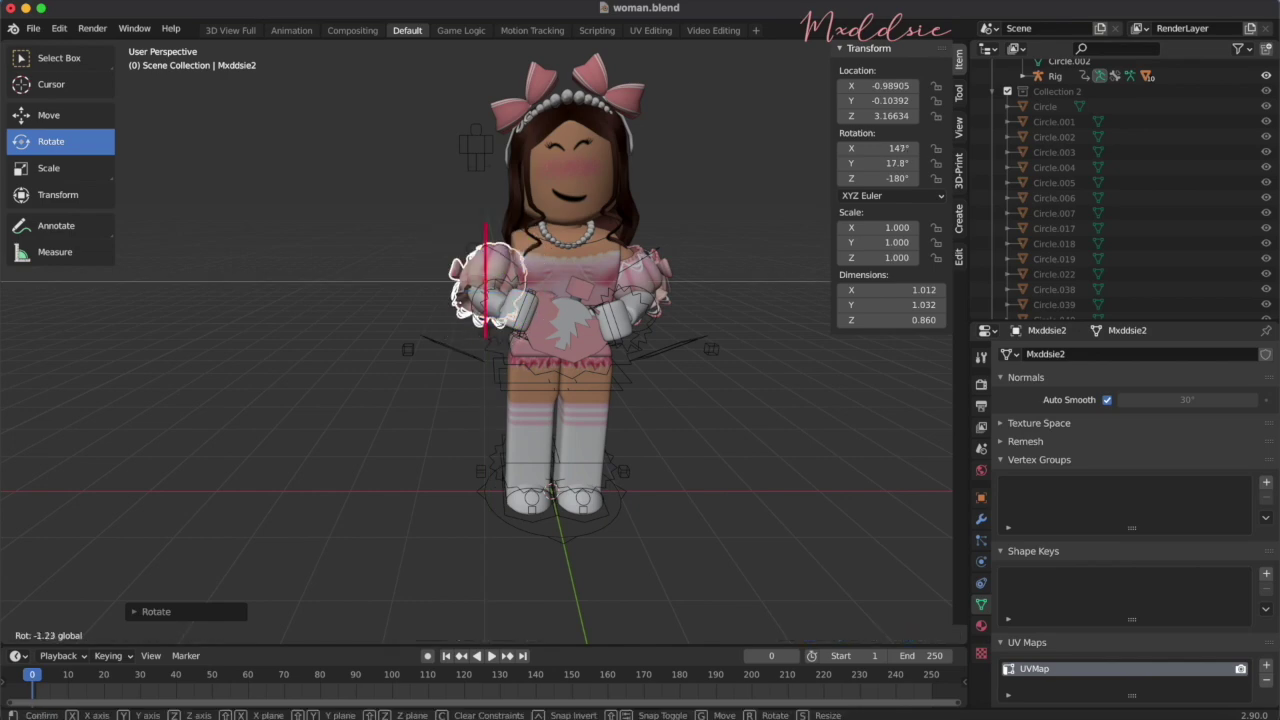
Rotate and move the other puff sleeve so it fits the posed left arm
click(630, 285)
drag(680, 245, 660, 232)
click(49, 115)
drag(560, 276, 549, 274)
Put the rig in Pose Mode and rotate the left leg bone to bend the leg slightly
middle_drag(600, 290, 550, 300)
click(590, 150)
click(655, 385)
key(ctrl+Tab)
middle_drag(700, 420, 640, 420)
click(728, 549)
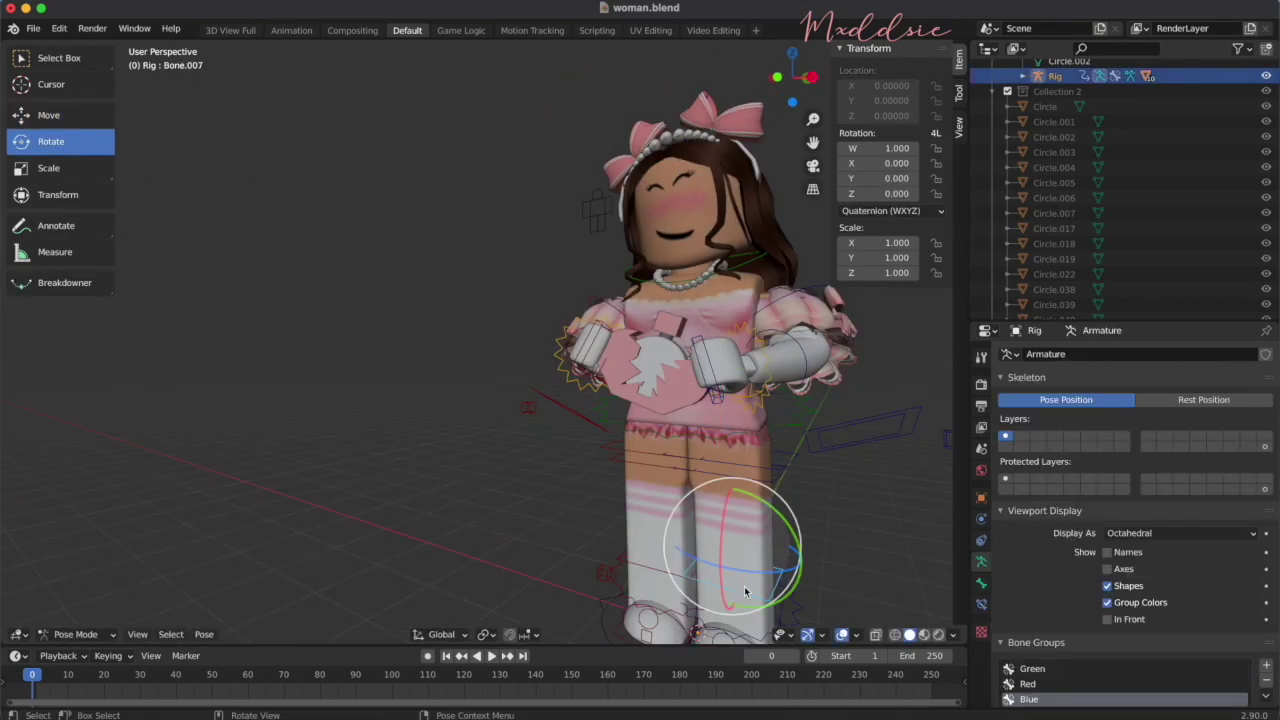
drag(746, 591, 700, 540)
middle_drag(660, 440, 718, 440)
Switch the rig back to Object Mode and add a Sun light
click(76, 640)
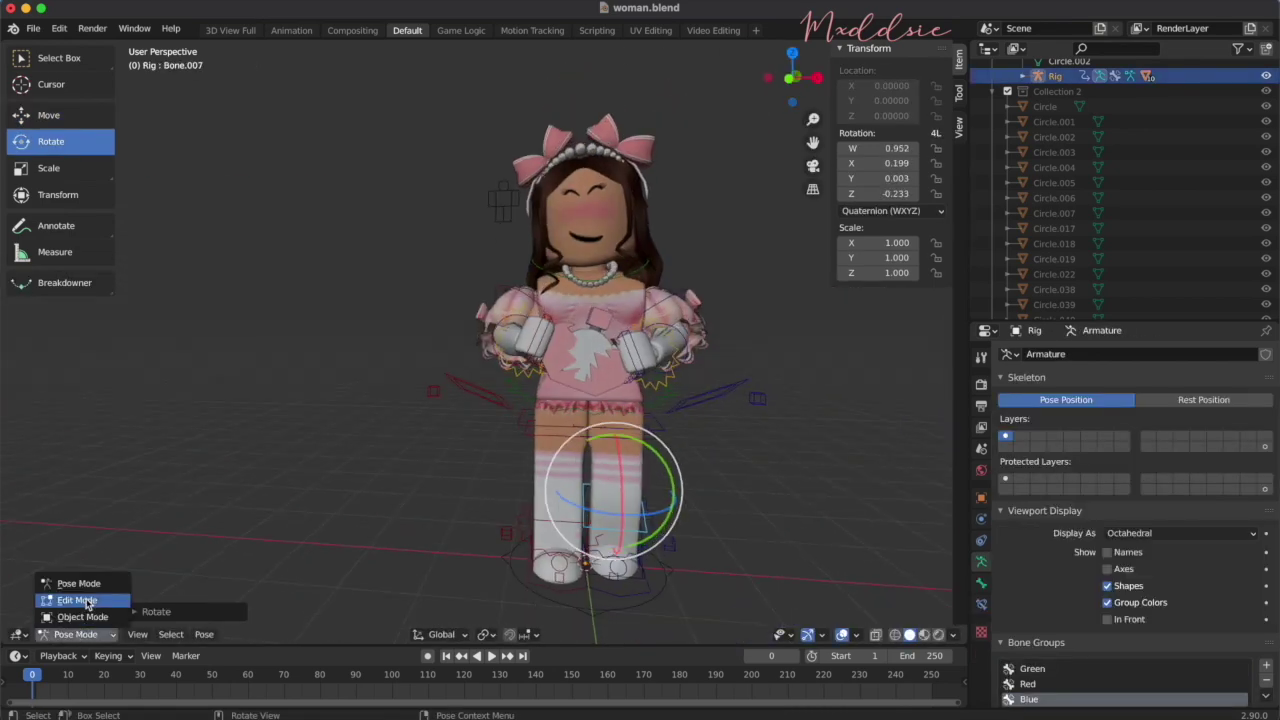
click(72, 617)
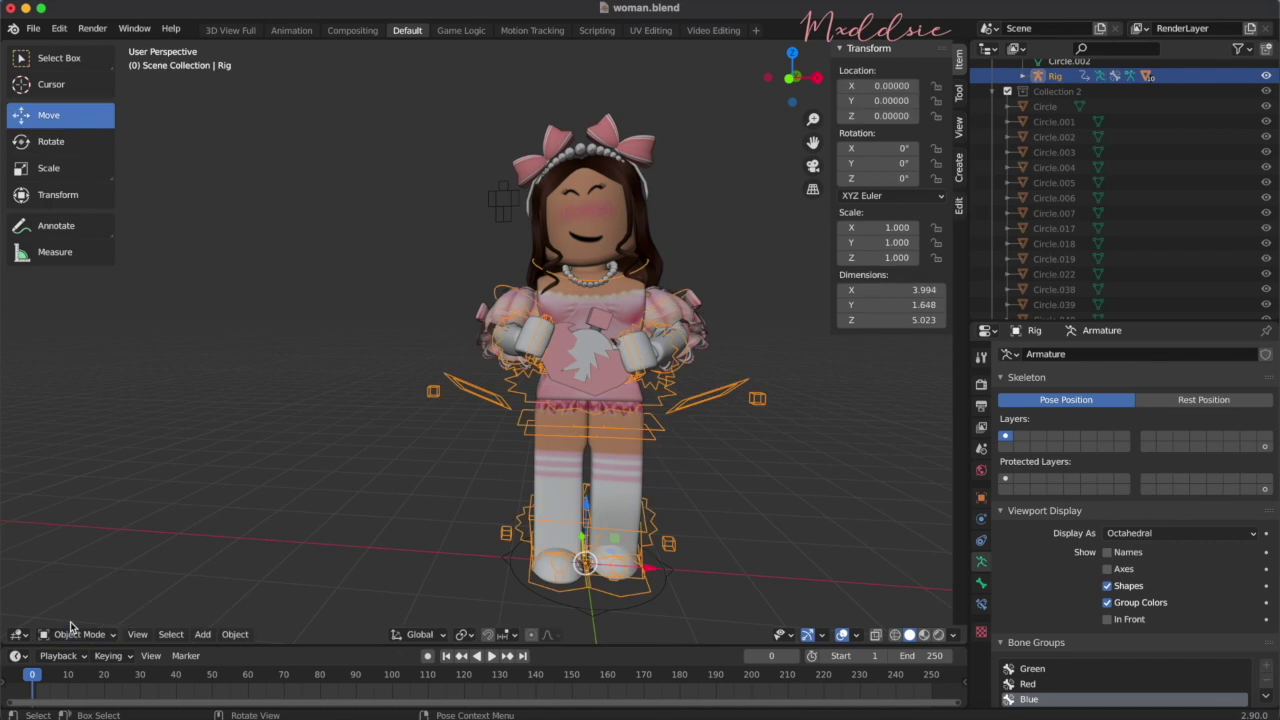
click(204, 635)
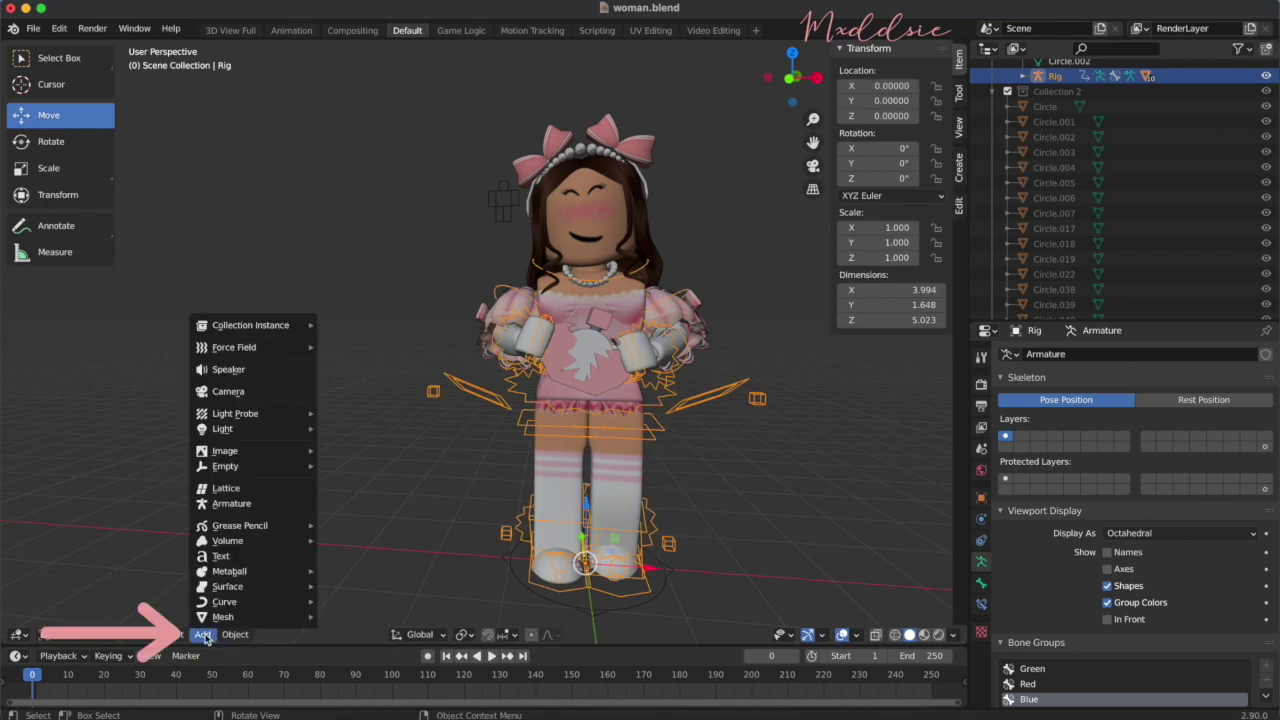
mouse_move(284, 432)
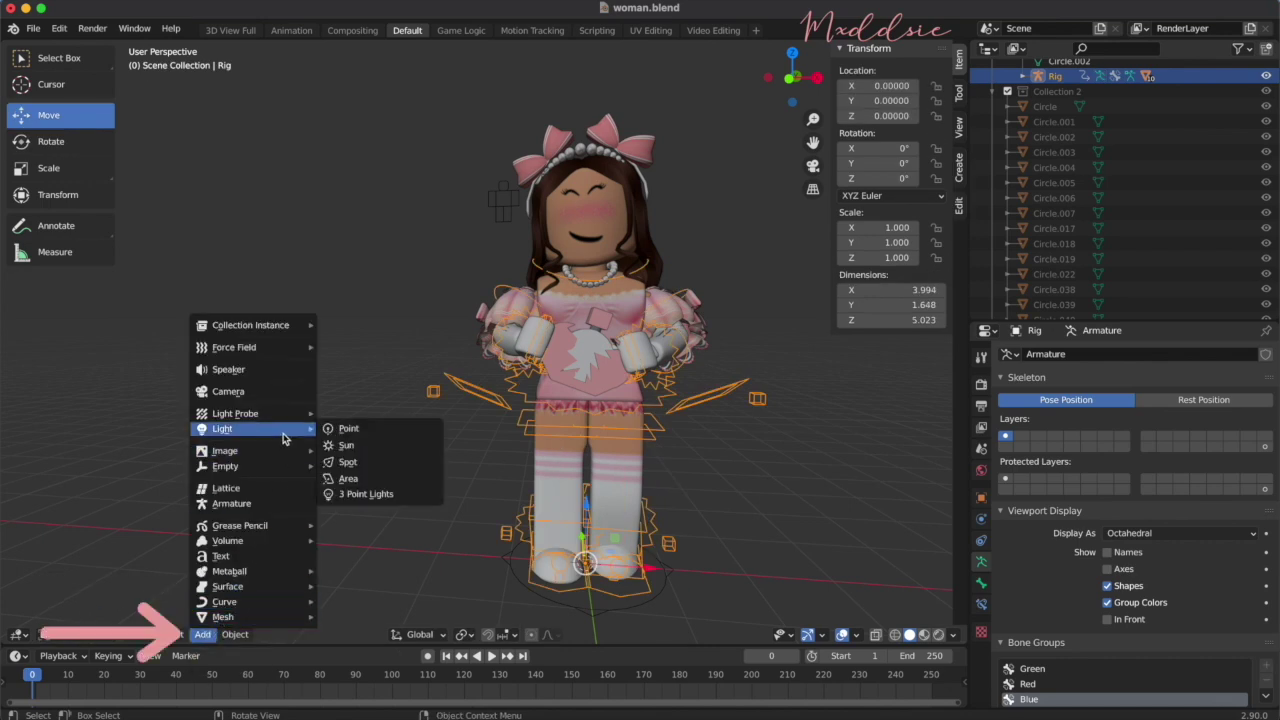
click(345, 445)
Place the sun in front of the character at head height, at about X 0.51, Y -4.42, Z 4.61, pointing toward her
middle_drag(502, 488, 345, 572)
drag(343, 572, 760, 225)
mouse_move(760, 225)
middle_down()
mouse_move(729, 240)
mouse_move(738, 214)
middle_up()
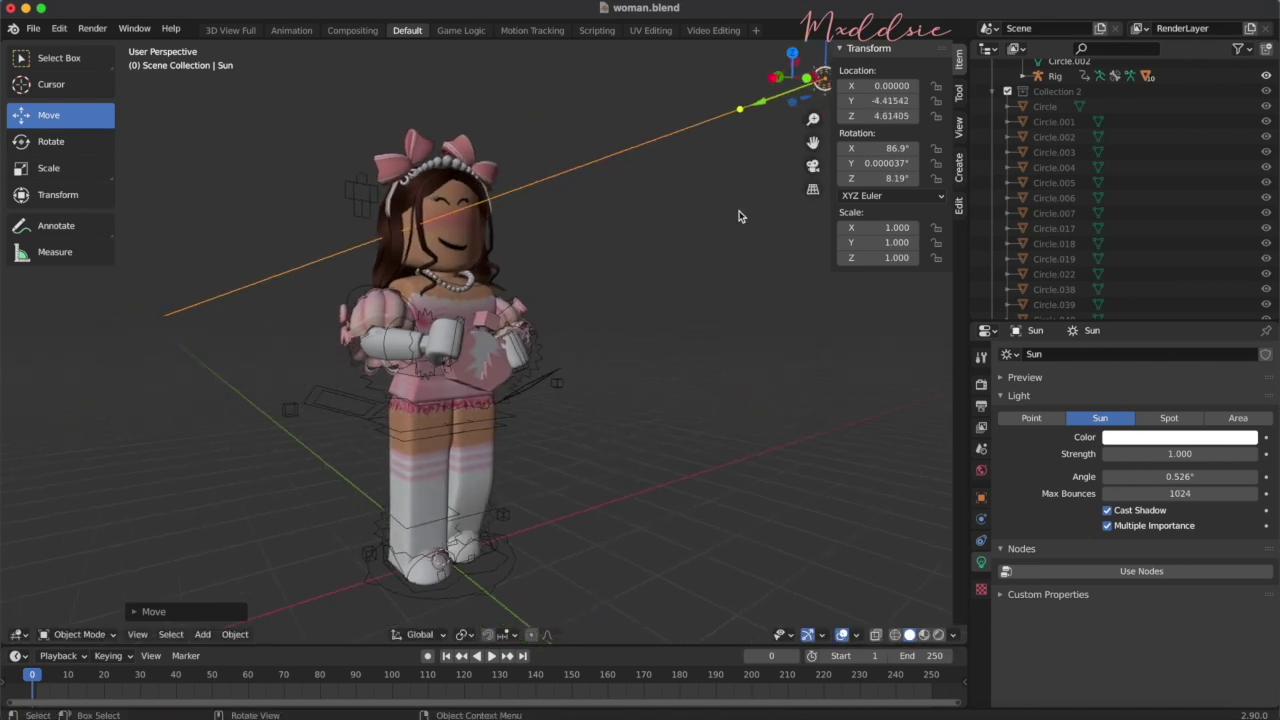
drag(813, 121, 782, 199)
middle_drag(782, 199, 619, 224)
drag(619, 224, 659, 229)
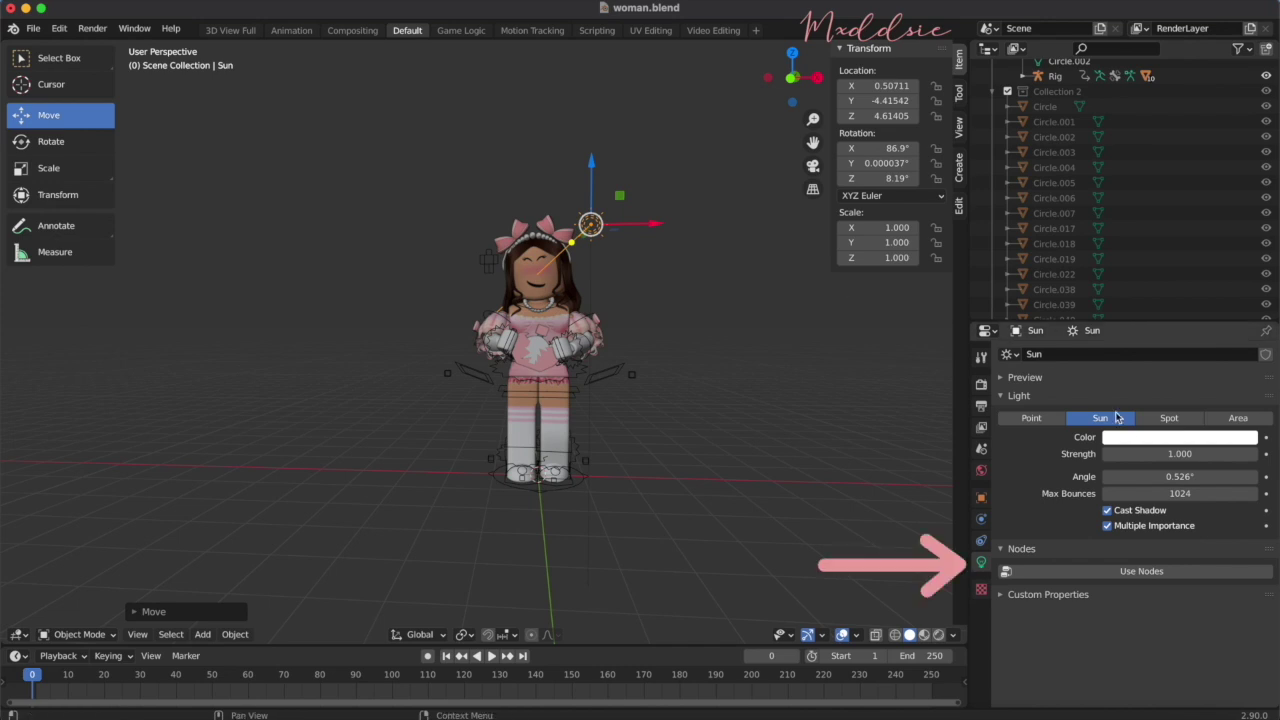
Give the sun a light pink colour with strength 2, and switch the viewport to Material Preview shading
click(1131, 439)
drag(1183, 295, 1180, 298)
click(1217, 453)
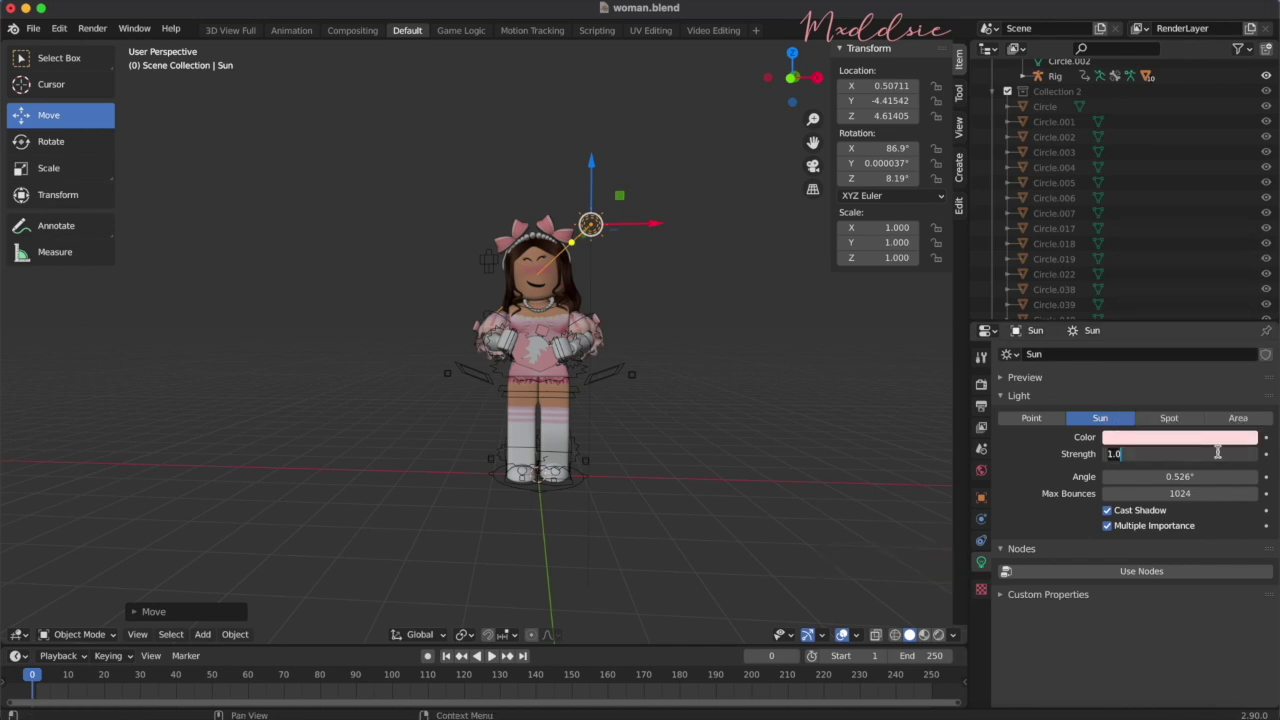
text(2)
key(Return)
click(938, 634)
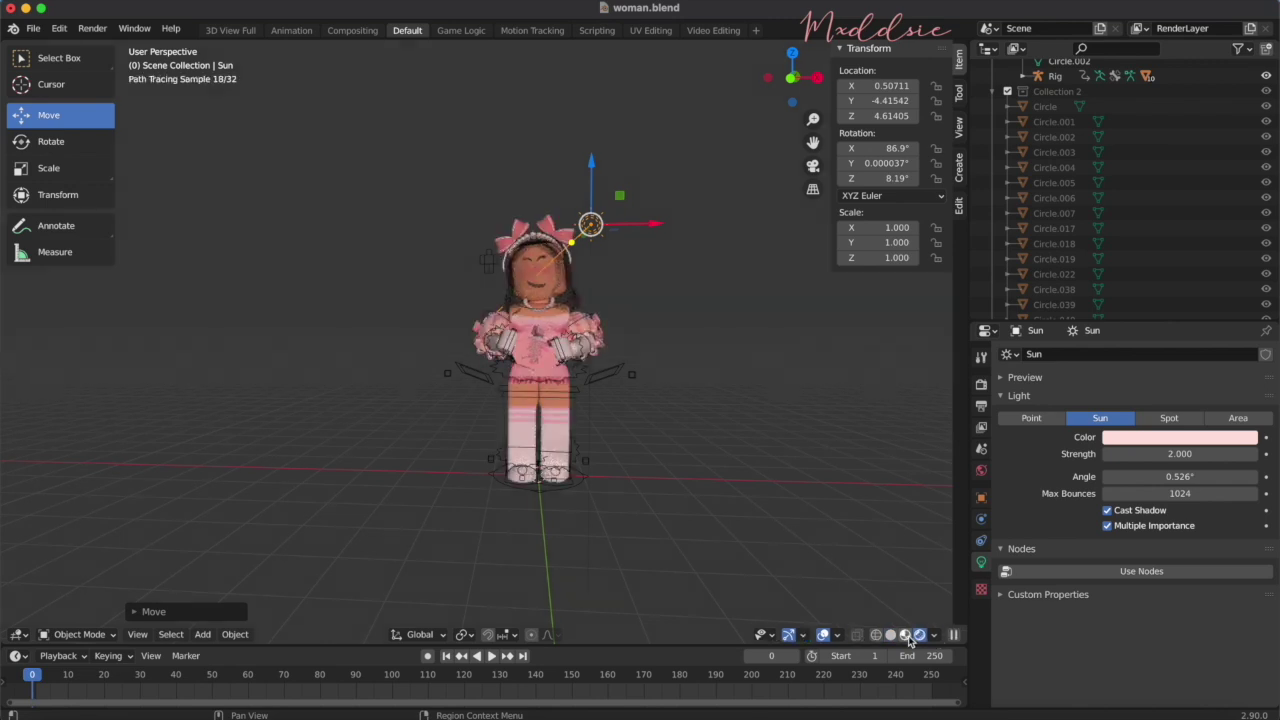
click(907, 636)
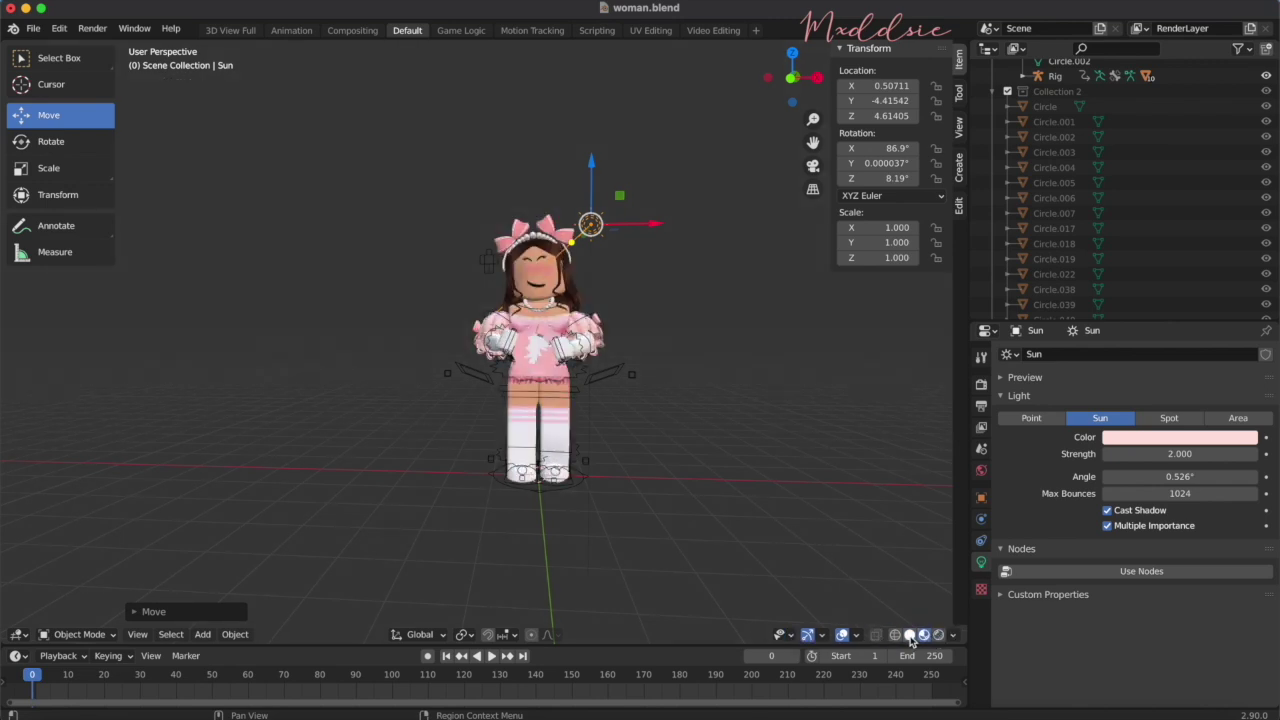
Enable NLM denoising for the final render in the Cycles sampling settings
click(982, 386)
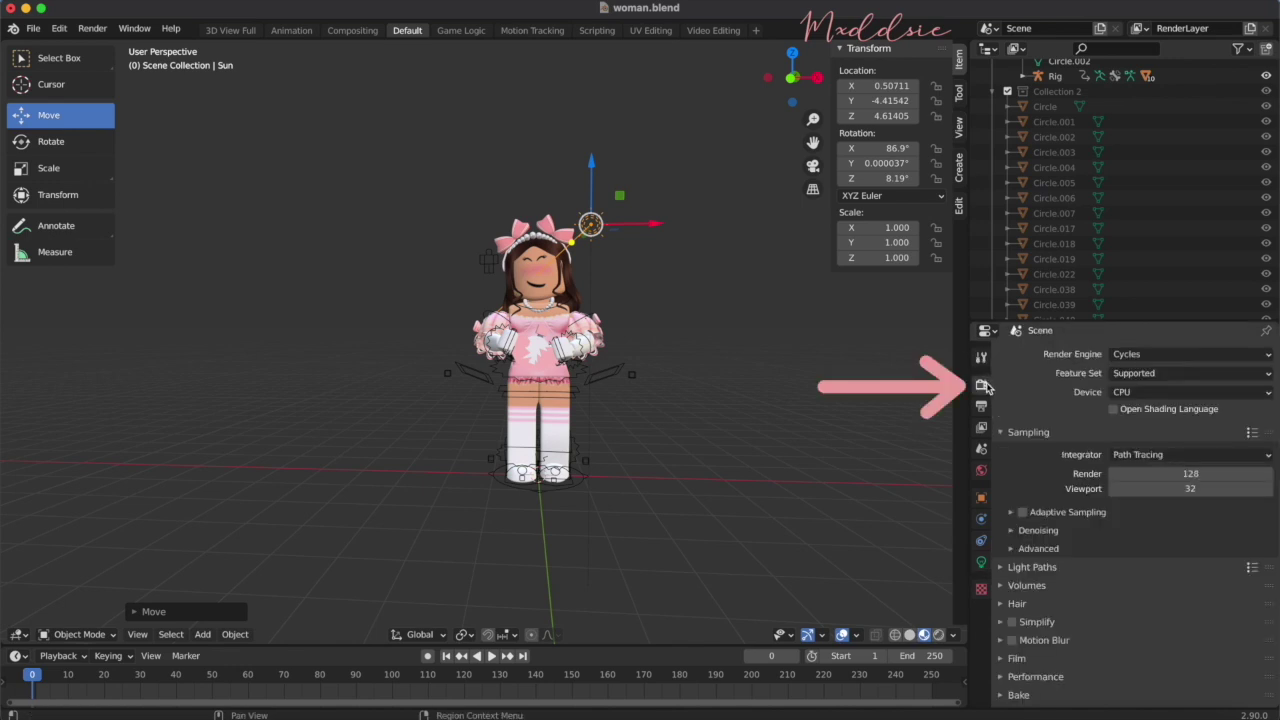
click(1040, 530)
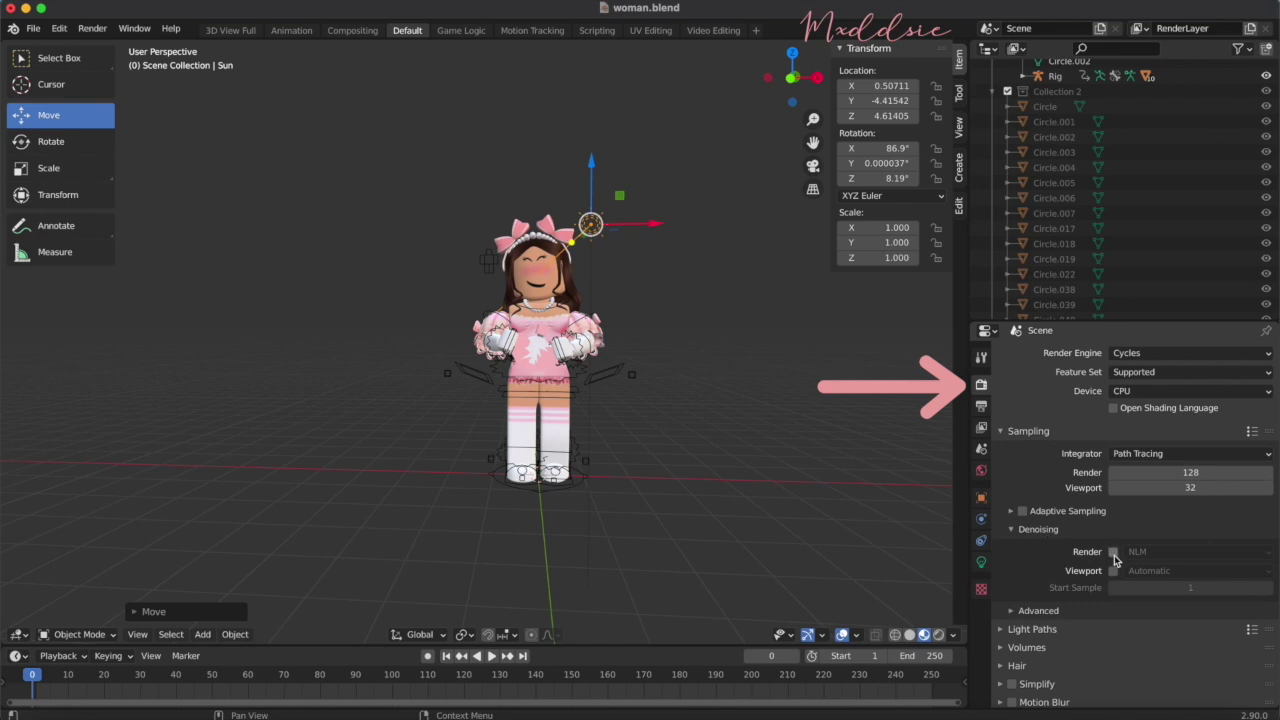
scroll(1135, 530, down, 3)
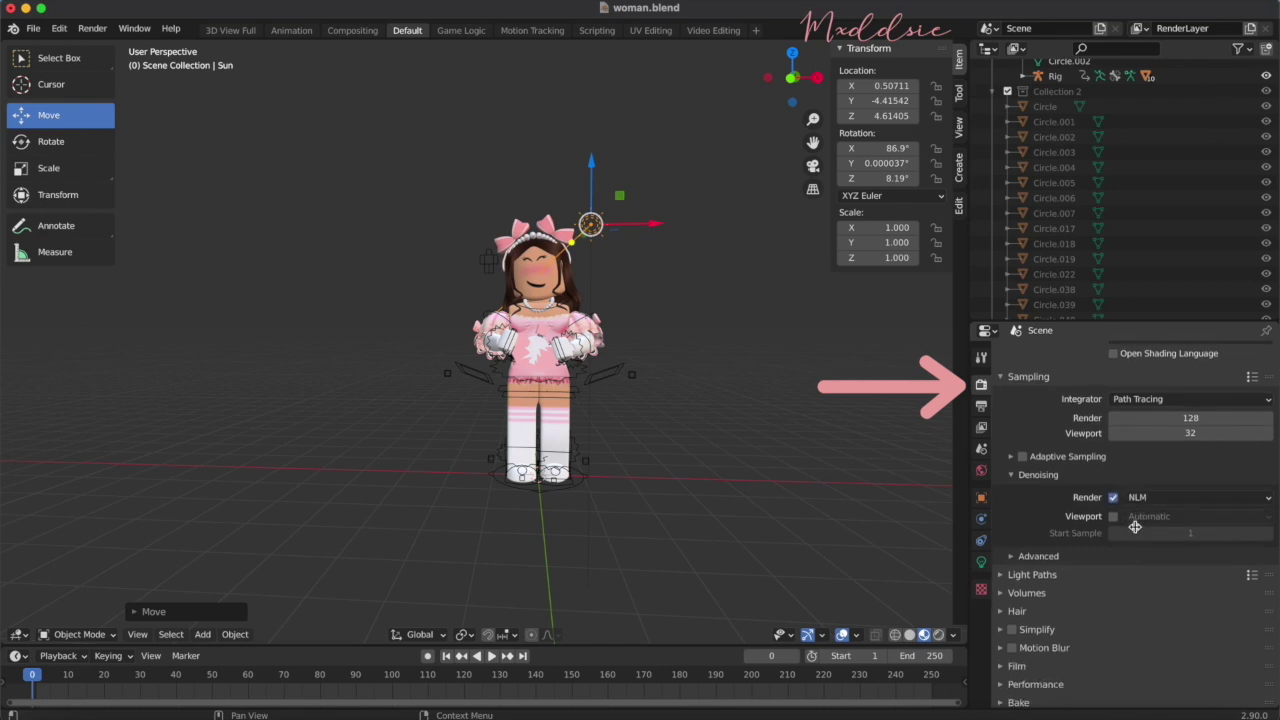
Set the maximum transparency bounces in the light path settings to 0
click(1050, 518)
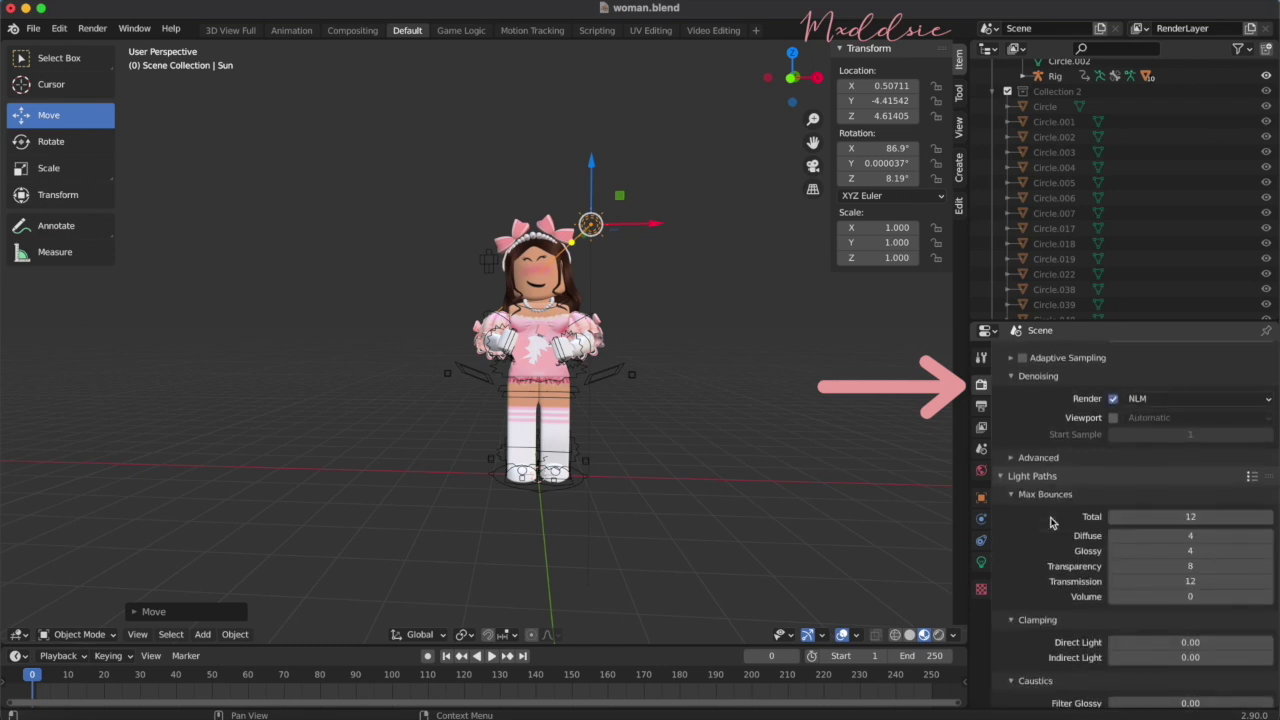
scroll(1100, 510, down, 3)
double_click(1201, 489)
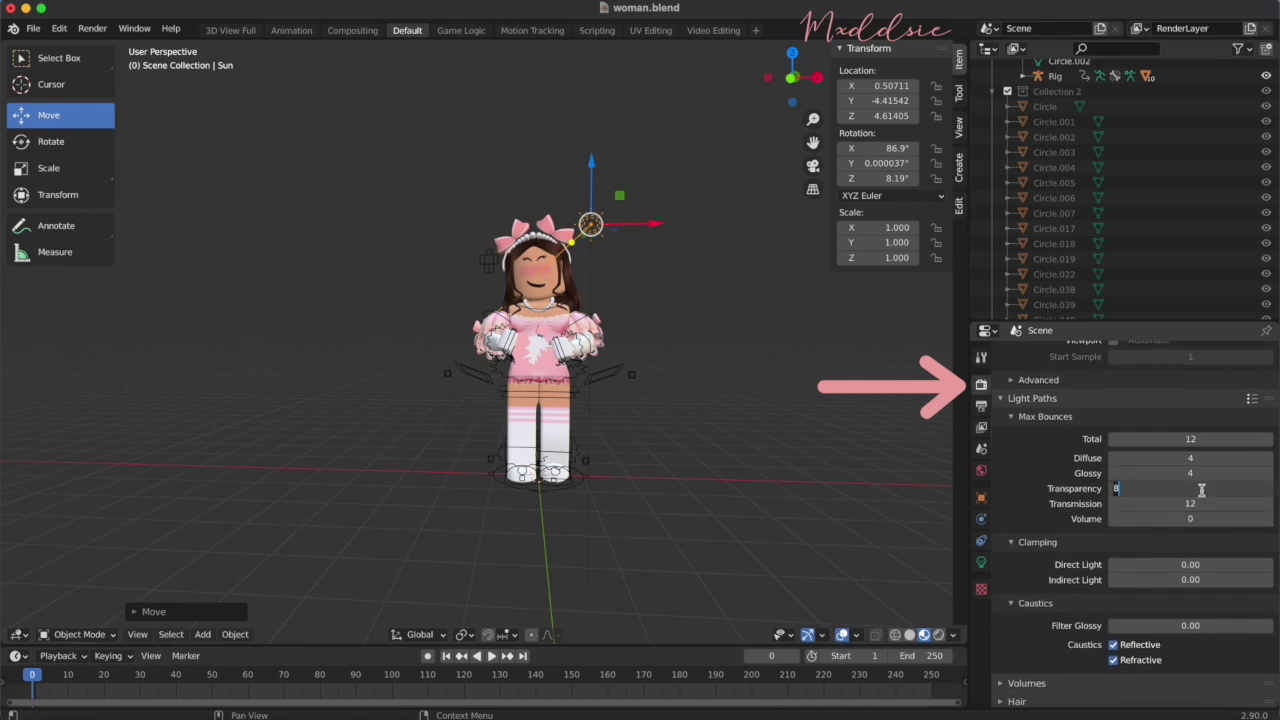
text(0)
key(Return)
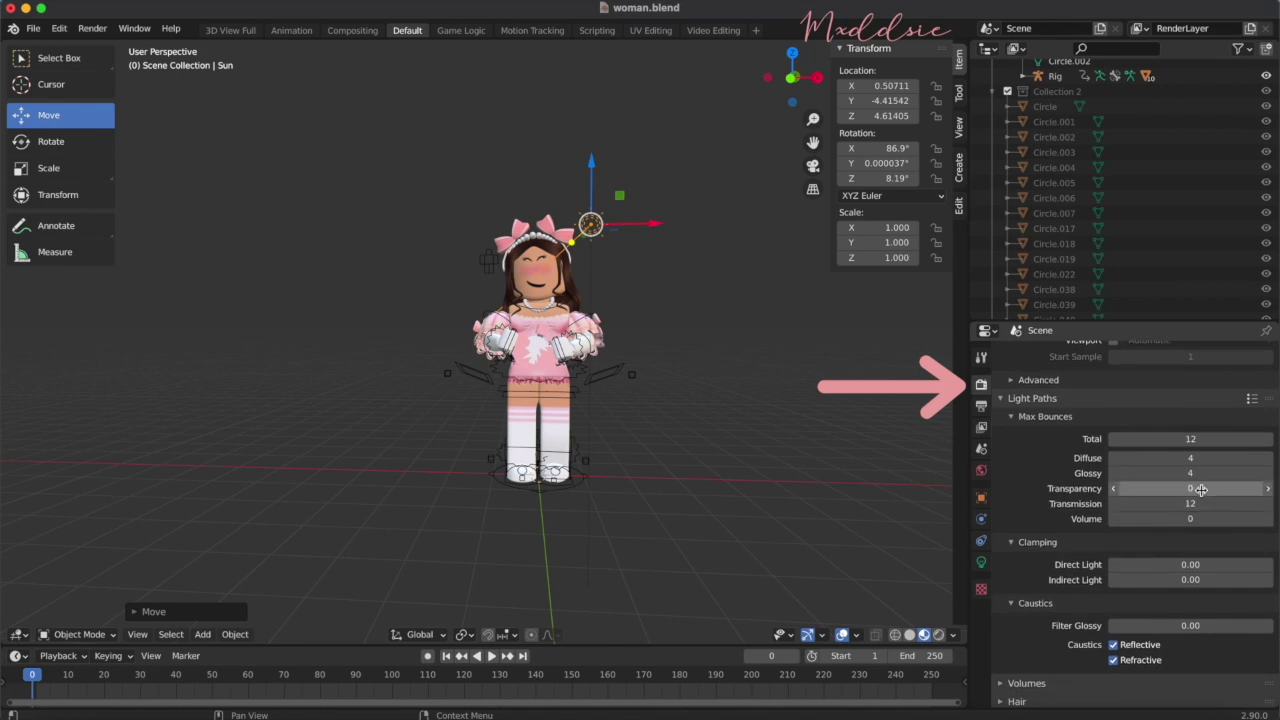
Enable the Transparent film option for the render
scroll(1168, 487, down, 4)
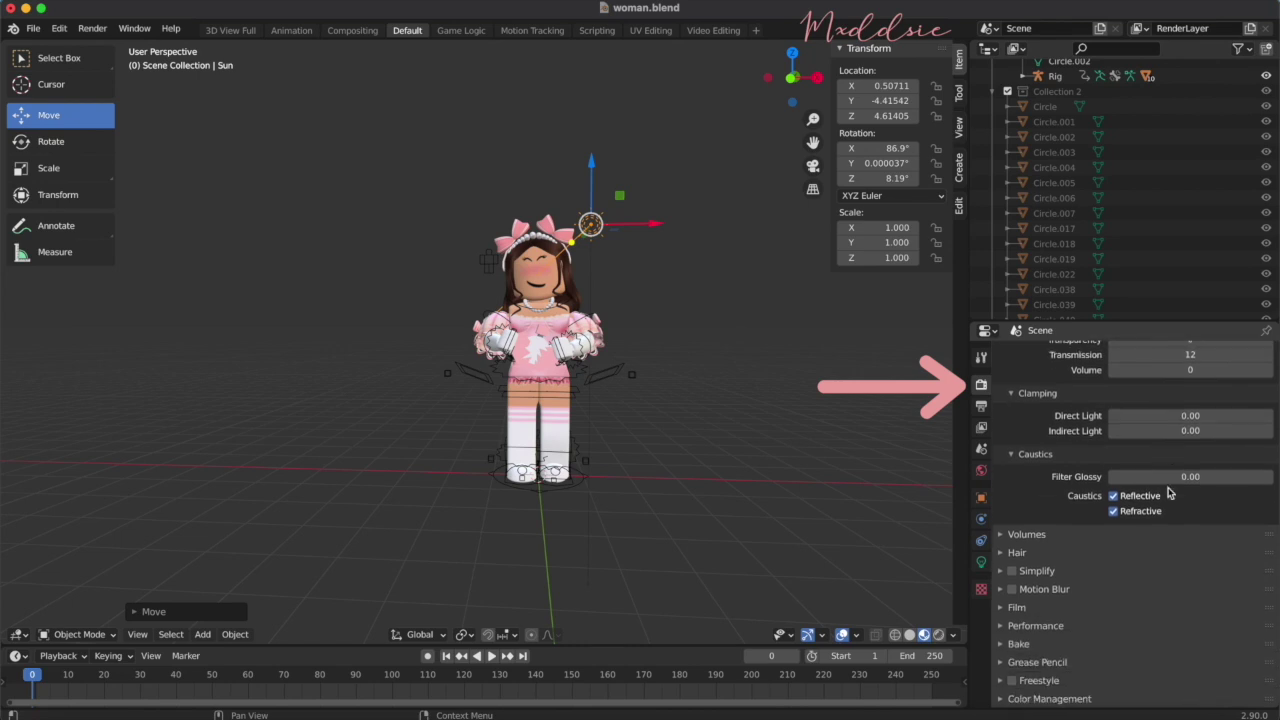
click(1017, 607)
scroll(1024, 600, down, 3)
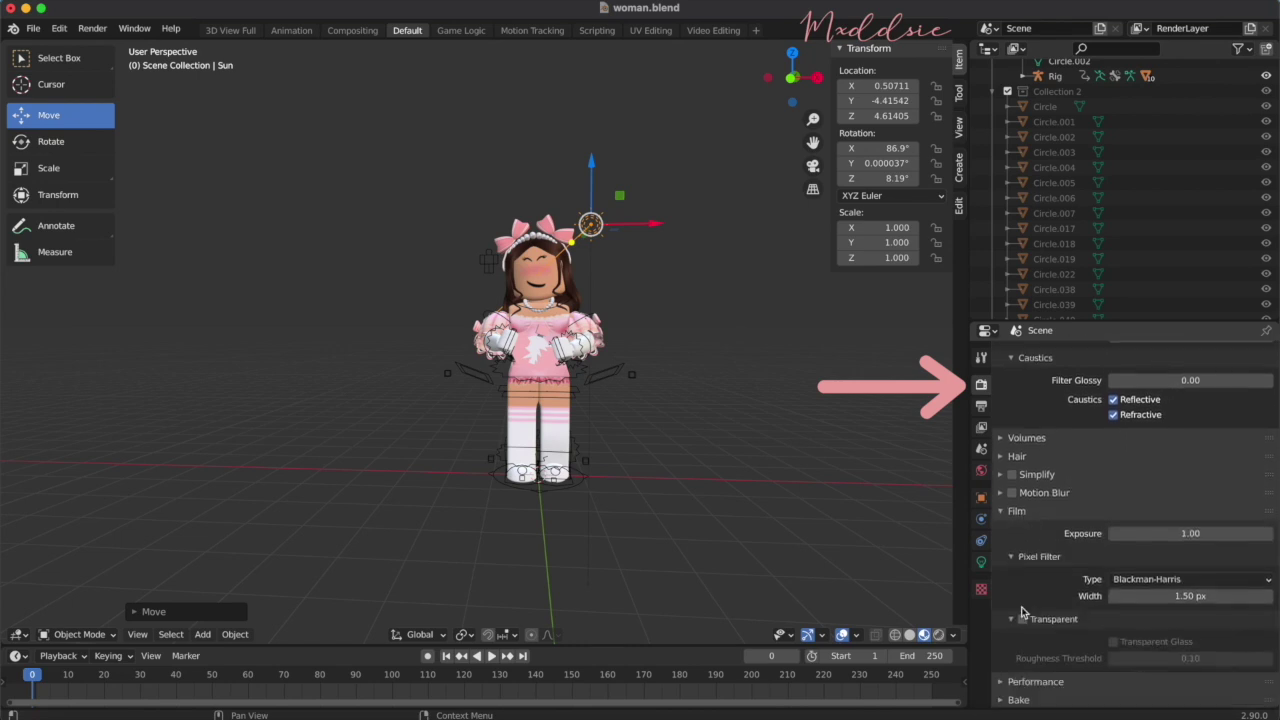
click(1022, 583)
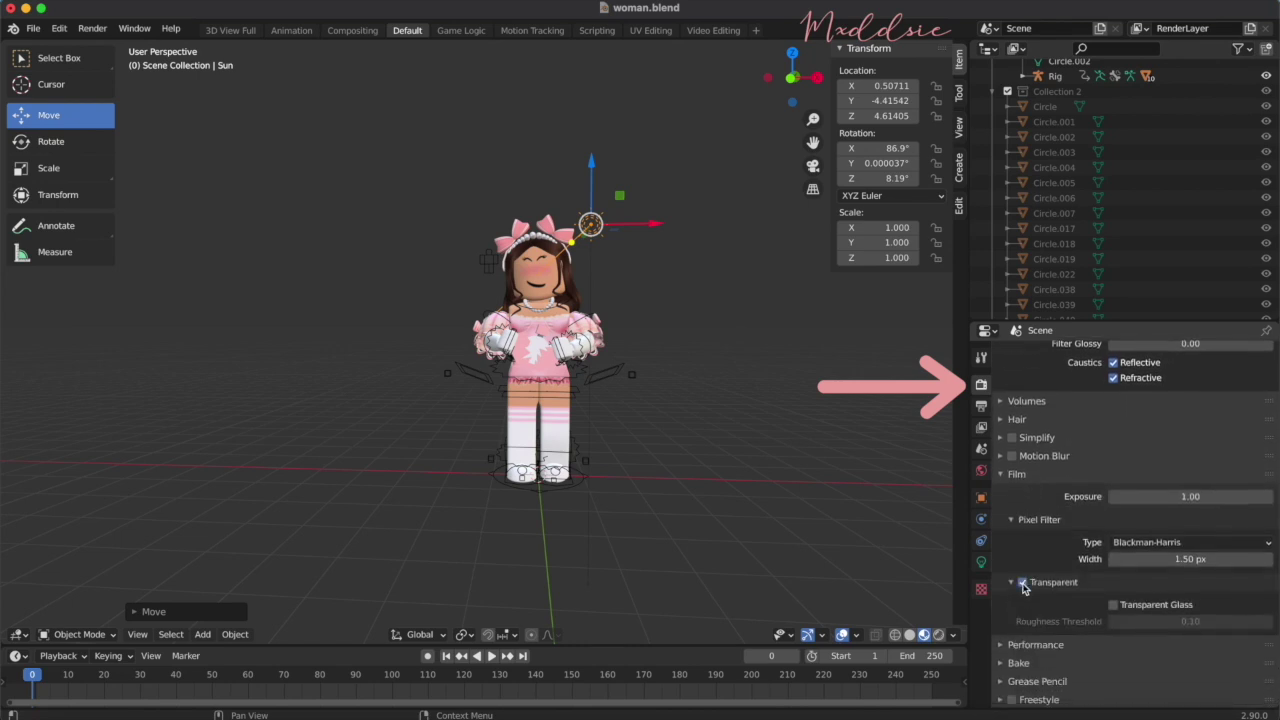
scroll(1089, 582, down, 1)
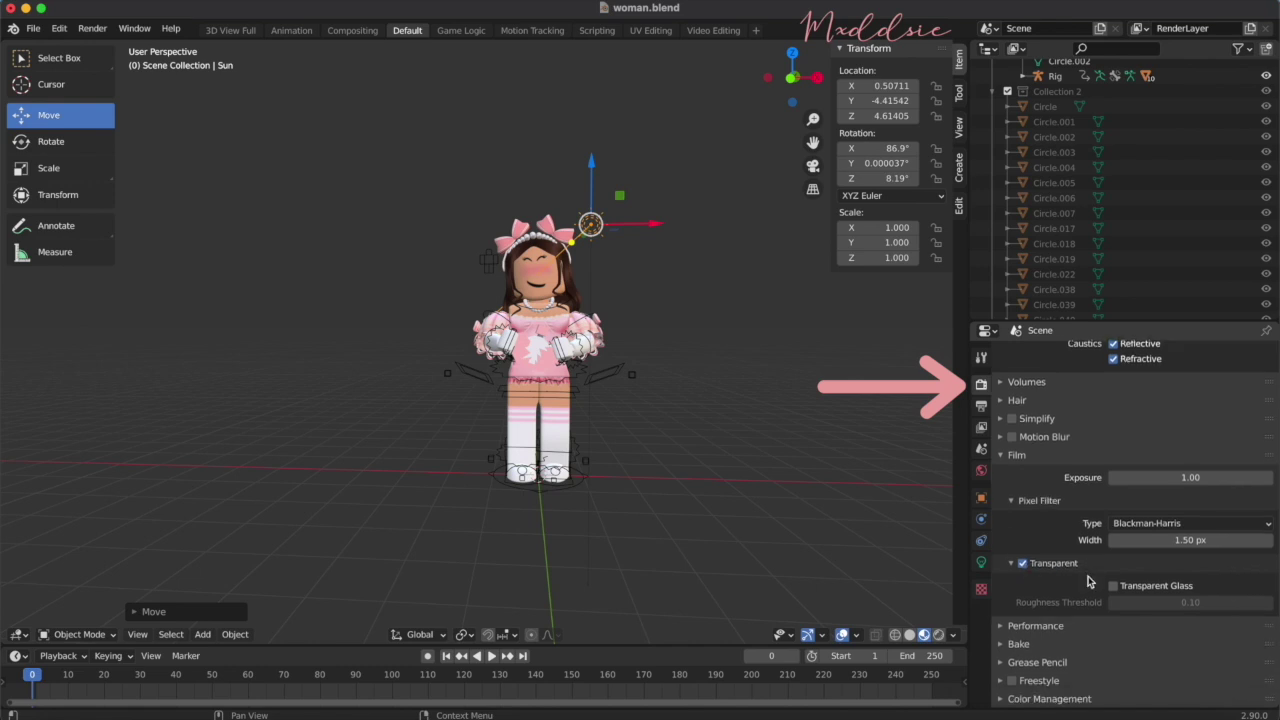
Enter a new horizontal render resolution in the output dimensions
click(981, 406)
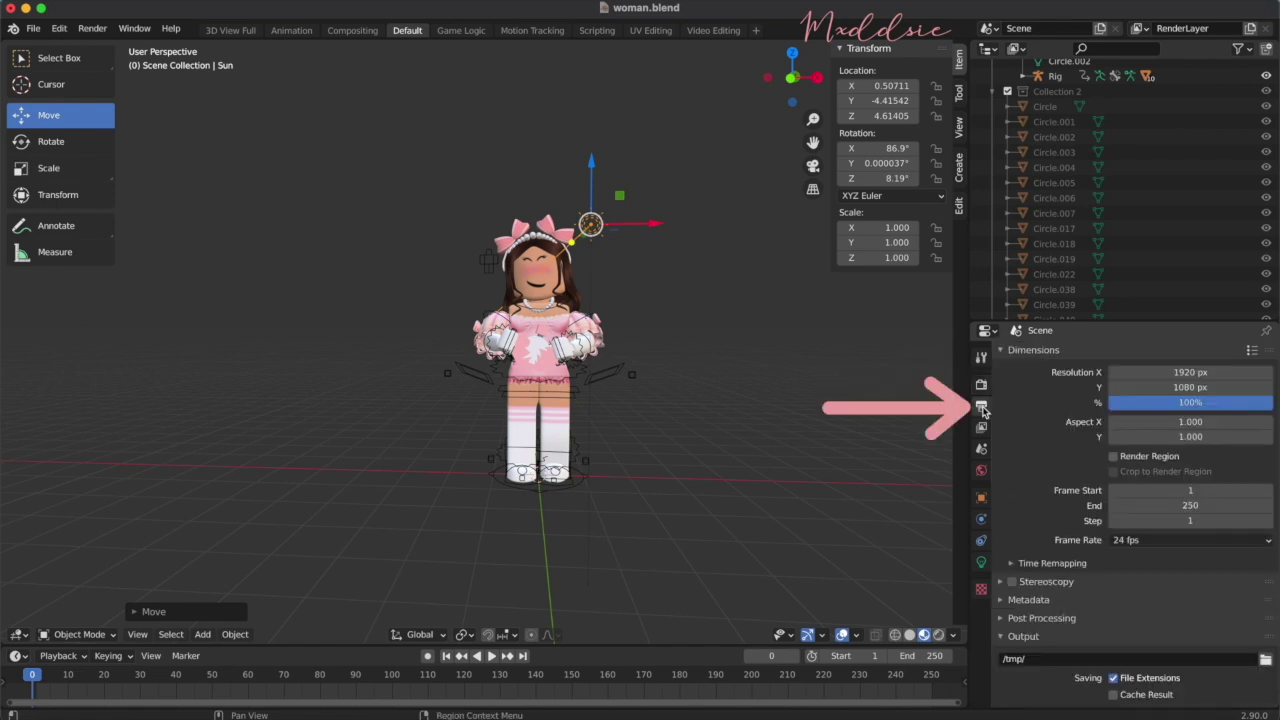
click(1183, 372)
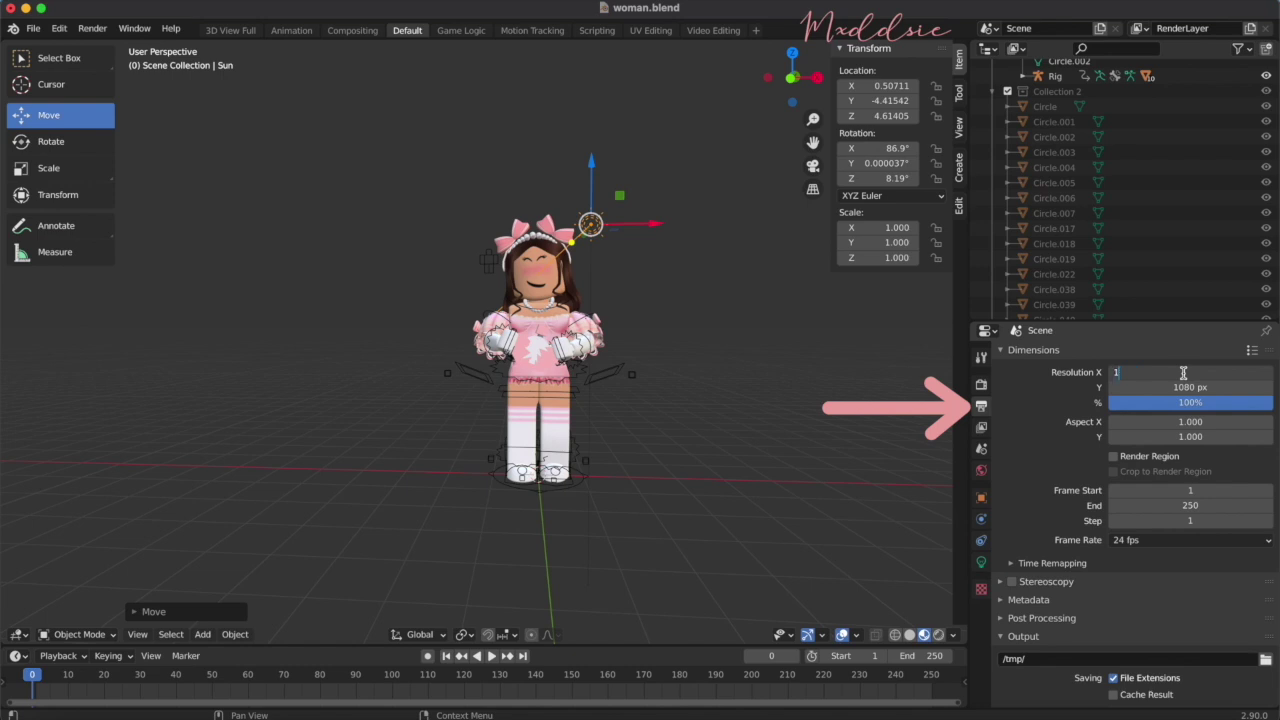
key(Return)
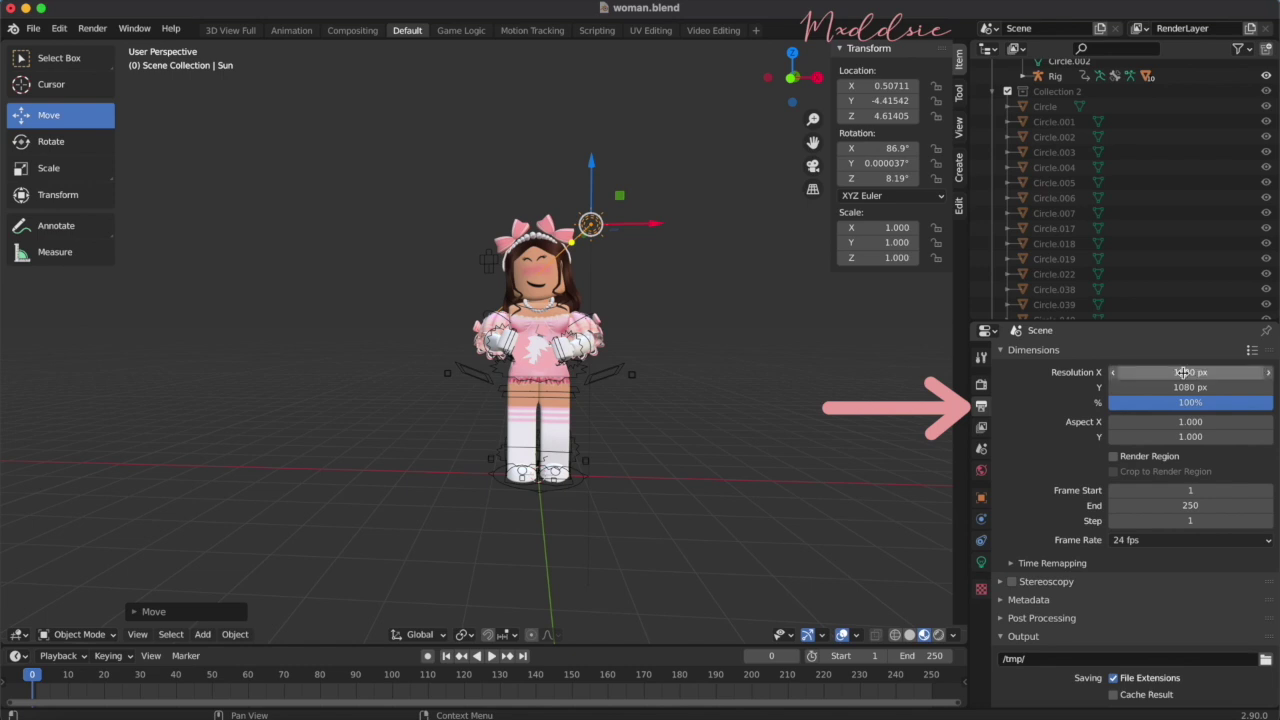
Set the render output format to PNG with RGBA color and 16-bit color depth, and briefly preview the scene in rendered shading
scroll(1051, 465, down, 2)
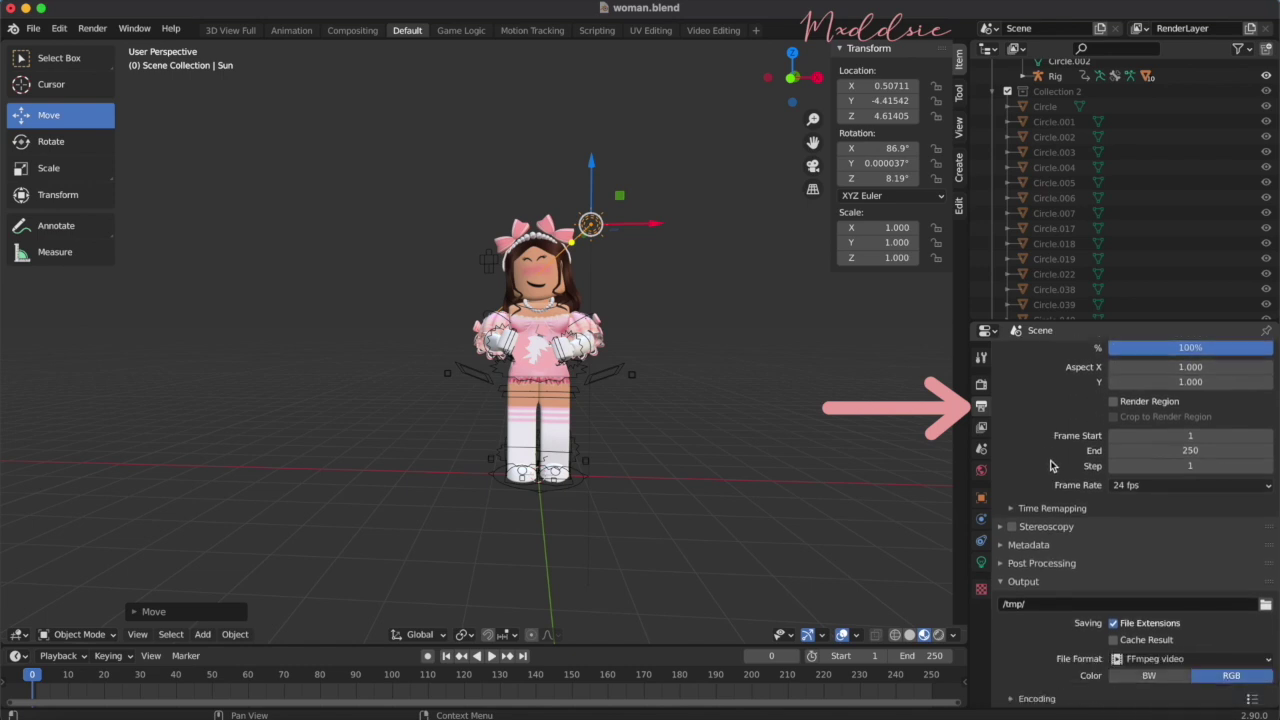
click(1228, 660)
click(984, 575)
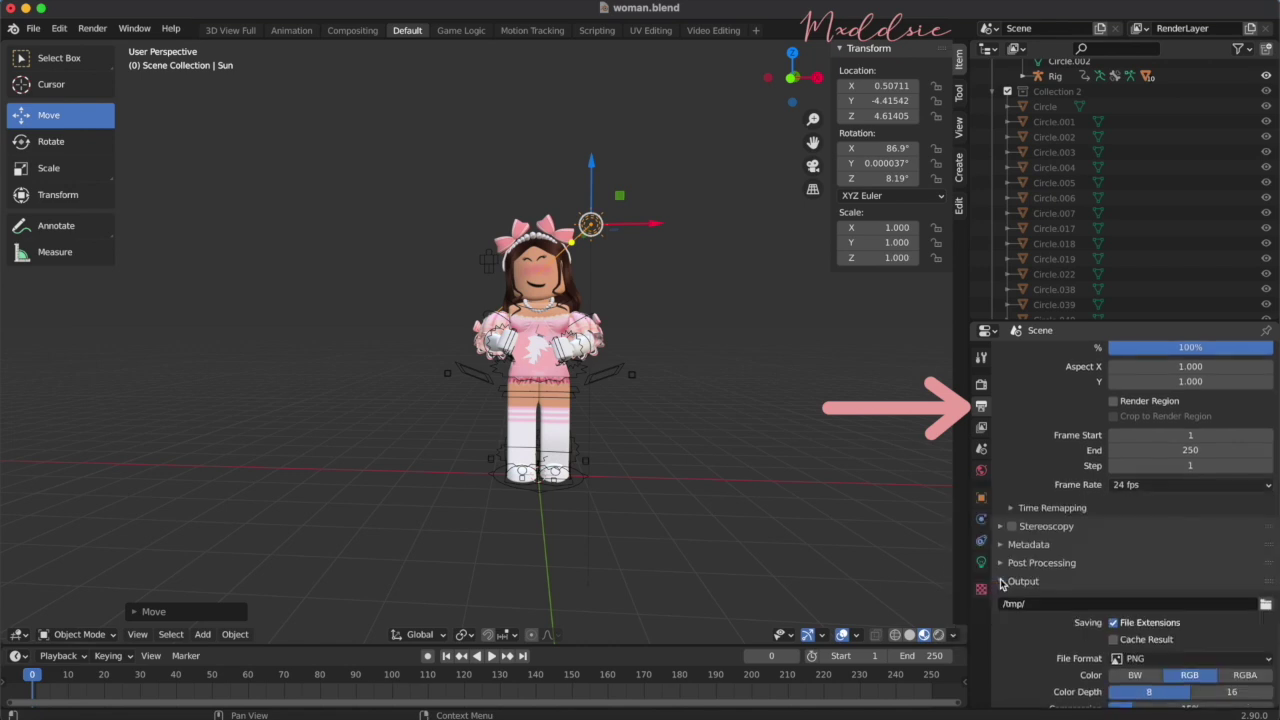
scroll(1222, 613, down, 2)
click(1244, 624)
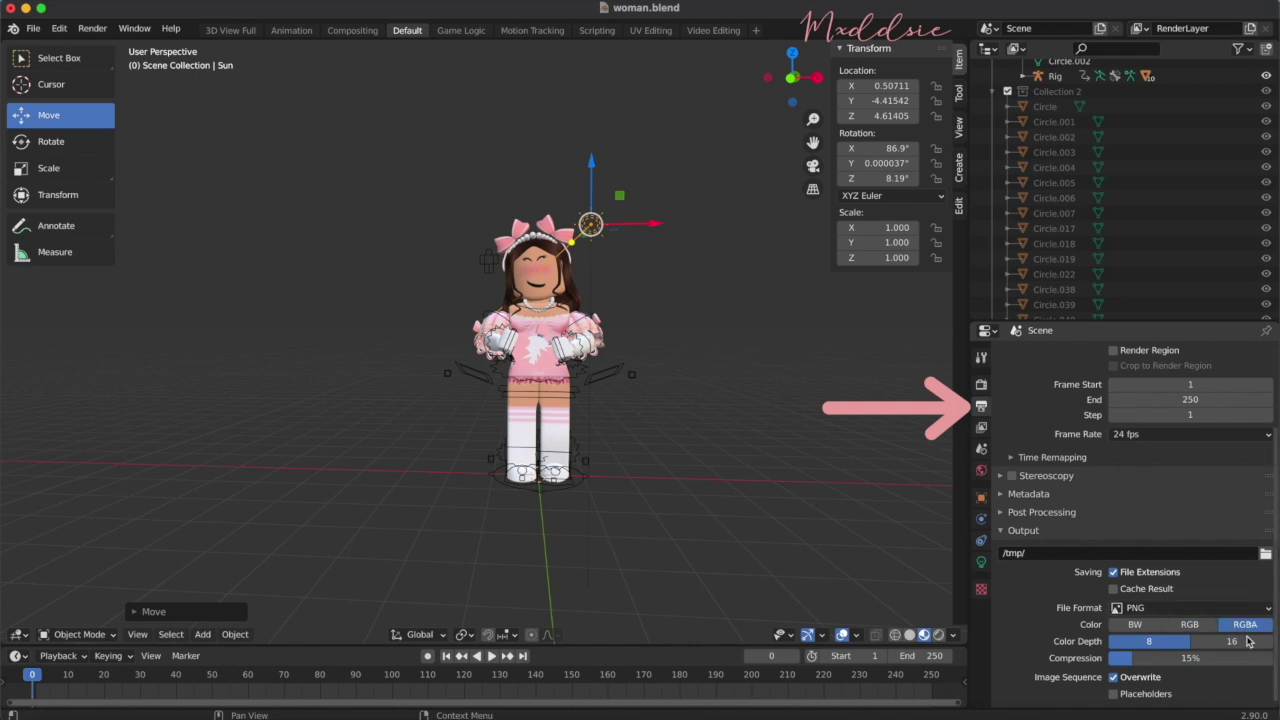
click(1240, 642)
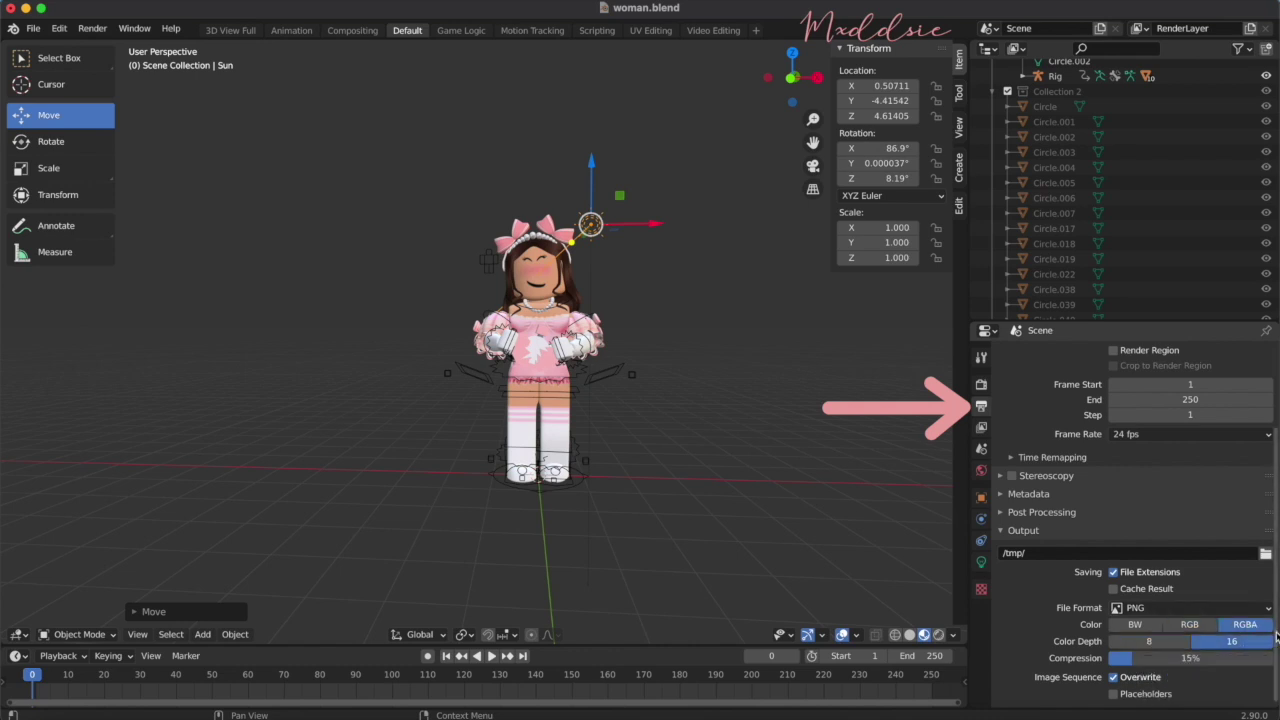
click(938, 635)
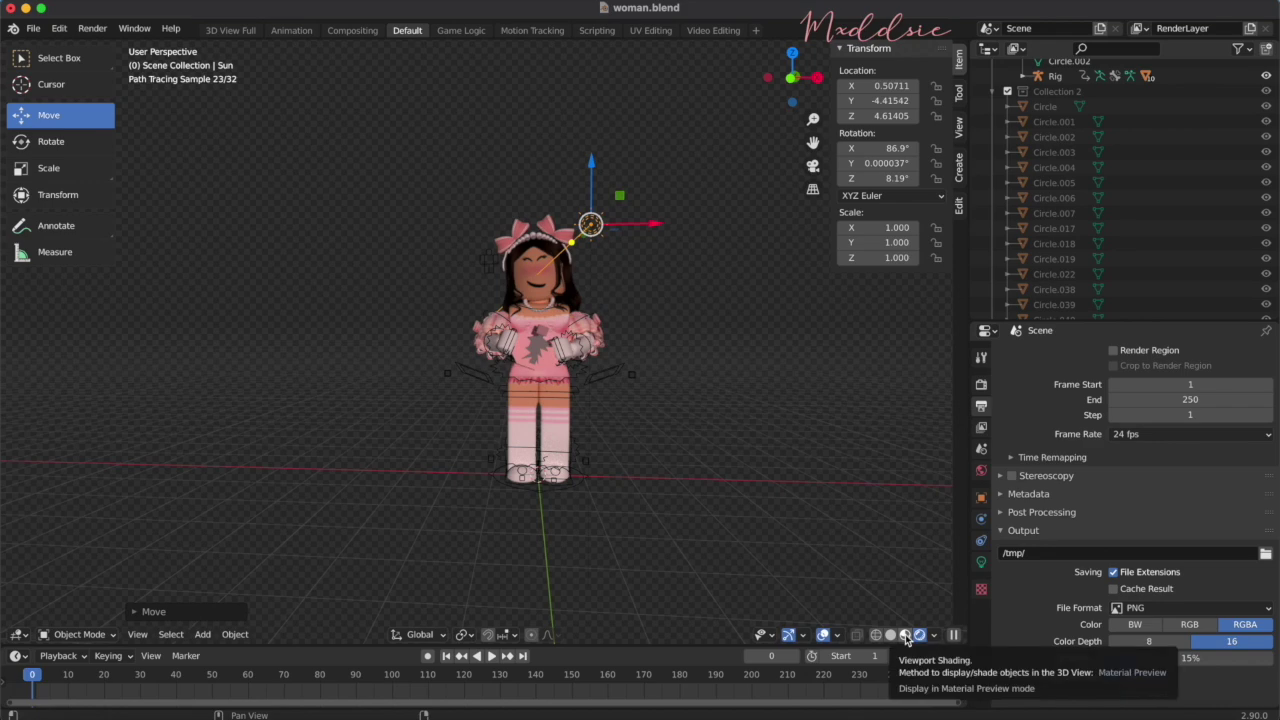
click(924, 635)
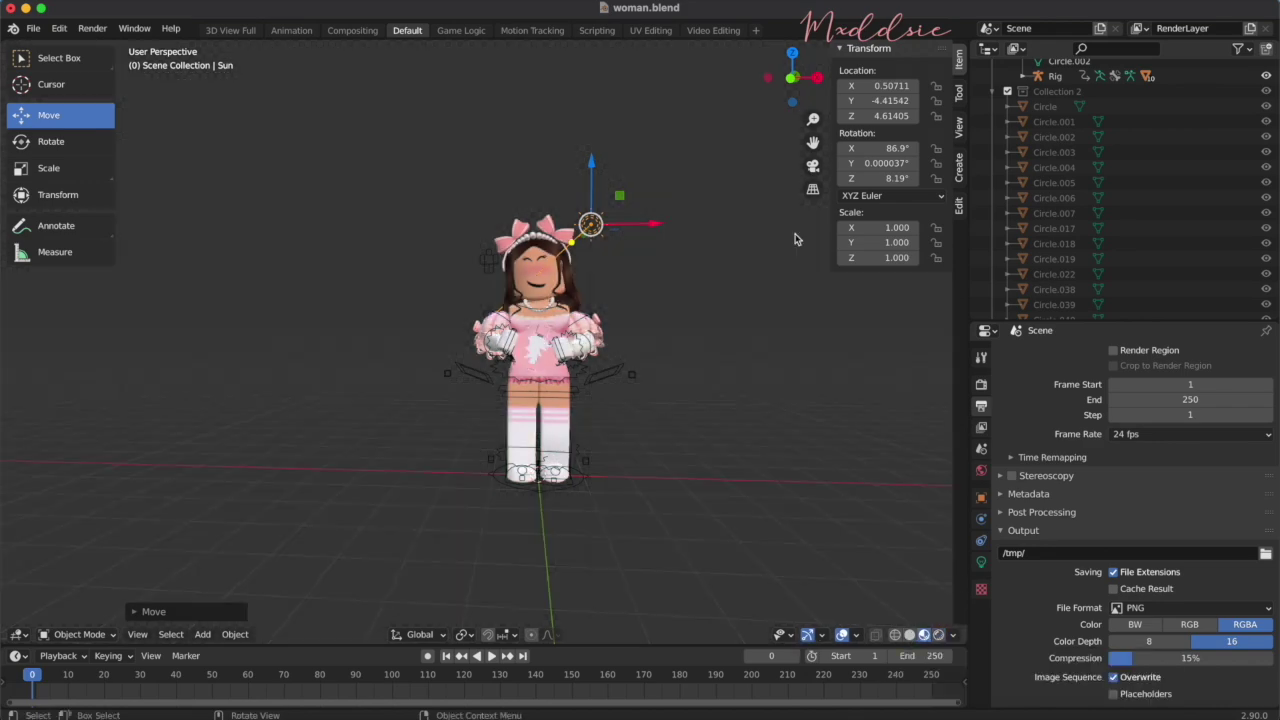
Add a camera to the scene and look through it
click(203, 635)
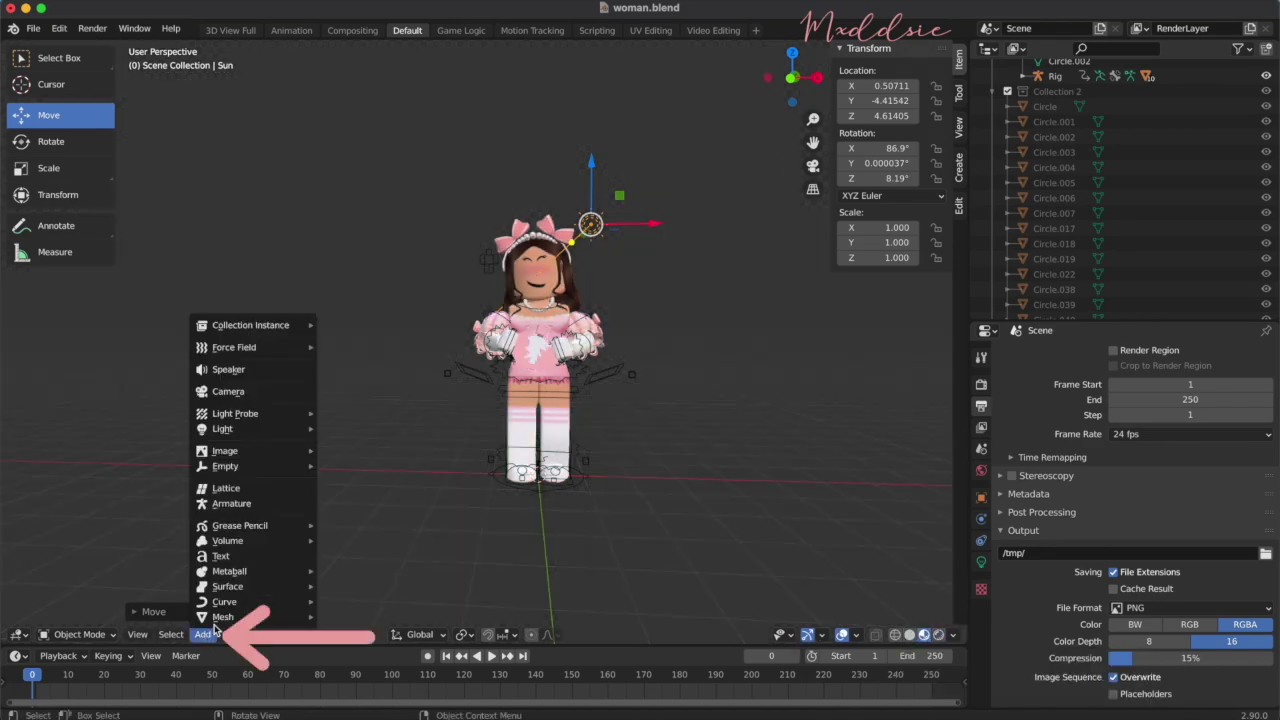
click(257, 392)
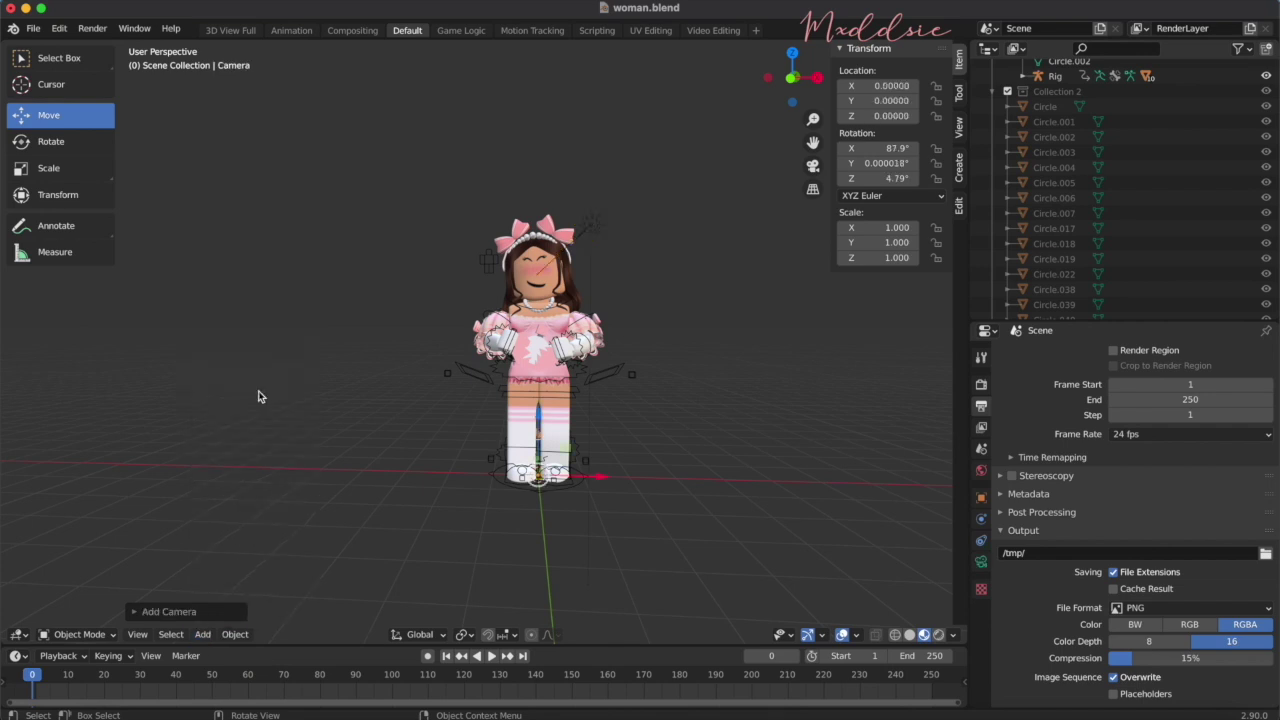
click(814, 166)
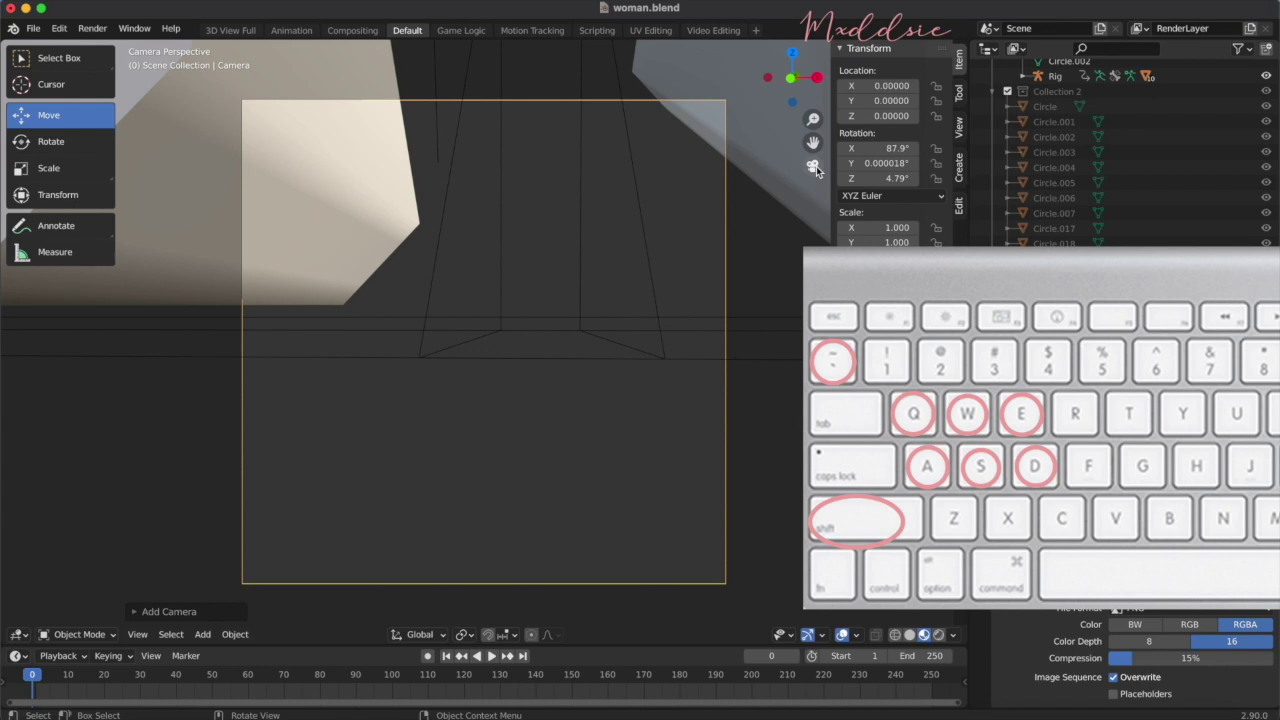
Fly the camera to about X -0.09, Y -5.84, Z 4.03 to frame the avatar's upper body from the front, and preview the rendered shading
key(shift+grave)
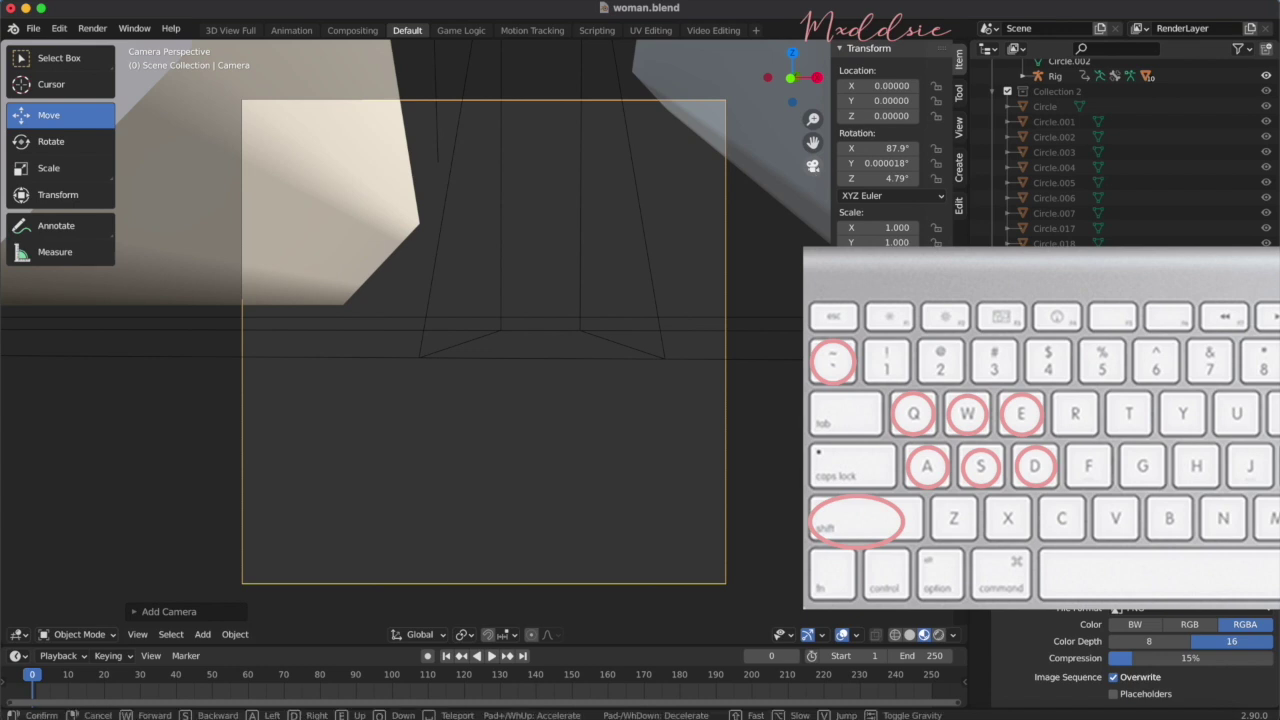
key(d)
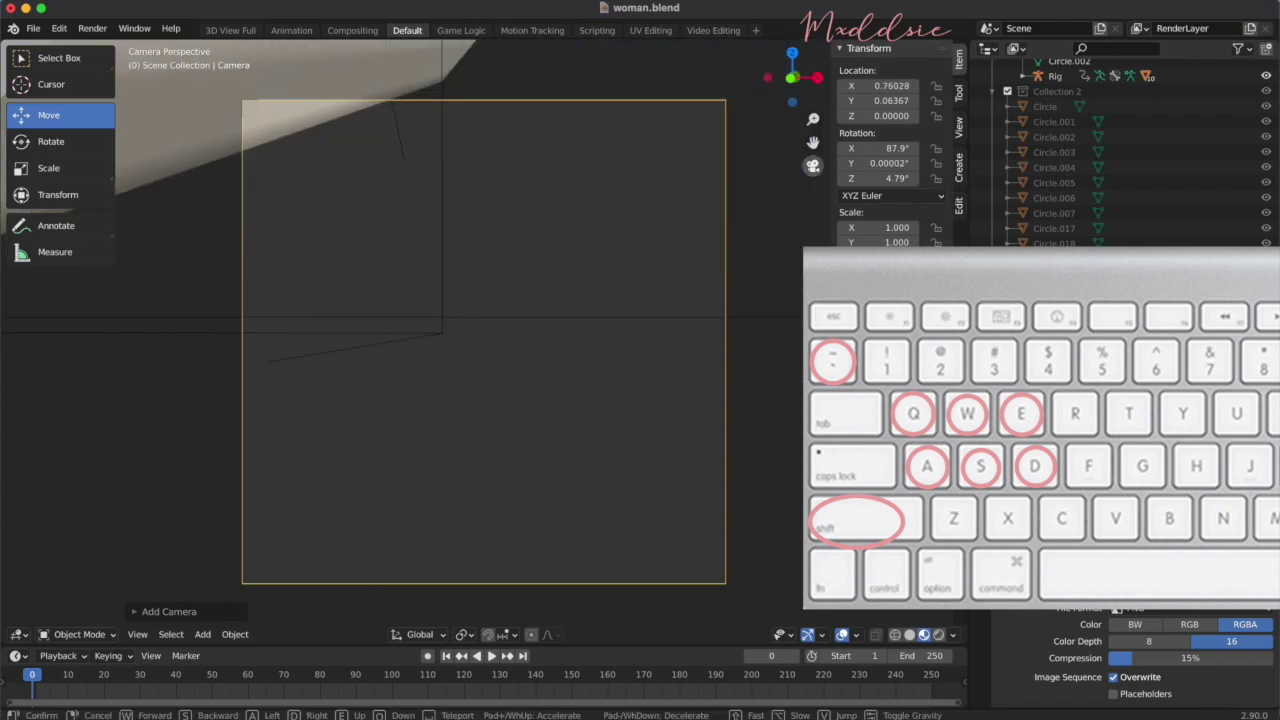
key(s)
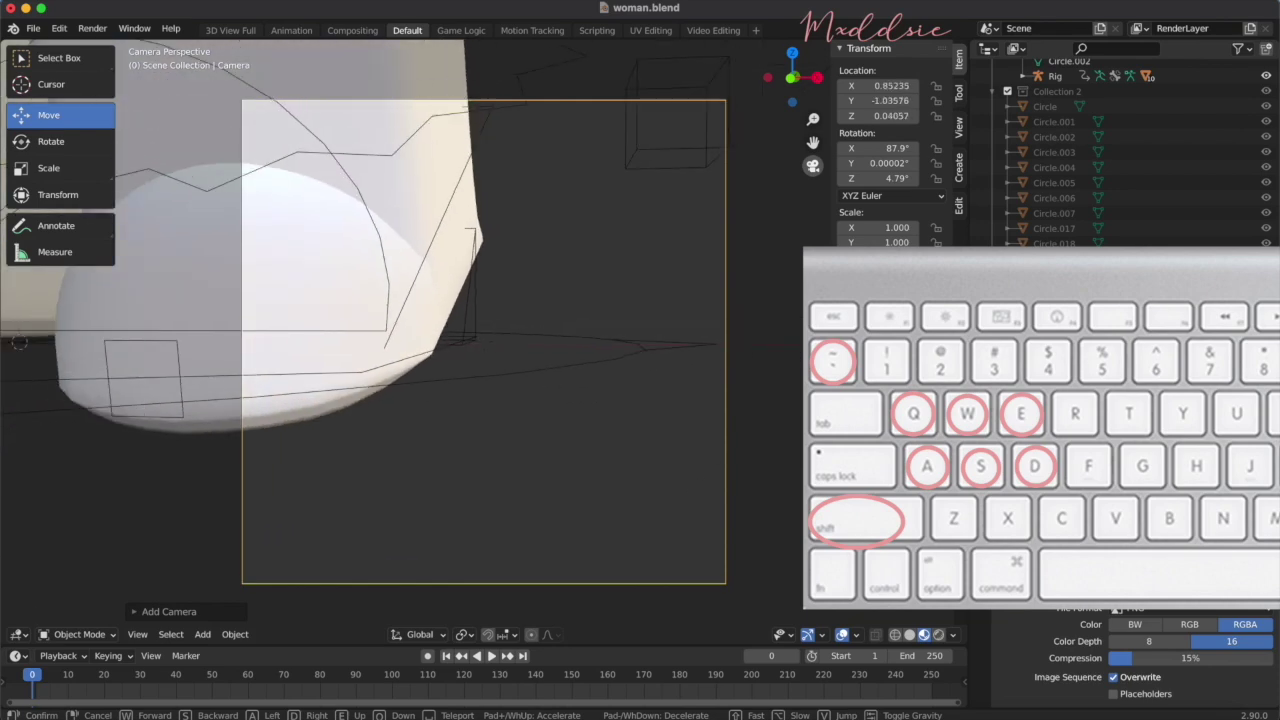
key(e)
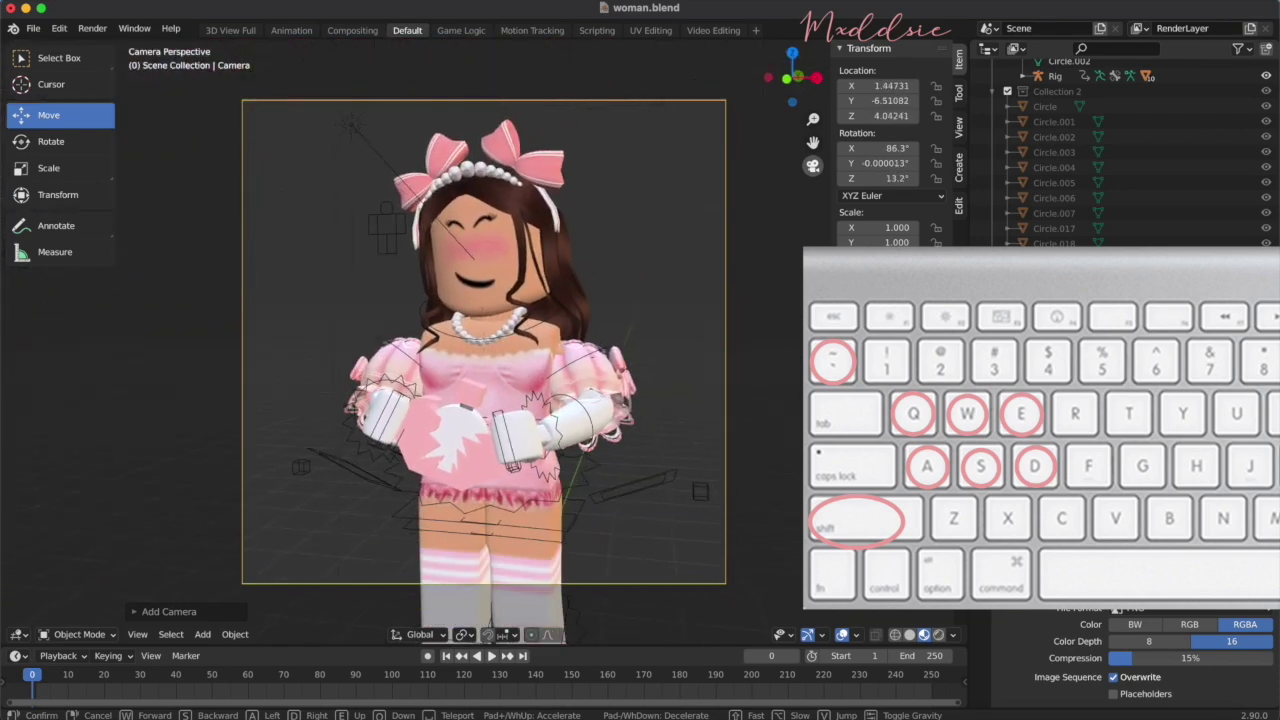
key(w)
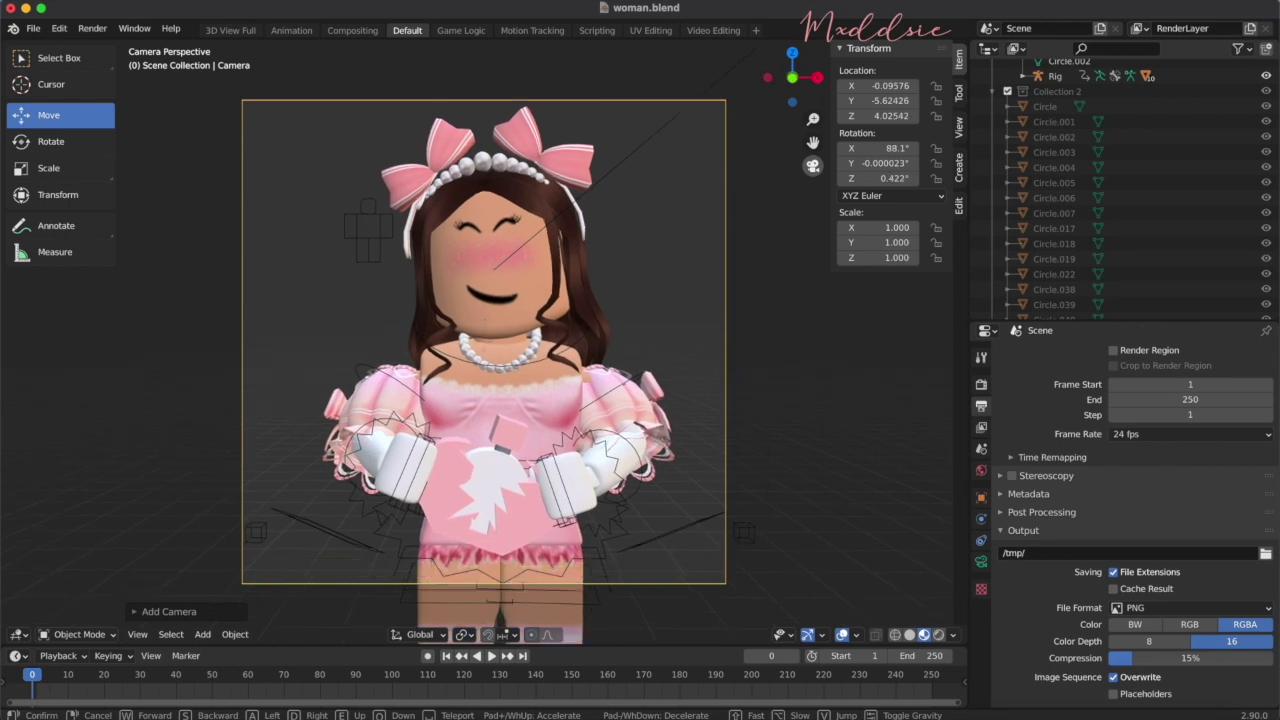
click(484, 345)
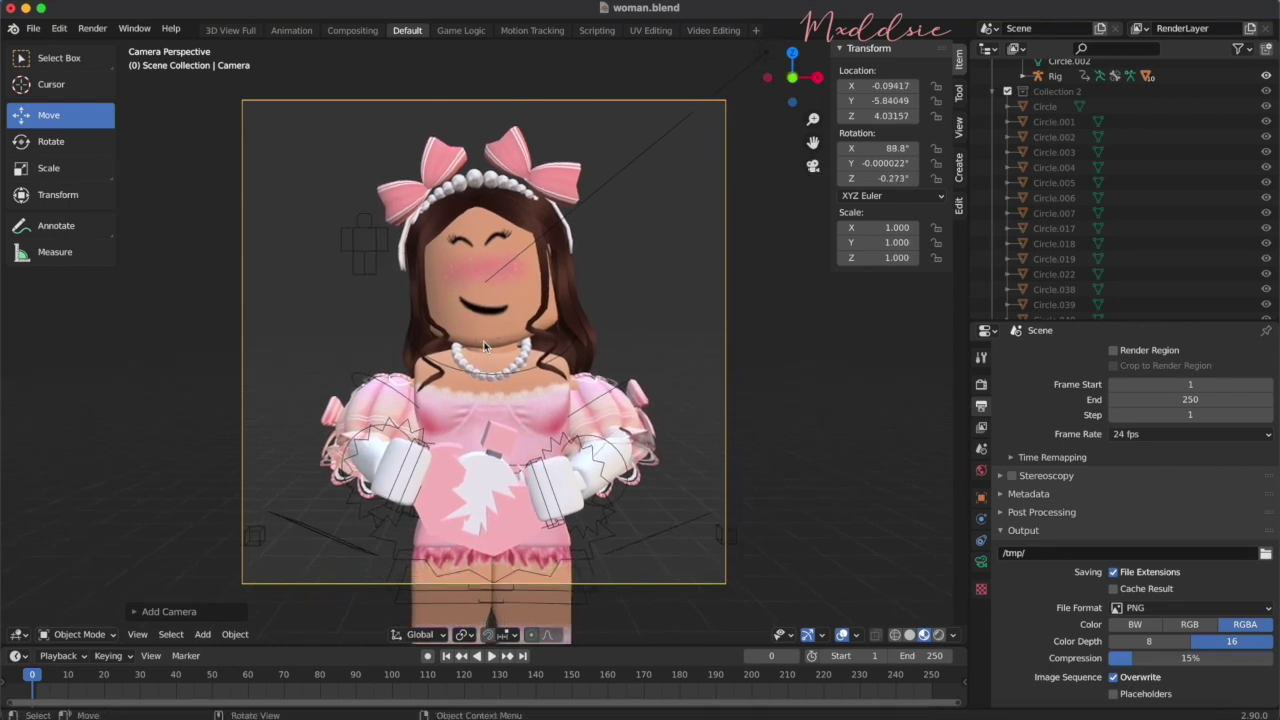
click(939, 636)
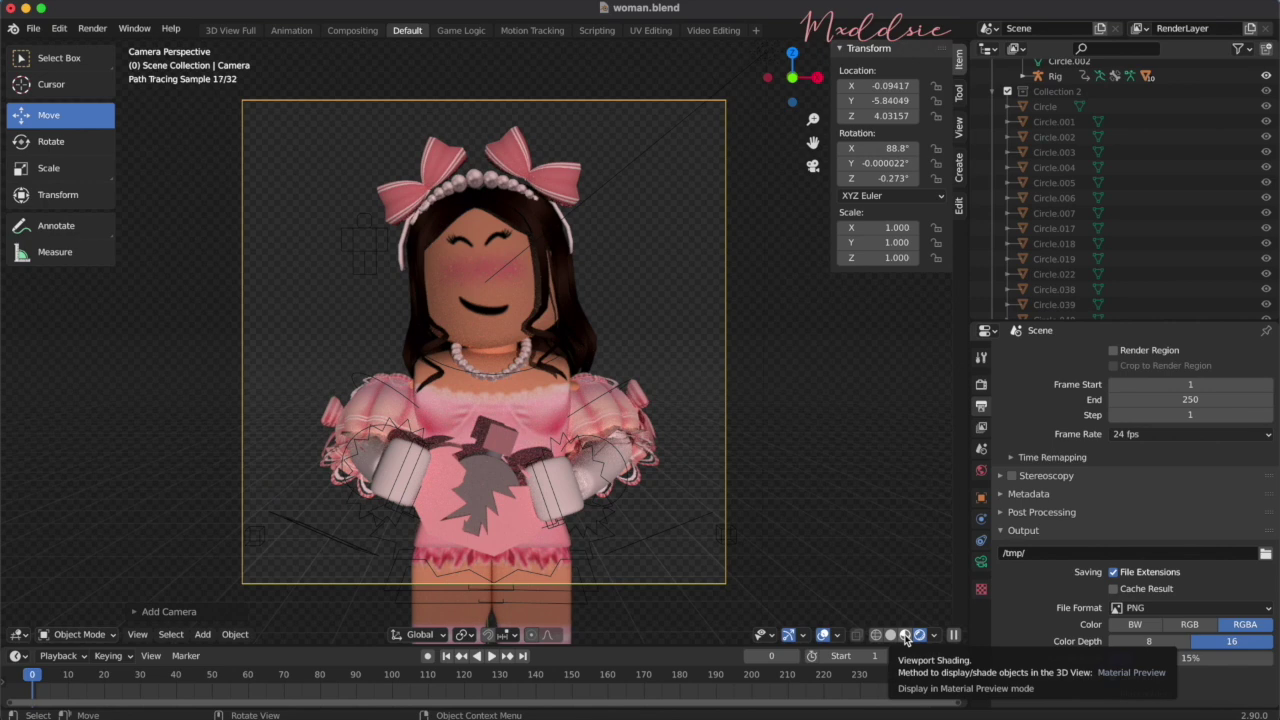
click(905, 638)
Add a second sun light and move it up and out to the avatar's side, away from the first sun
click(202, 634)
mouse_move(236, 431)
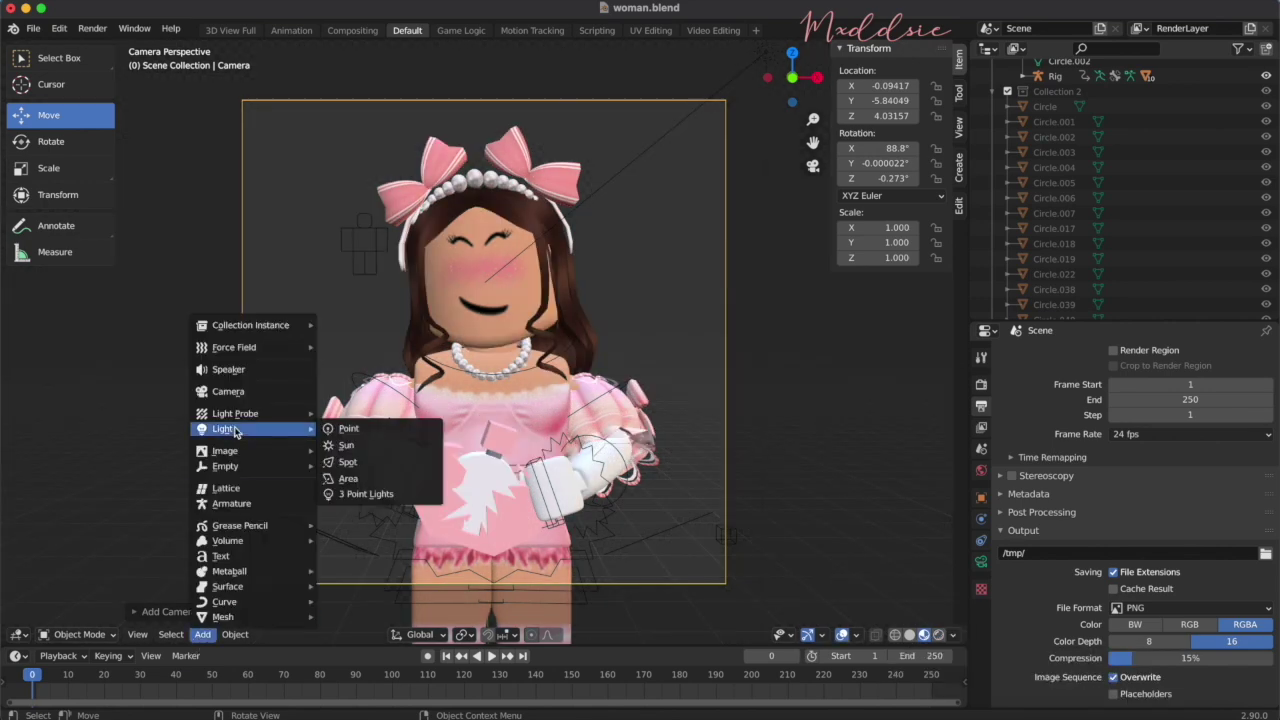
click(343, 446)
middle_drag(800, 420, 545, 399)
drag(505, 560, 149, 160)
middle_drag(400, 400, 660, 400)
Position the second sun at about X -1.9, Y -4.05, Z 6.14 and rotate it to about 34.9°, 63.2°, -72.2°
click(50, 141)
drag(134, 144, 150, 151)
click(49, 115)
middle_drag(600, 380, 470, 420)
drag(245, 250, 203, 271)
click(50, 141)
drag(172, 222, 192, 218)
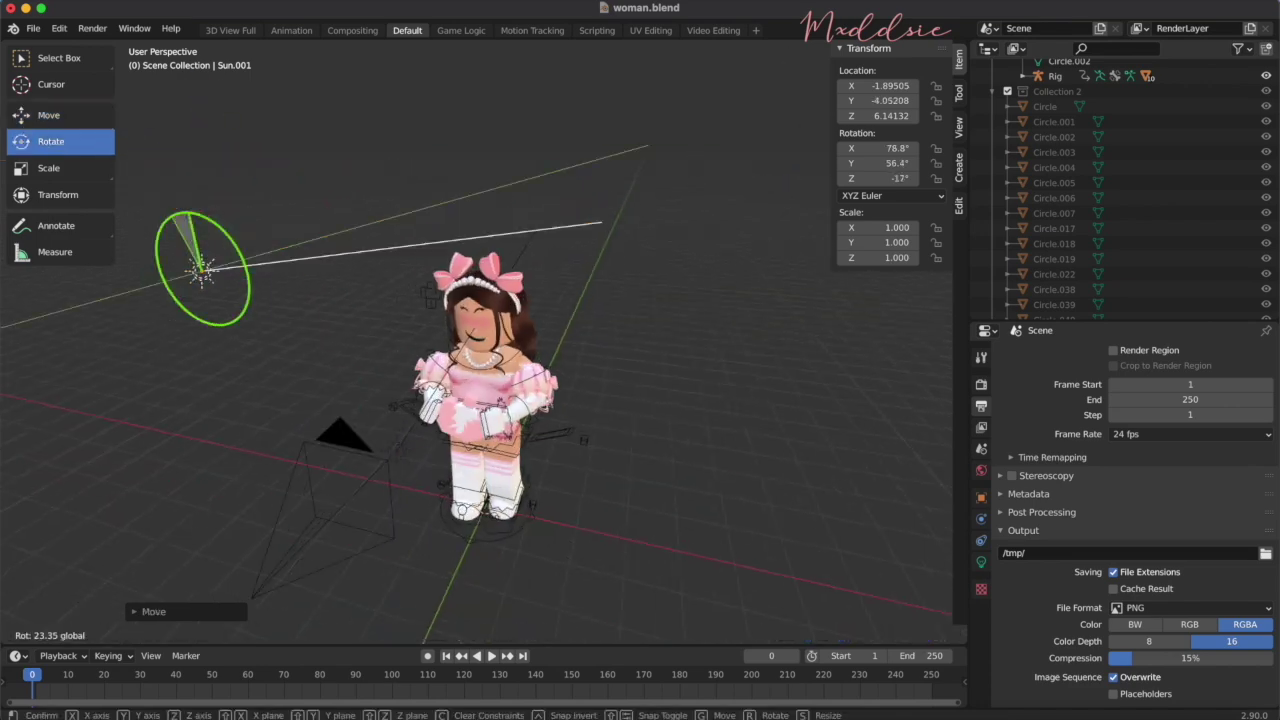
drag(306, 250, 300, 262)
Check the new lighting through the camera in rendered shading, and render the still image
click(813, 166)
click(939, 636)
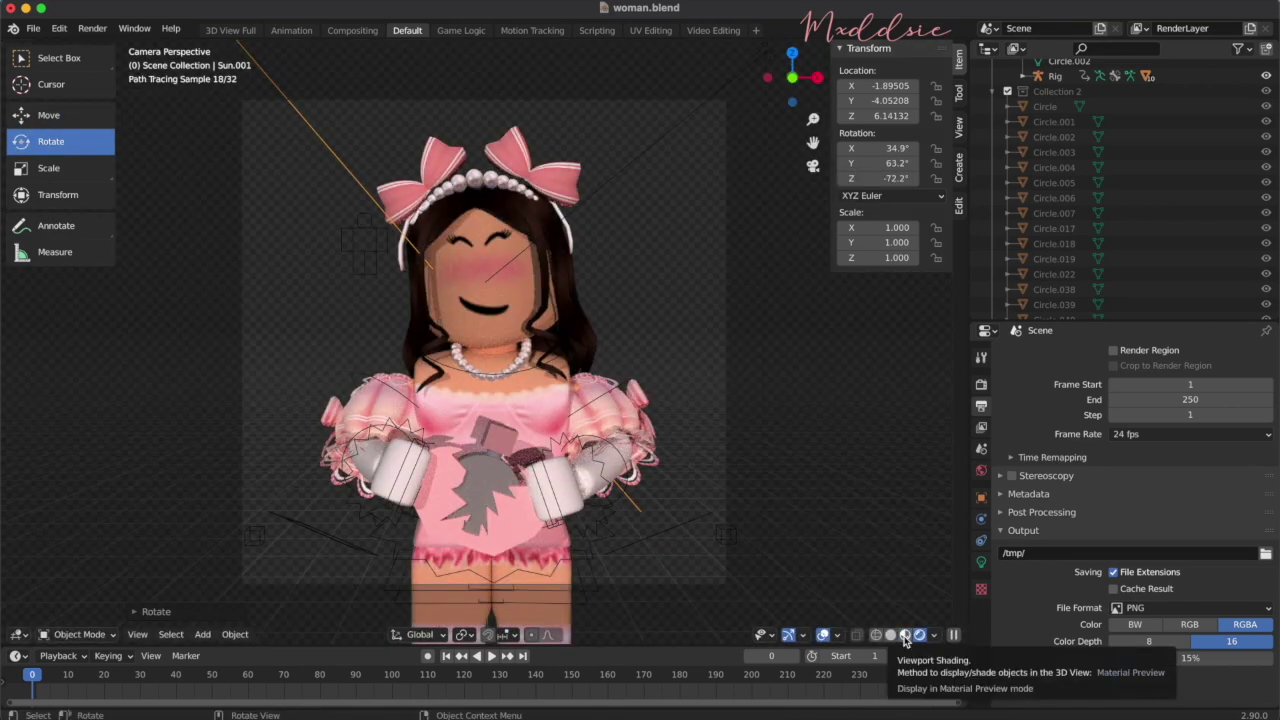
click(905, 636)
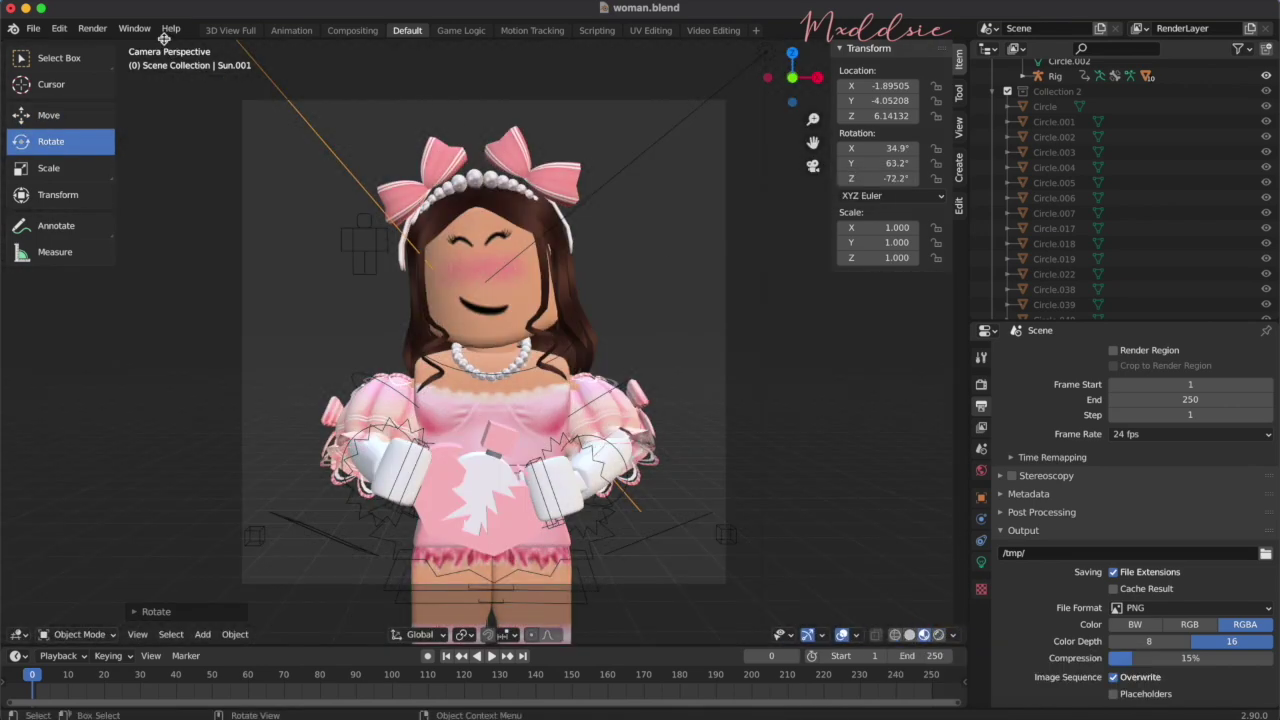
click(92, 28)
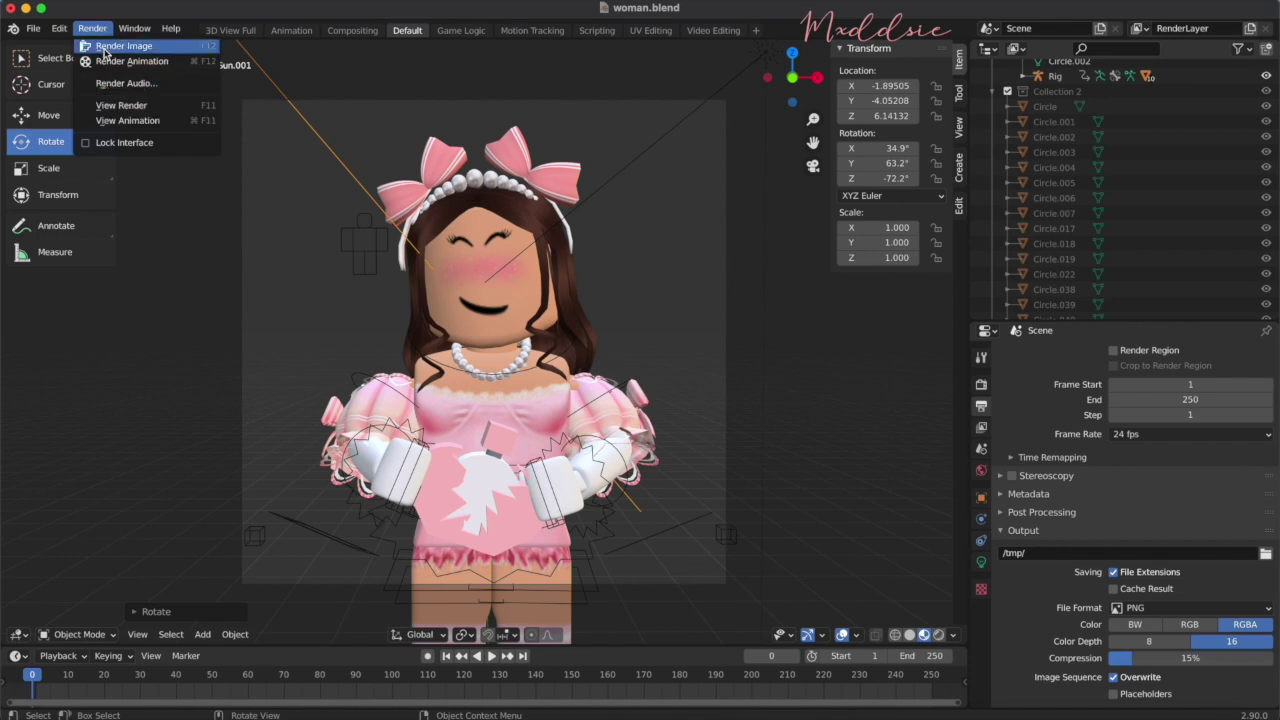
click(124, 46)
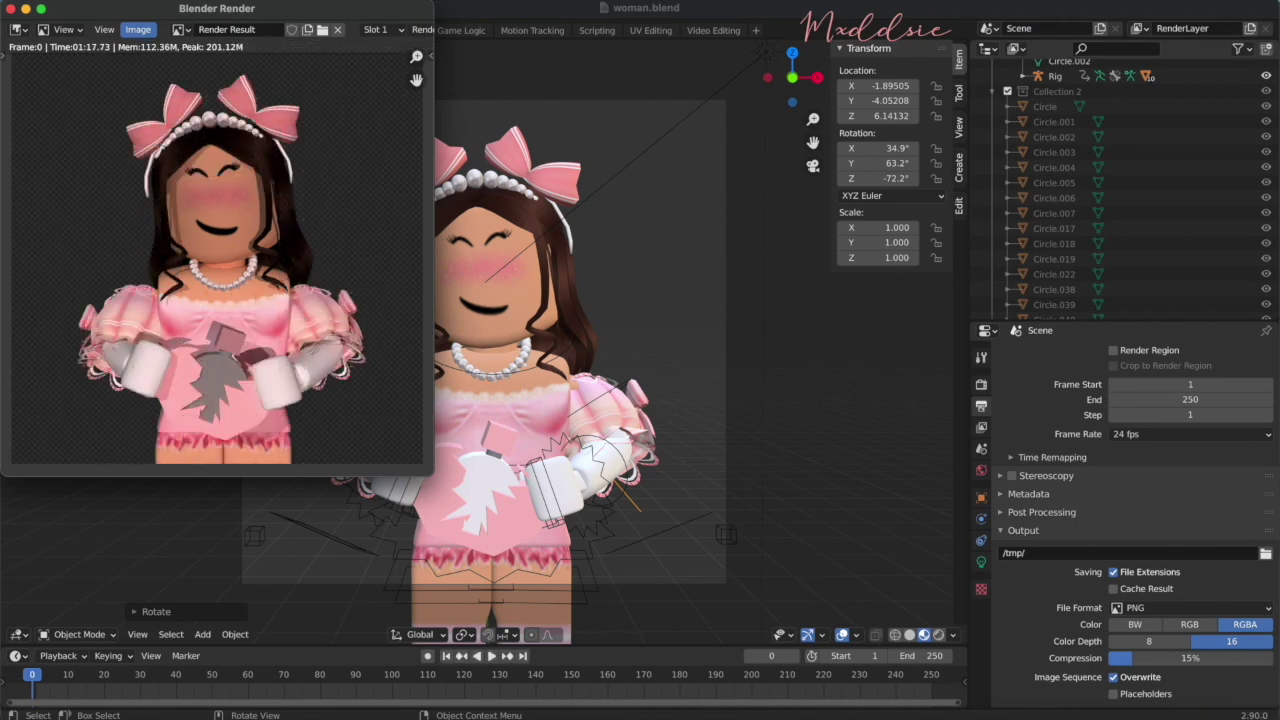
Start saving the rendered image under a new name, entering thuimbnail.png as the file name
click(123, 30)
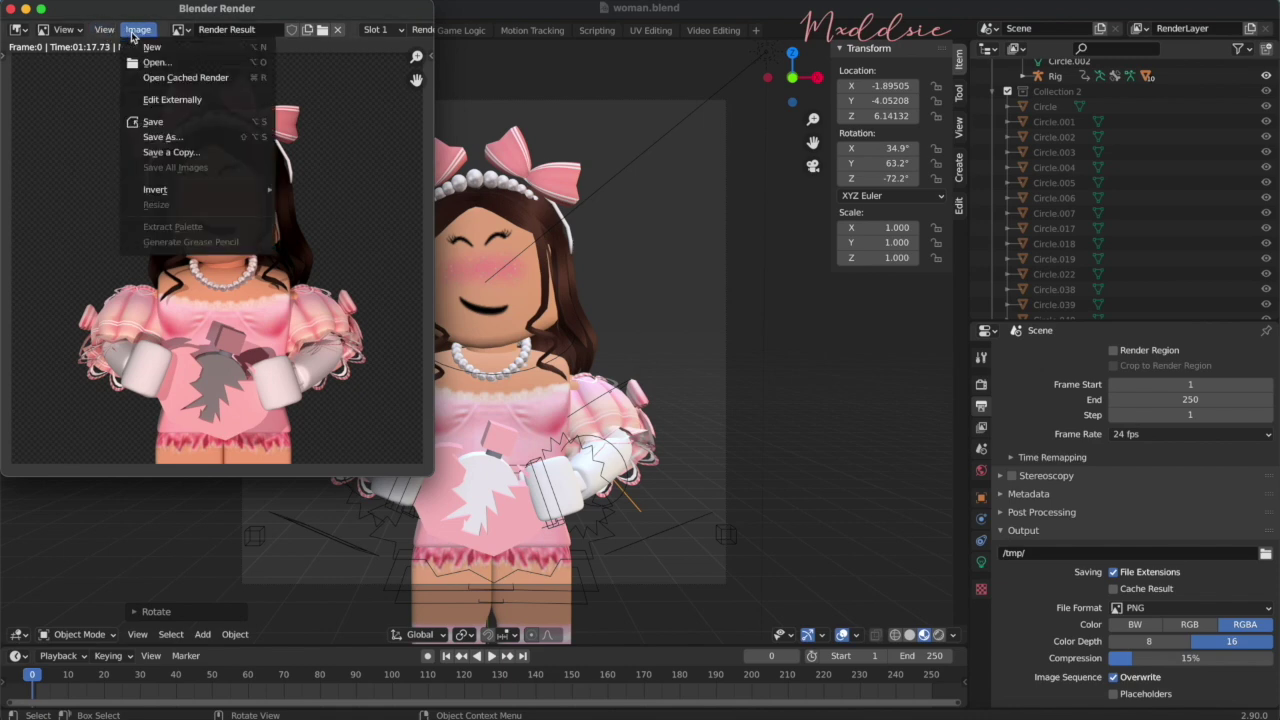
click(162, 138)
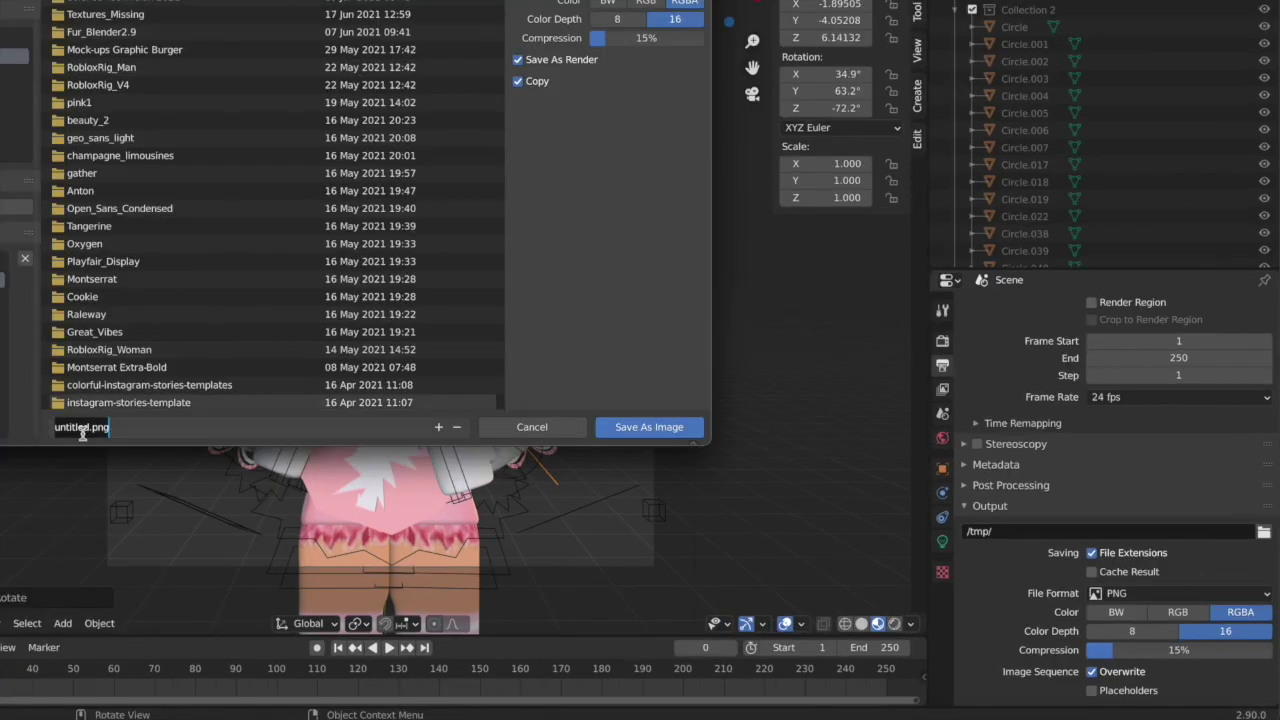
drag(92, 427, 19, 425)
text(thuimbna)
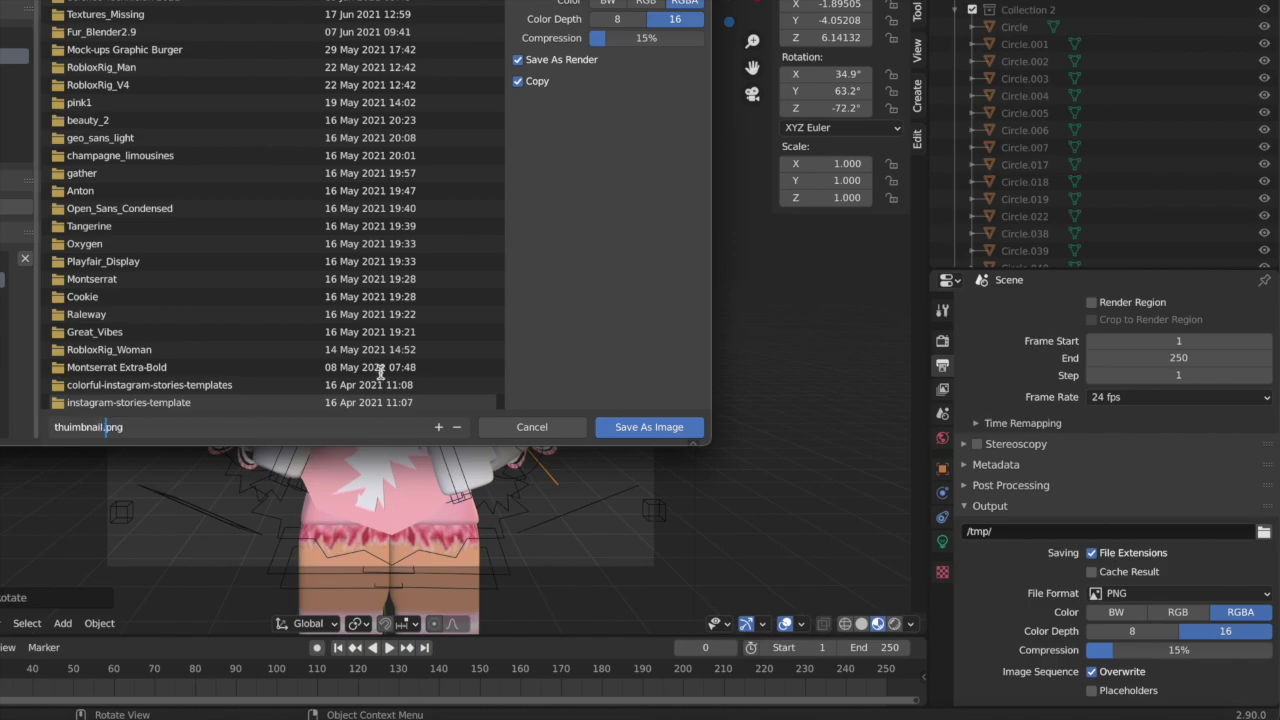